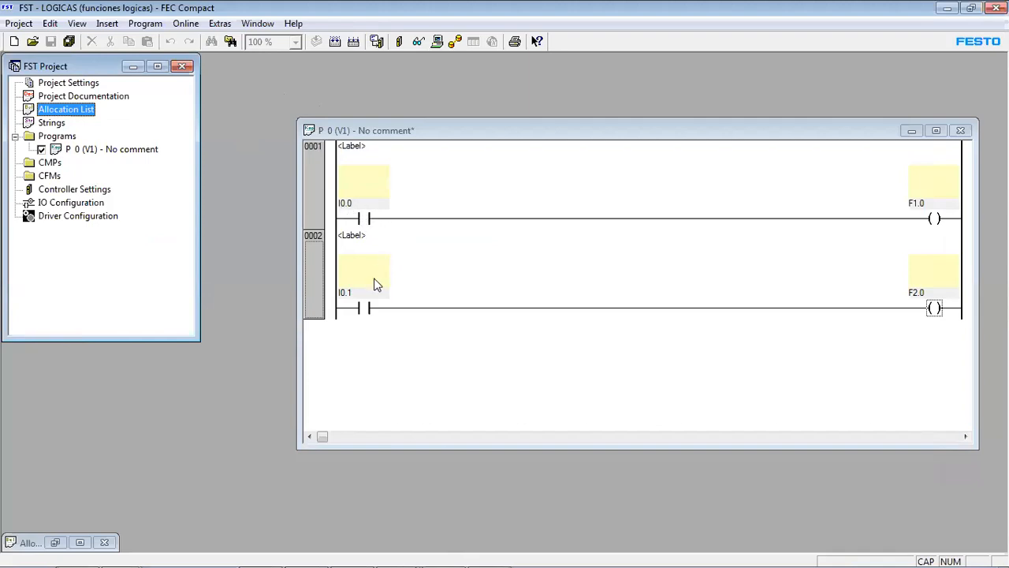
# Review the virtual relay entries F1.0 and F2.0 in the allocation list, including the details of the F1.0 entry
pyautogui.doubleClick(67, 109)
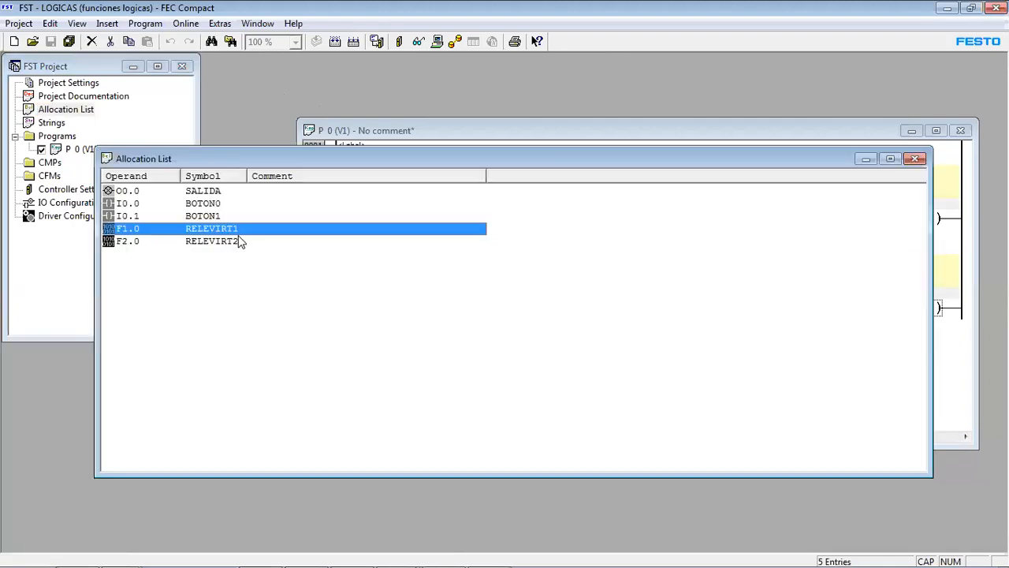
pyautogui.click(115, 242)
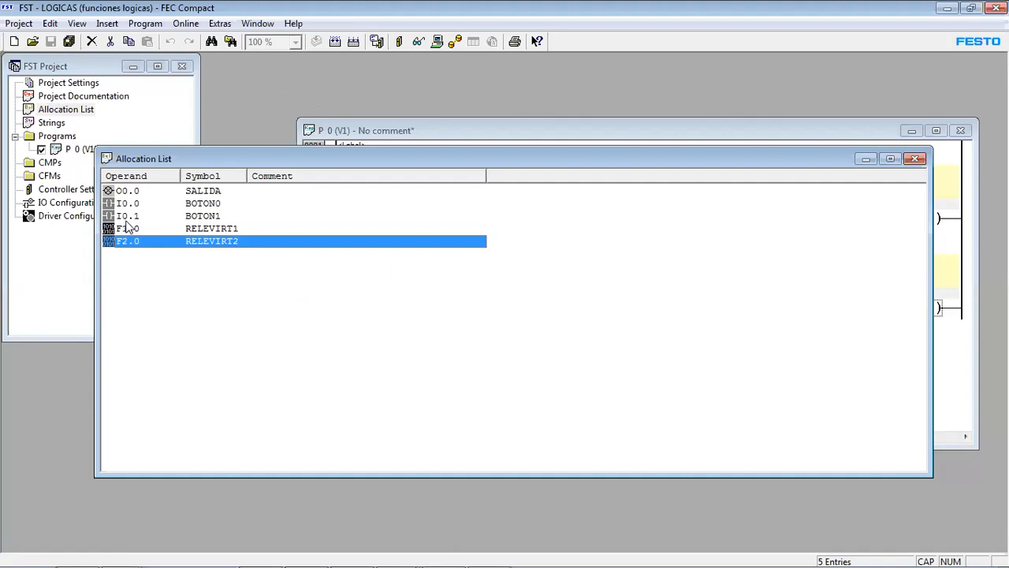
pyautogui.click(130, 228)
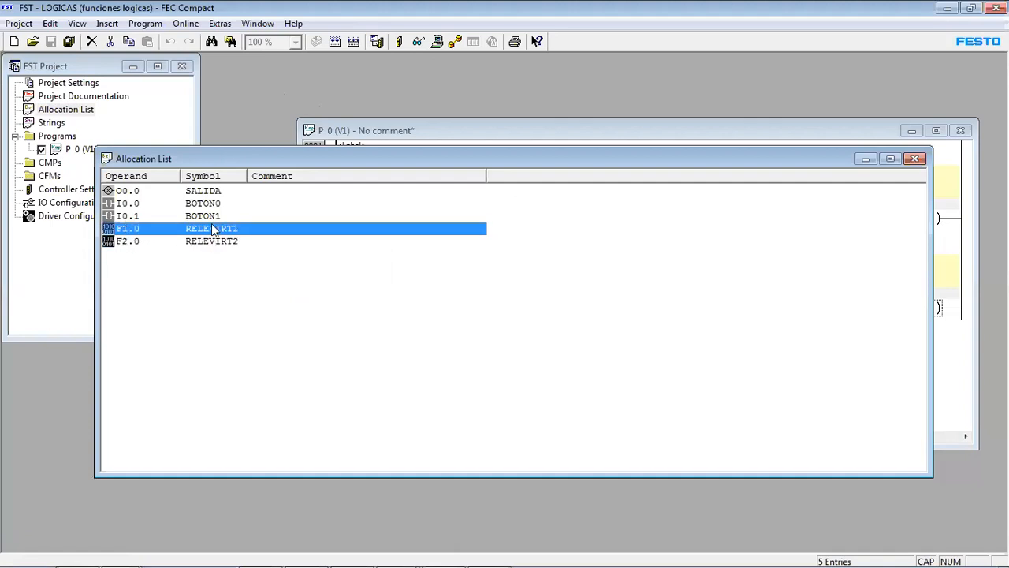
pyautogui.doubleClick(110, 233)
pyautogui.click(470, 296)
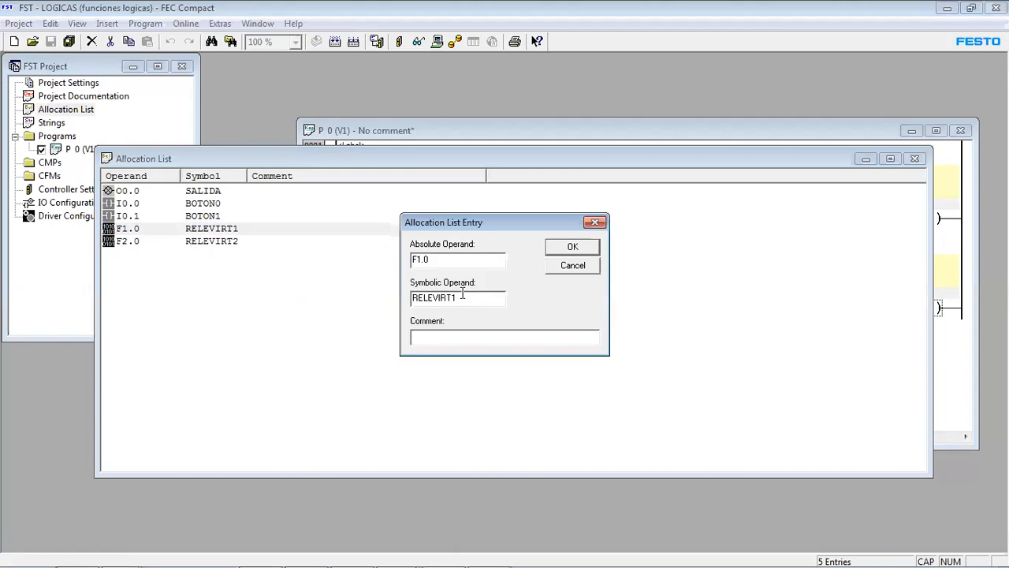
pyautogui.click(568, 246)
pyautogui.click(244, 243)
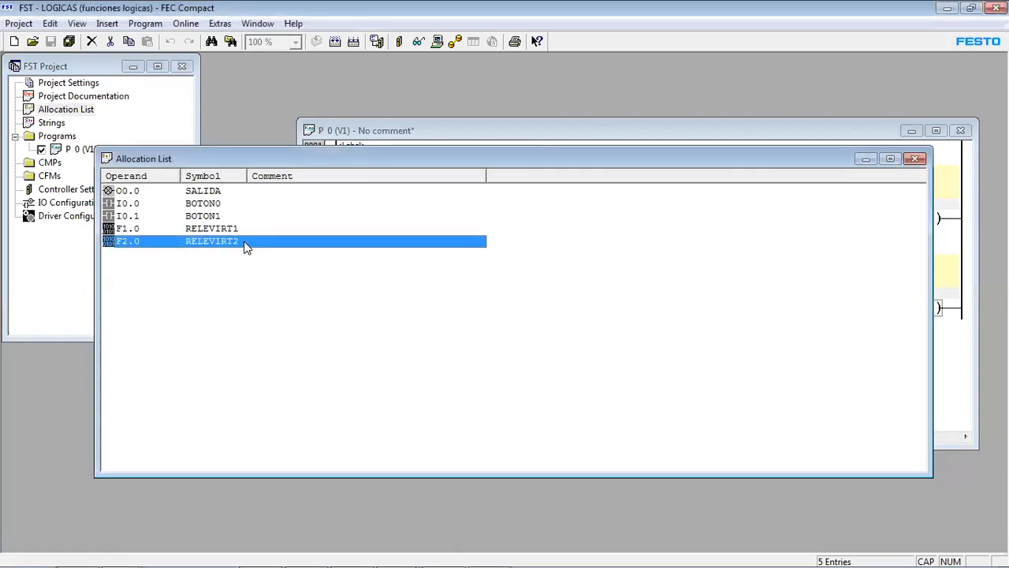
pyautogui.click(867, 160)
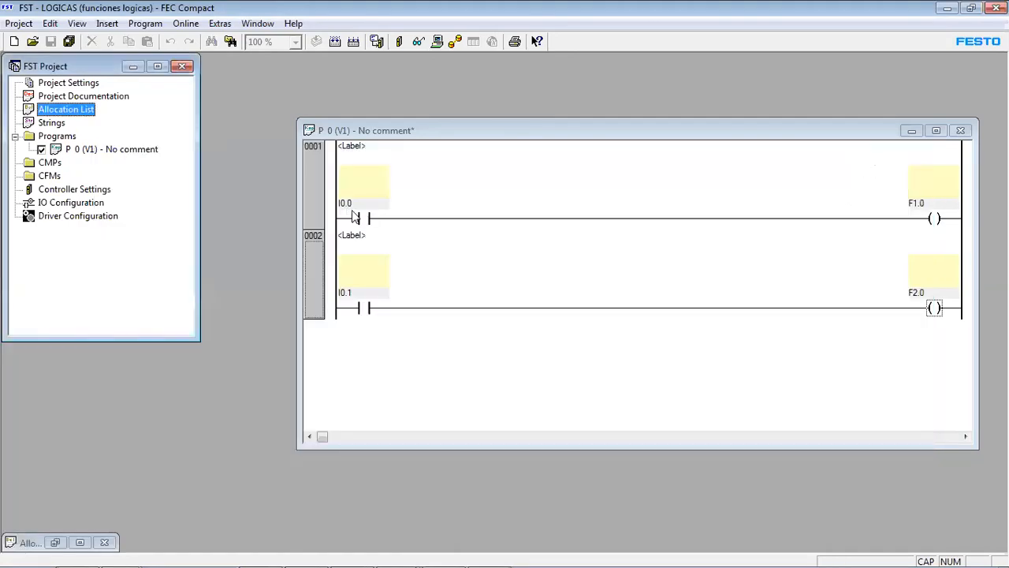
# Add a third rung below the rung that drives F2.0
pyautogui.click(367, 219)
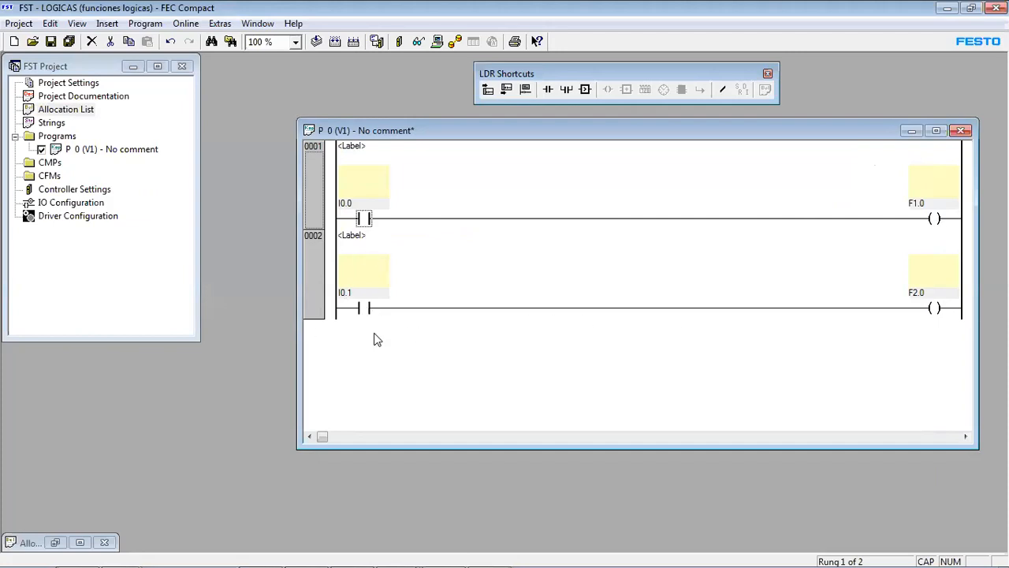
pyautogui.click(933, 309)
pyautogui.press('Left')
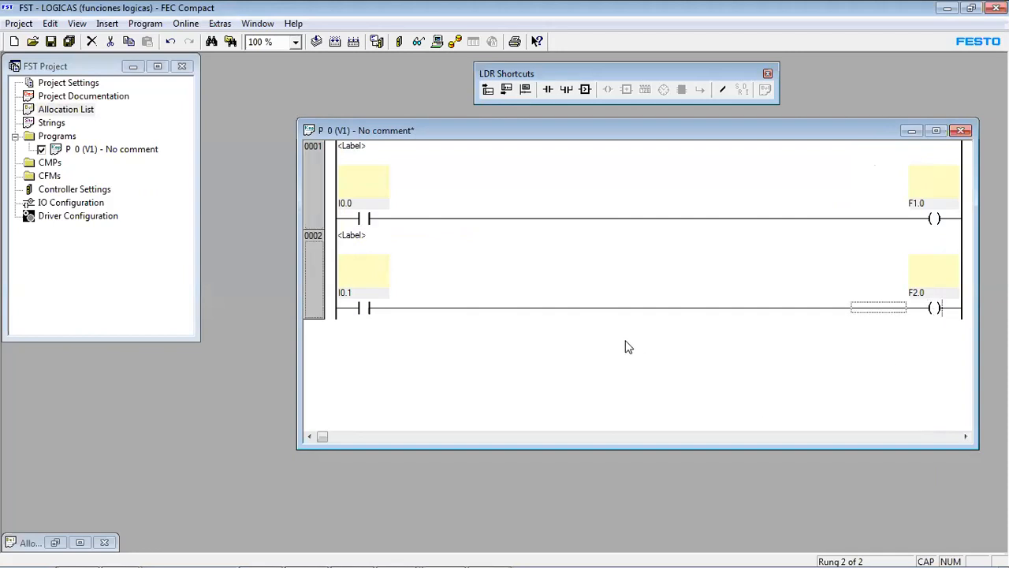
pyautogui.click(506, 92)
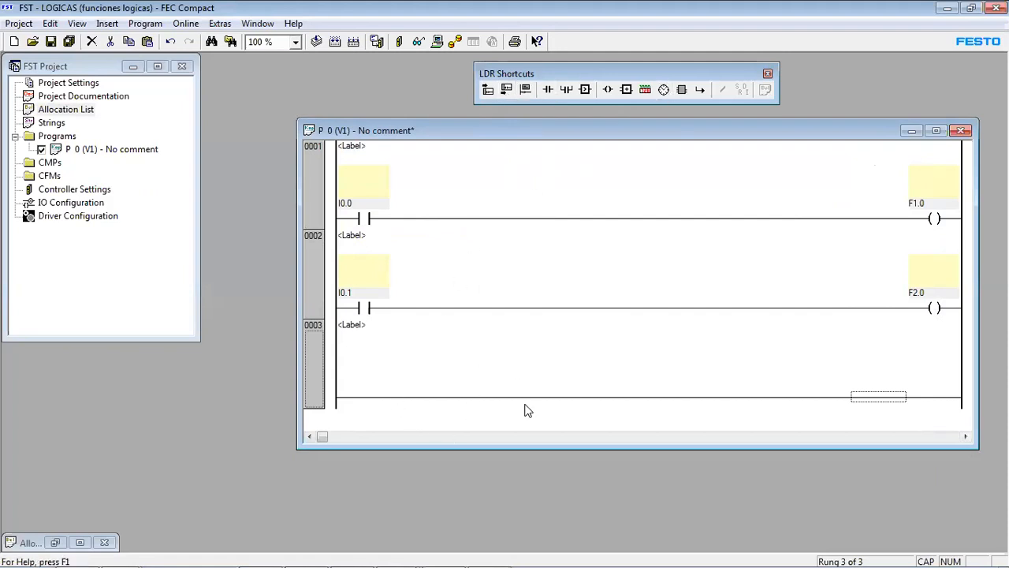
# Insert a serial contact on rung 3 and assign it the operand F1.0
pyautogui.click(550, 93)
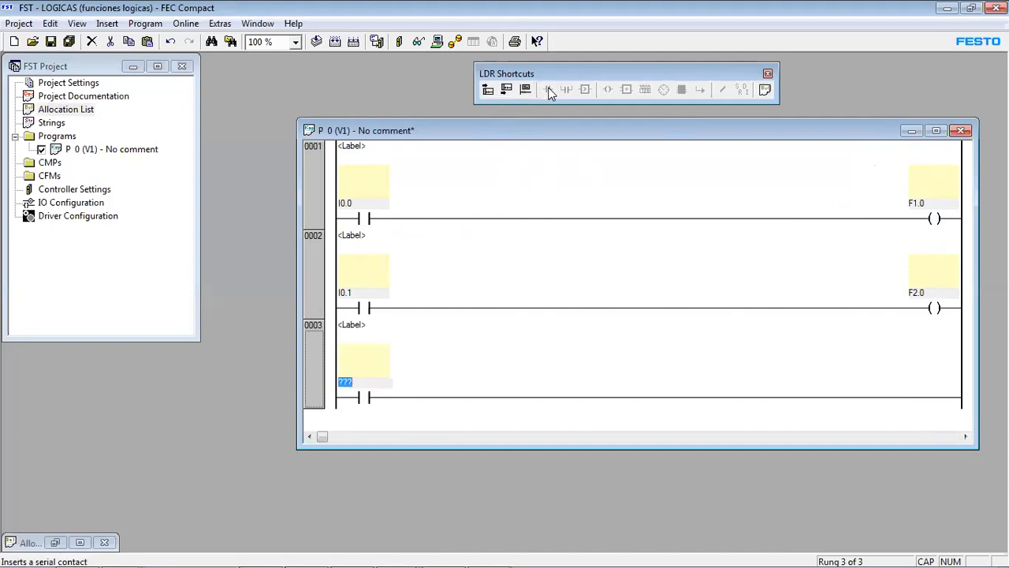
pyautogui.click(359, 392)
pyautogui.click(359, 373)
pyautogui.click(362, 383)
pyautogui.write('F1.0')
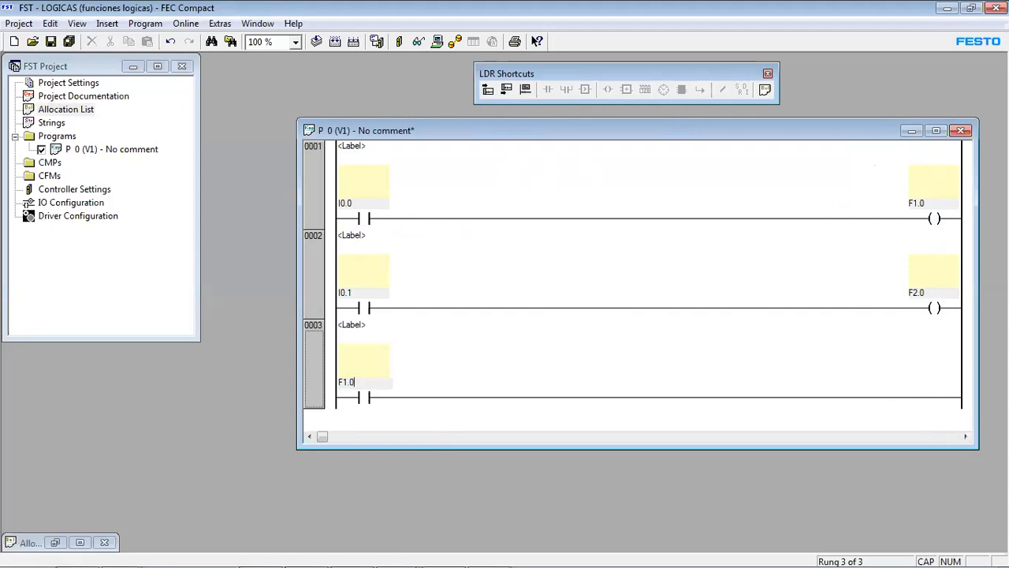
pyautogui.press('Return')
# Insert a second contact in series before F1.0 on rung 3 and assign it F2.0
pyautogui.click(550, 92)
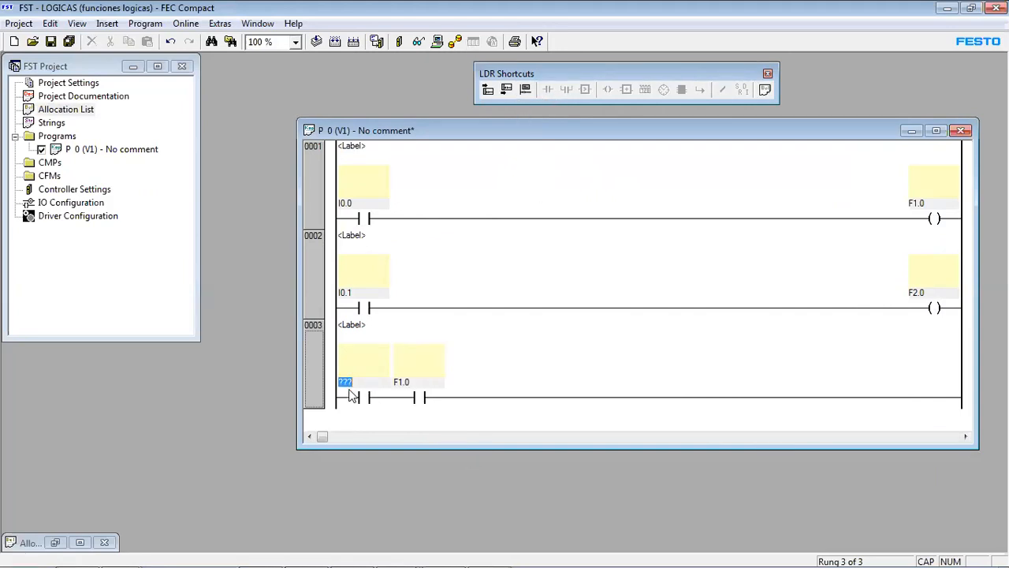
pyautogui.write('F2.0')
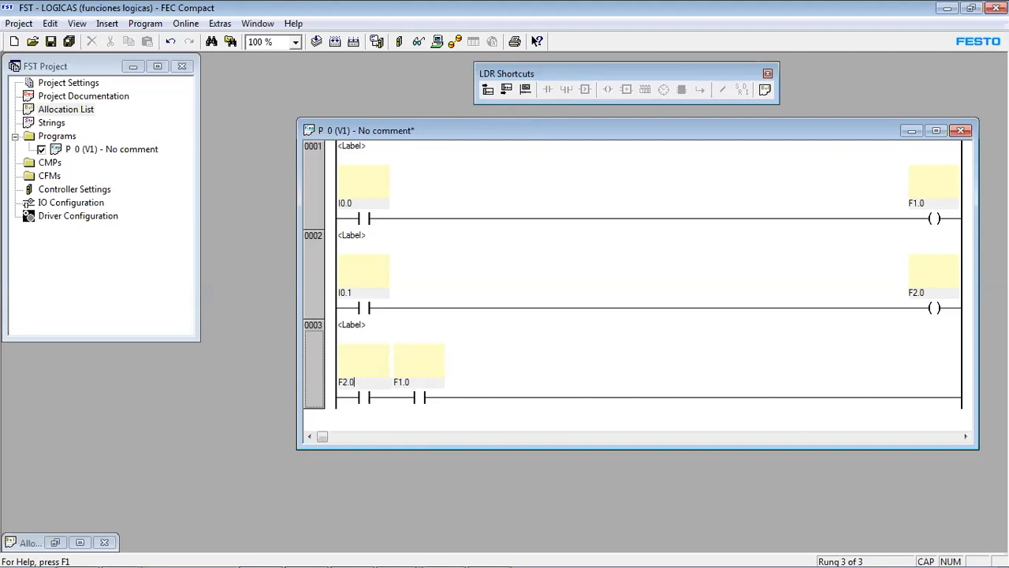
pyautogui.press('Return')
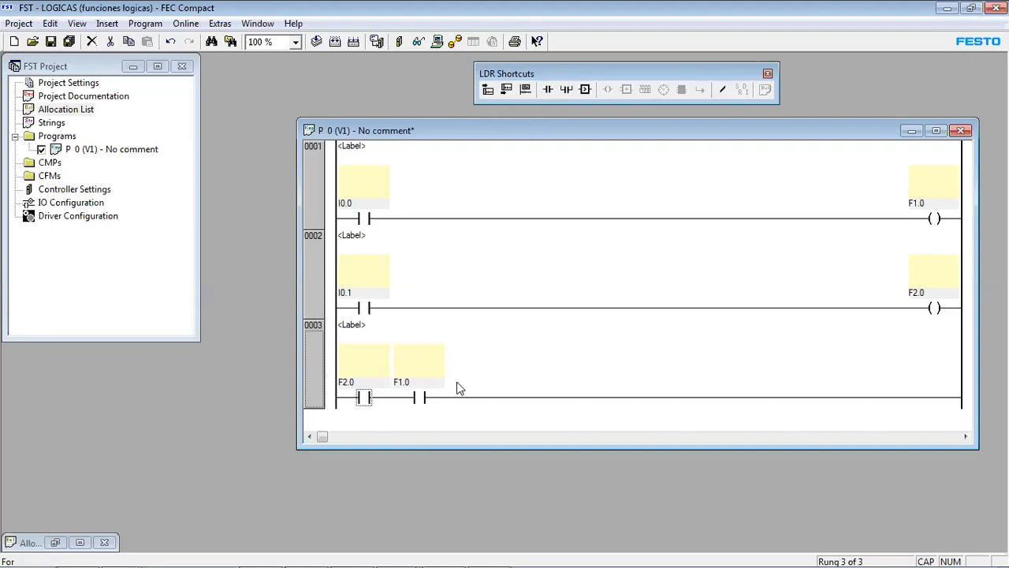
# Add an output coil at the end of rung 3 and assign it O0.0
pyautogui.click(933, 404)
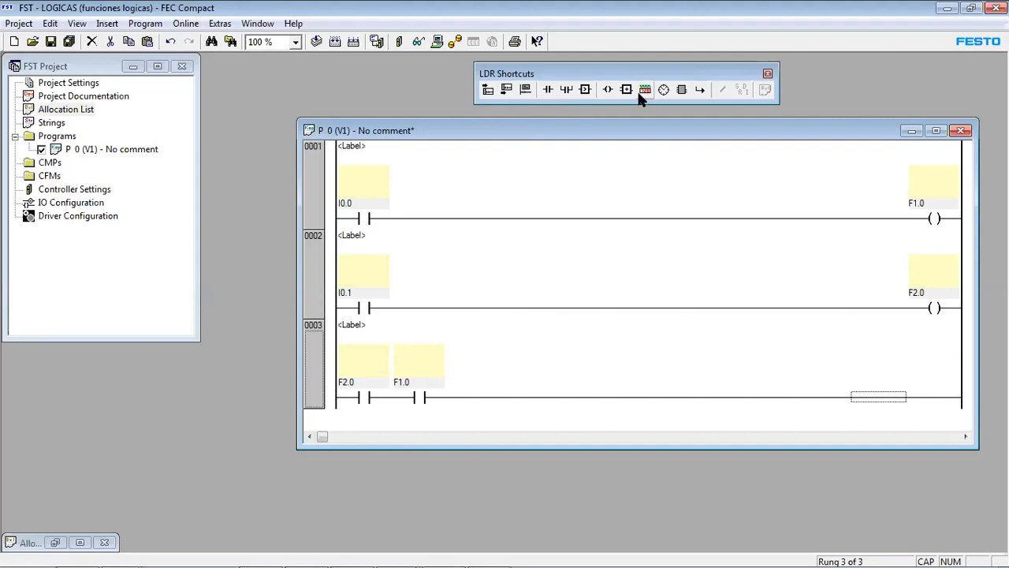
pyautogui.click(608, 90)
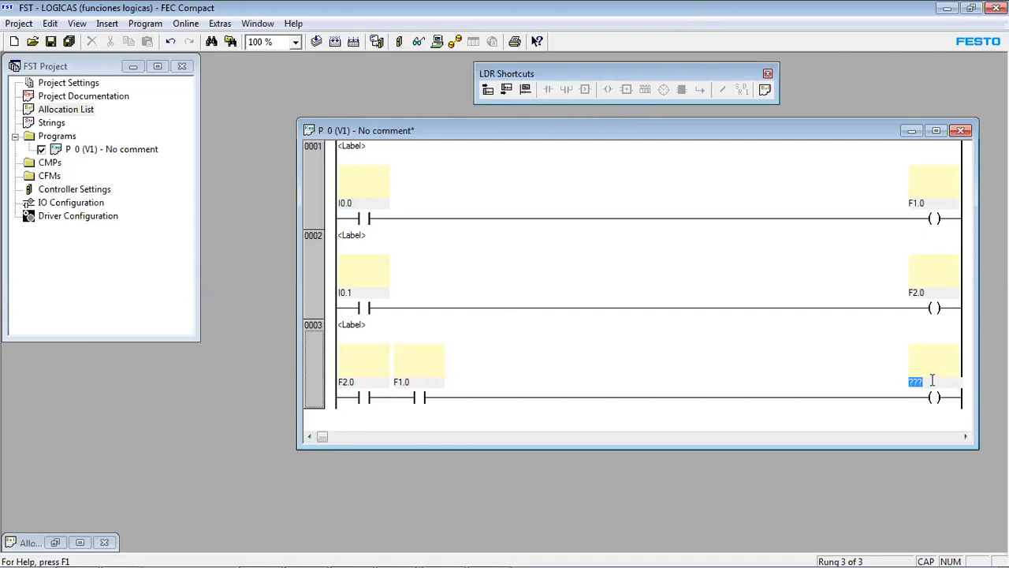
pyautogui.write('O0.0')
pyautogui.press('Return')
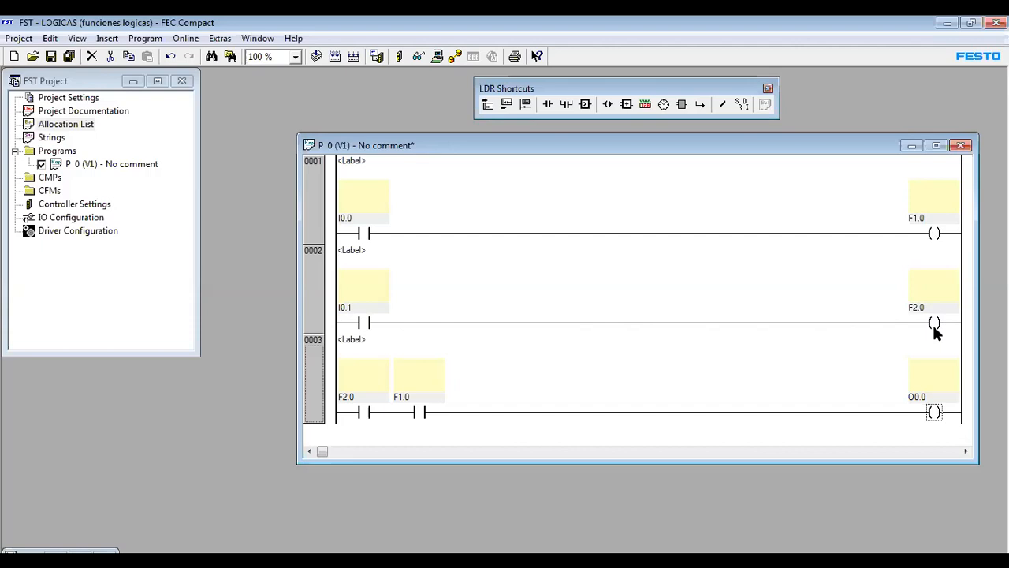
# Enlarge the ladder program window downward to make room below rung 3
pyautogui.click(365, 416)
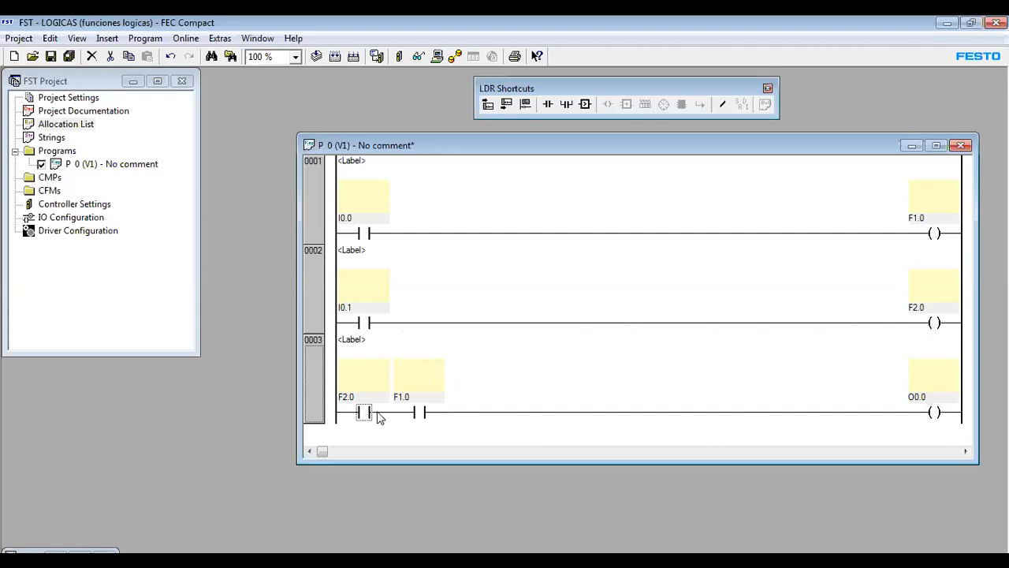
pyautogui.click(419, 413)
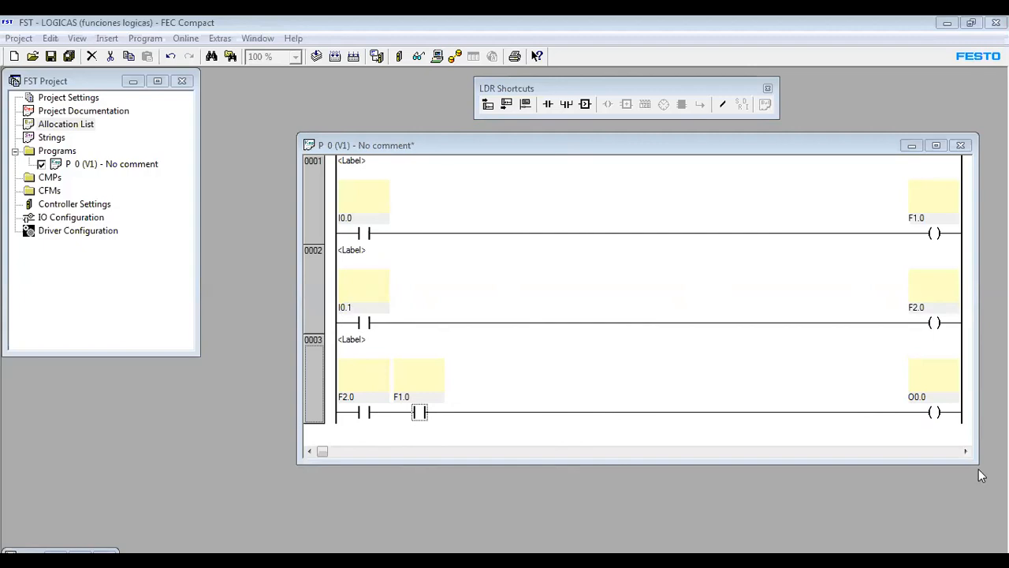
pyautogui.moveTo(976, 461); pyautogui.dragTo(981, 539)
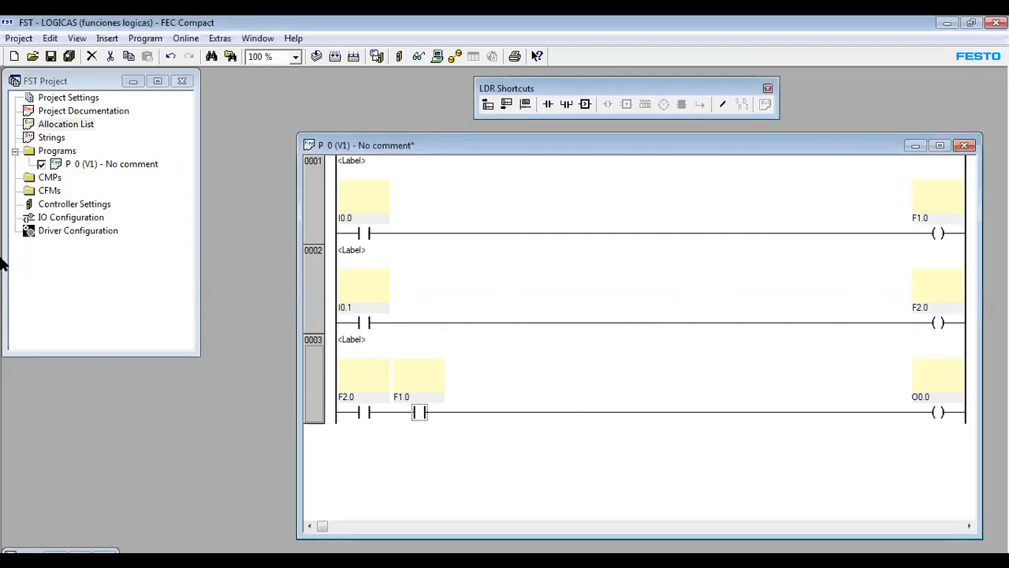
# Change the symbolic operand of output O0.0 to AND in the allocation list
pyautogui.doubleClick(73, 126)
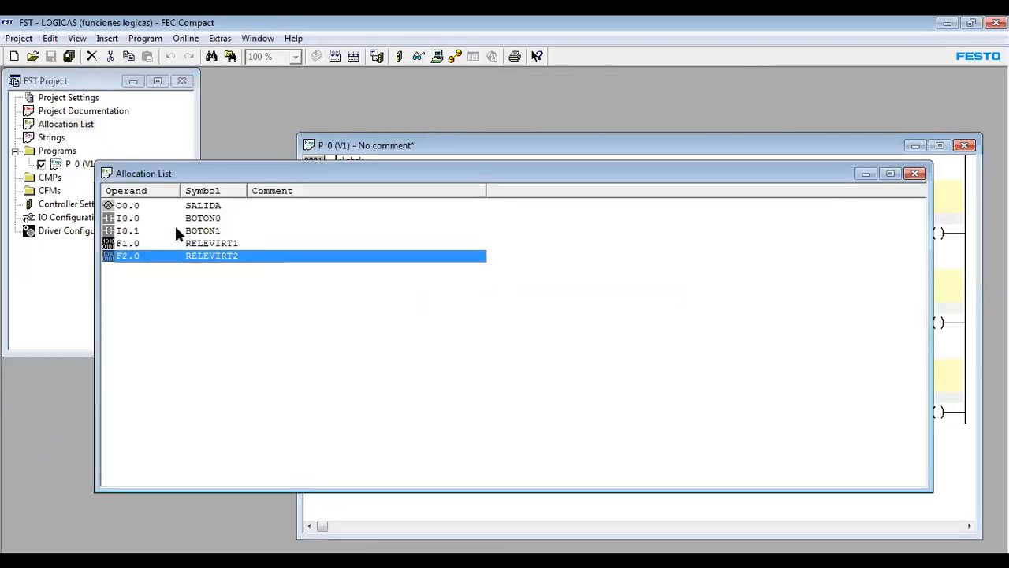
pyautogui.doubleClick(197, 207)
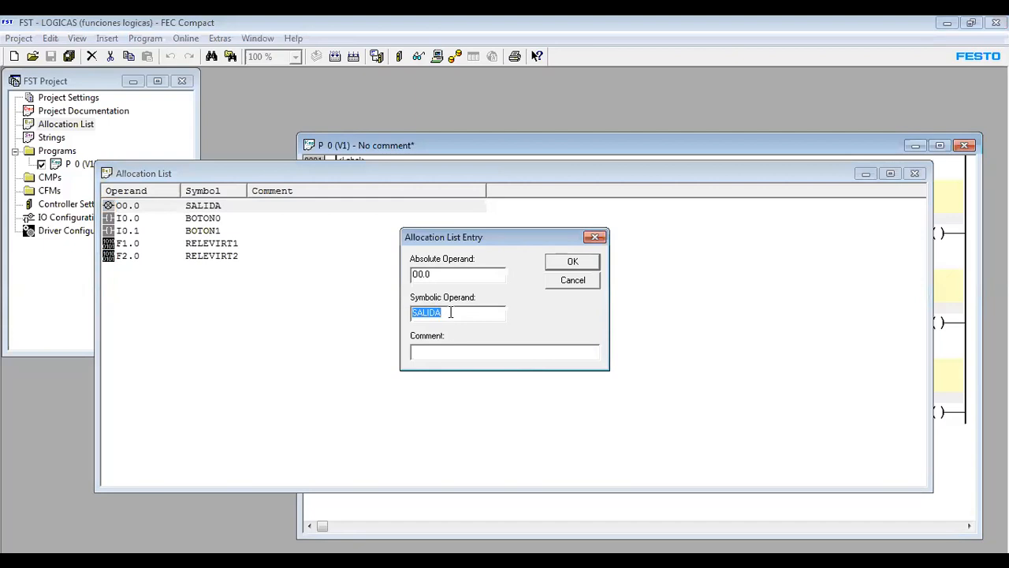
pyautogui.write('AND')
pyautogui.press('Return')
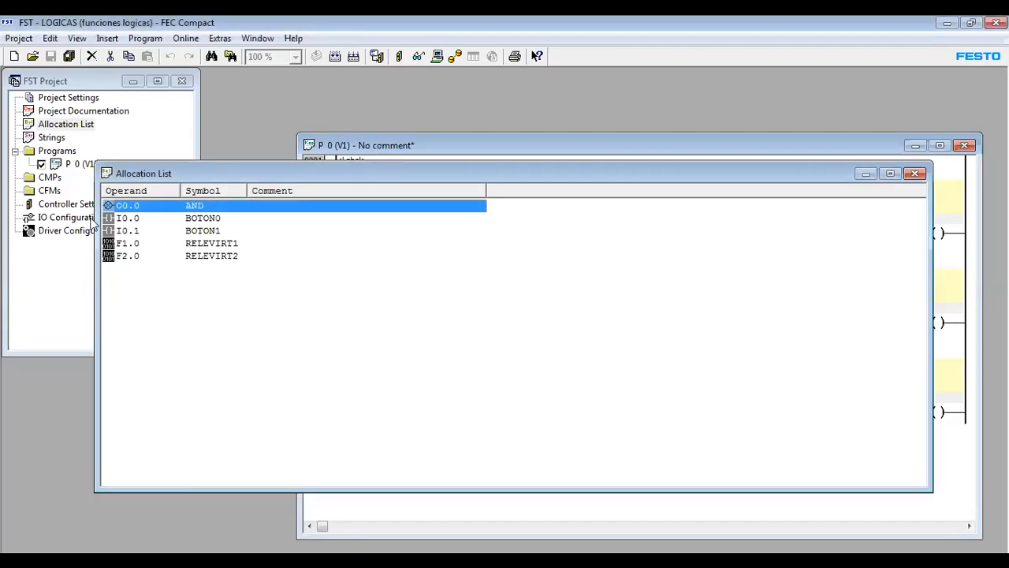
# Insert a new allocation list operand O0.1 with the symbol OR
pyautogui.rightClick(150, 310)
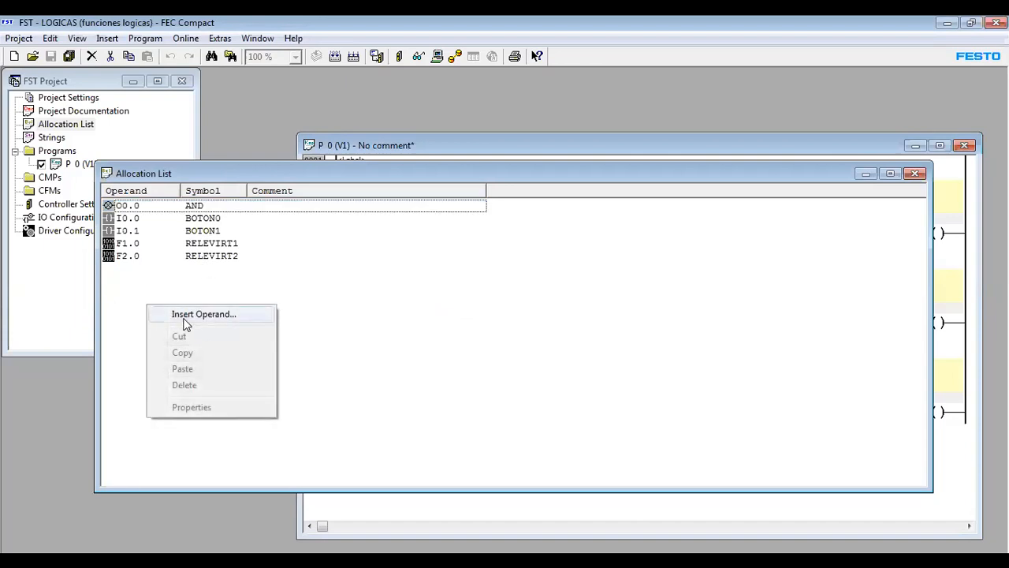
pyautogui.rightClick(156, 270)
pyautogui.click(141, 287)
pyautogui.doubleClick(141, 287)
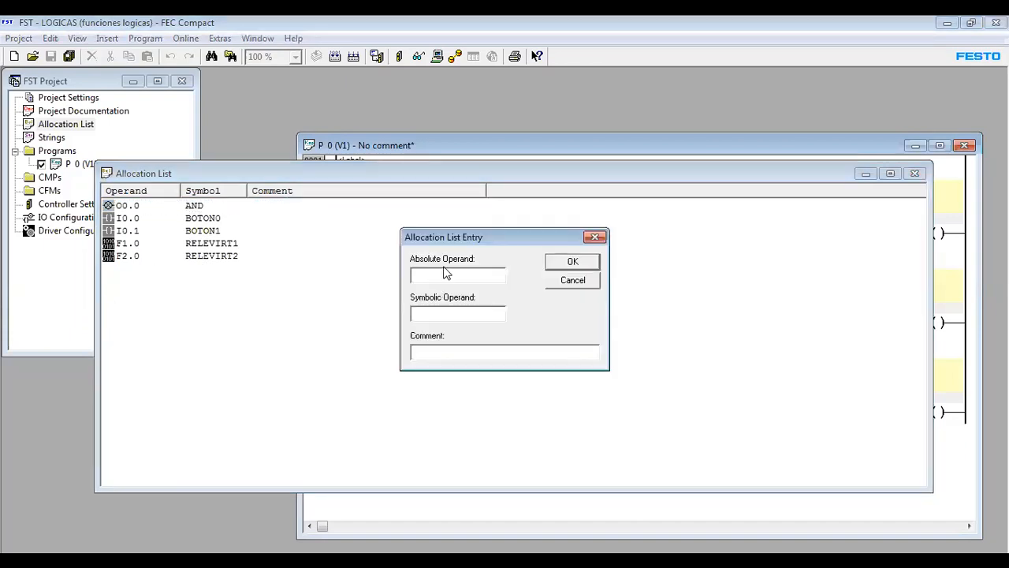
pyautogui.write('0OR')
pyautogui.press('Return')
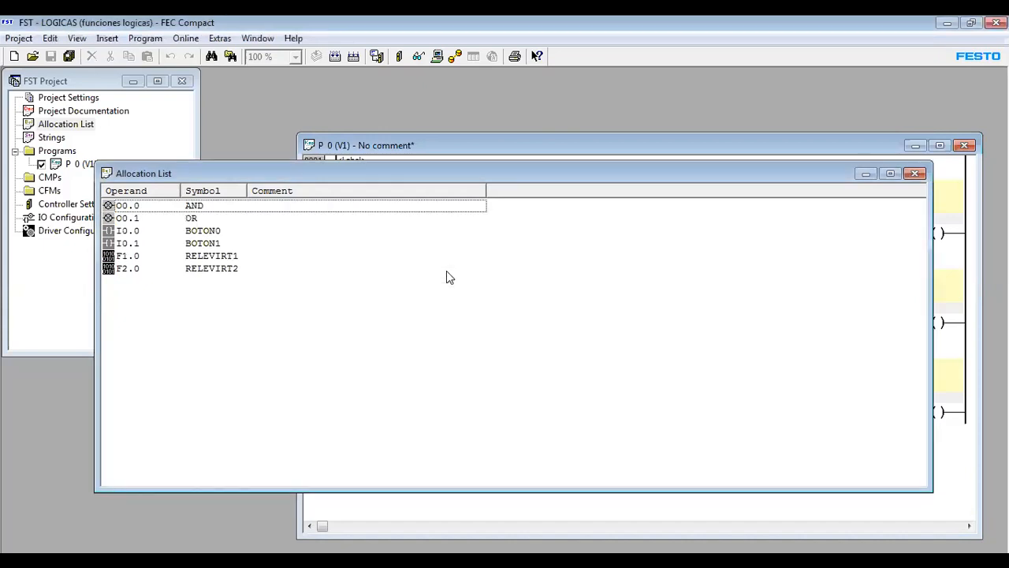
# Minimize the allocation list and add a fourth rung below rung 3
pyautogui.click(864, 174)
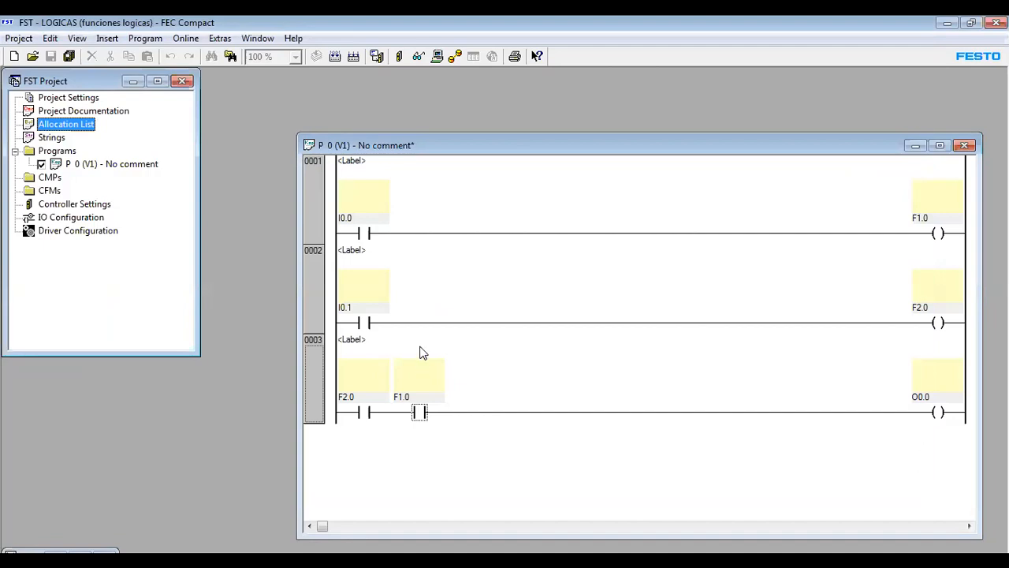
pyautogui.click(481, 142)
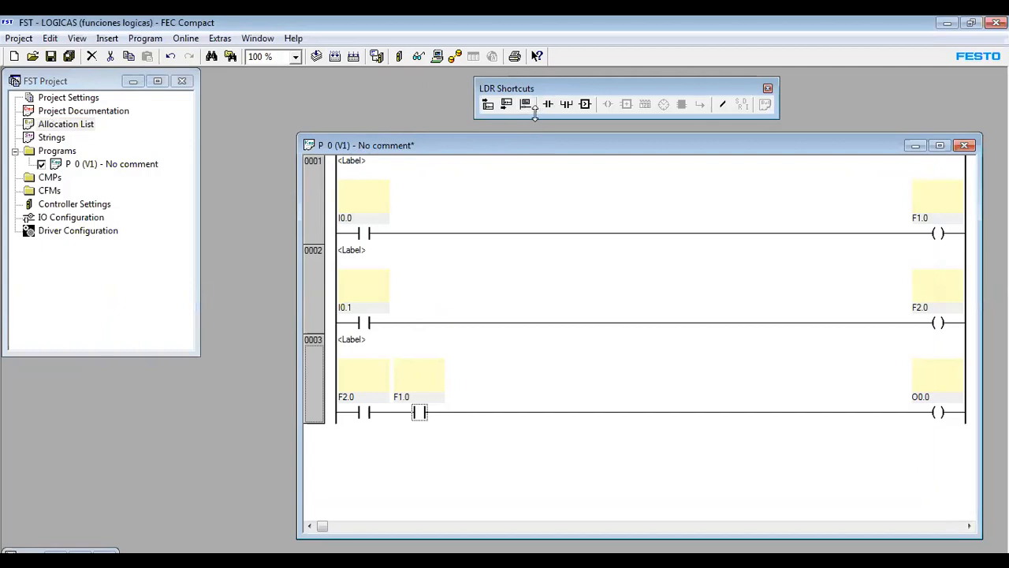
pyautogui.click(507, 104)
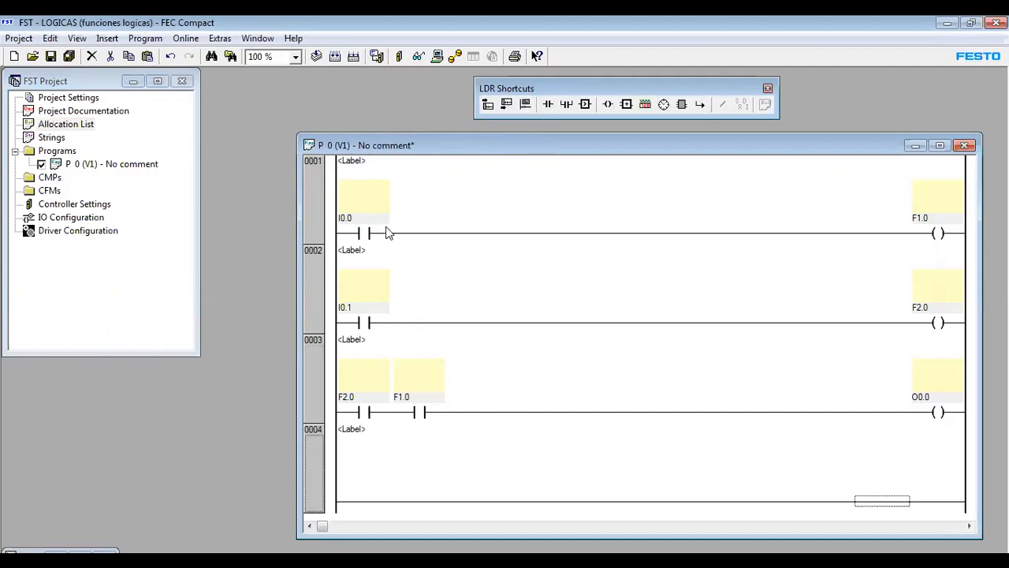
# Reopen the allocation list and review the entries for inputs I0.0 and I0.1 and relays F1.0 and F2.0
pyautogui.doubleClick(66, 126)
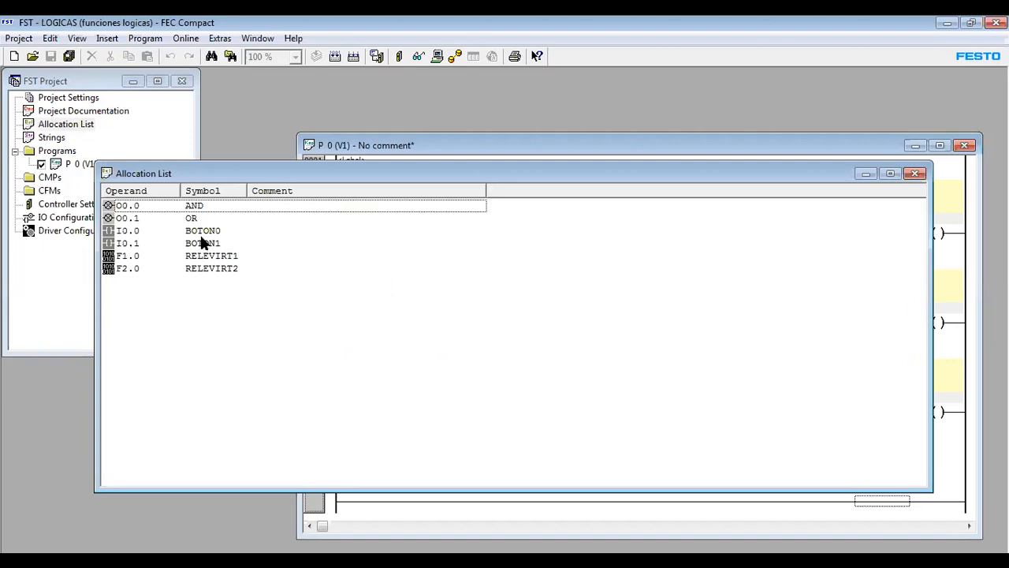
pyautogui.click(204, 233)
pyautogui.click(213, 244)
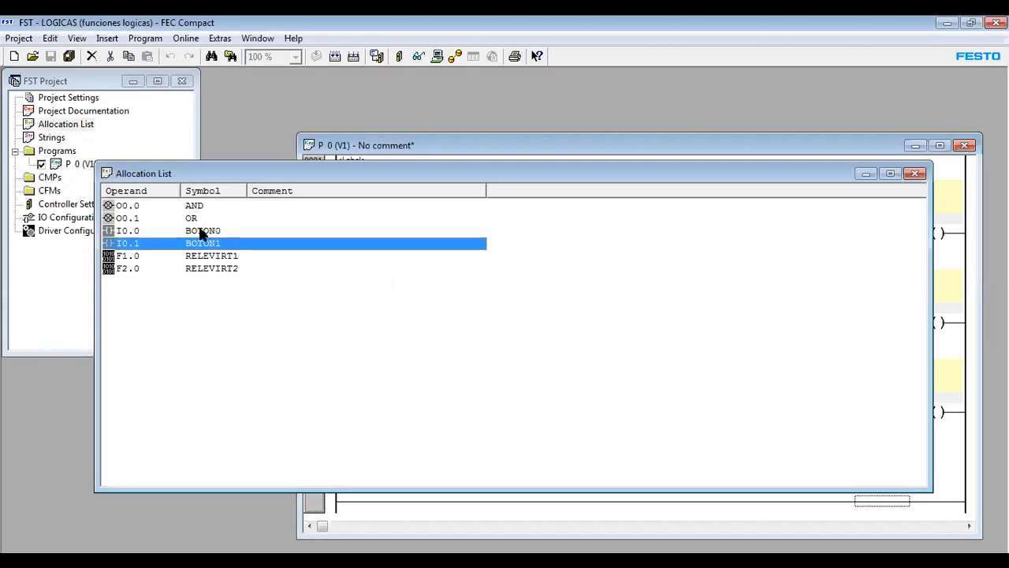
pyautogui.click(202, 230)
pyautogui.click(214, 244)
pyautogui.click(224, 260)
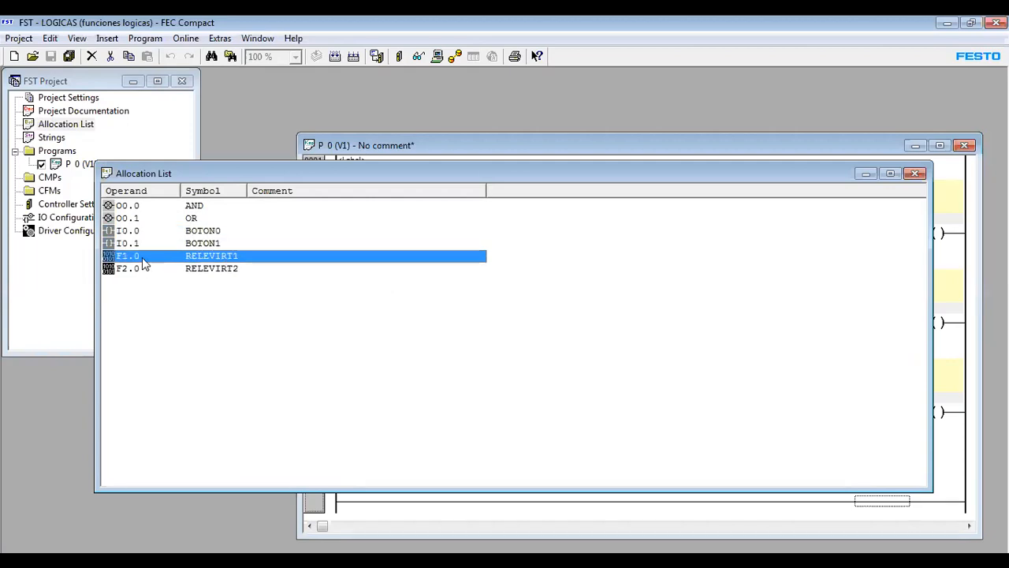
pyautogui.click(234, 270)
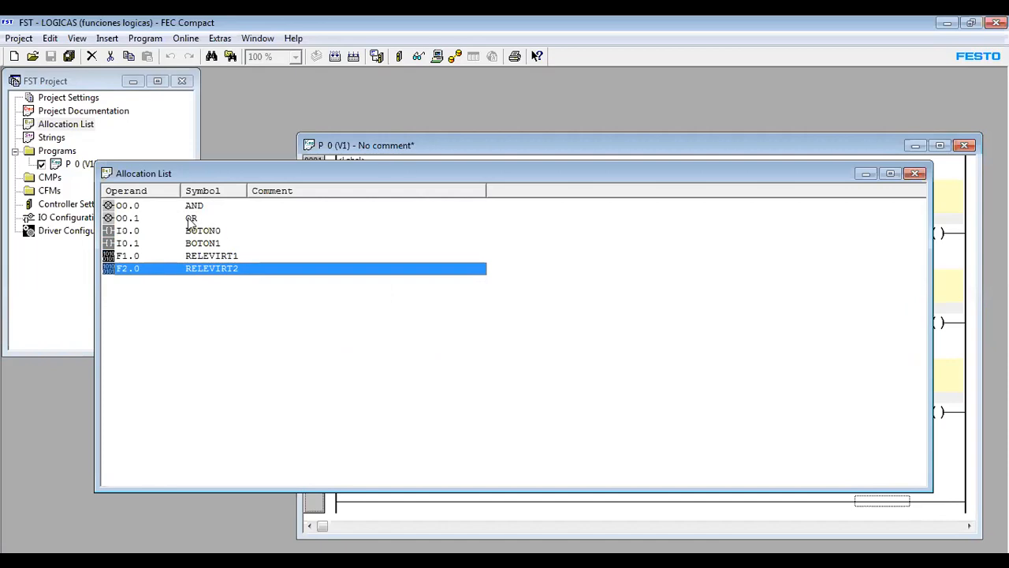
# Open the allocation list entry for I0.0, examine its absolute and symbolic operands, and close it without changes
pyautogui.click(130, 234)
pyautogui.doubleClick(130, 234)
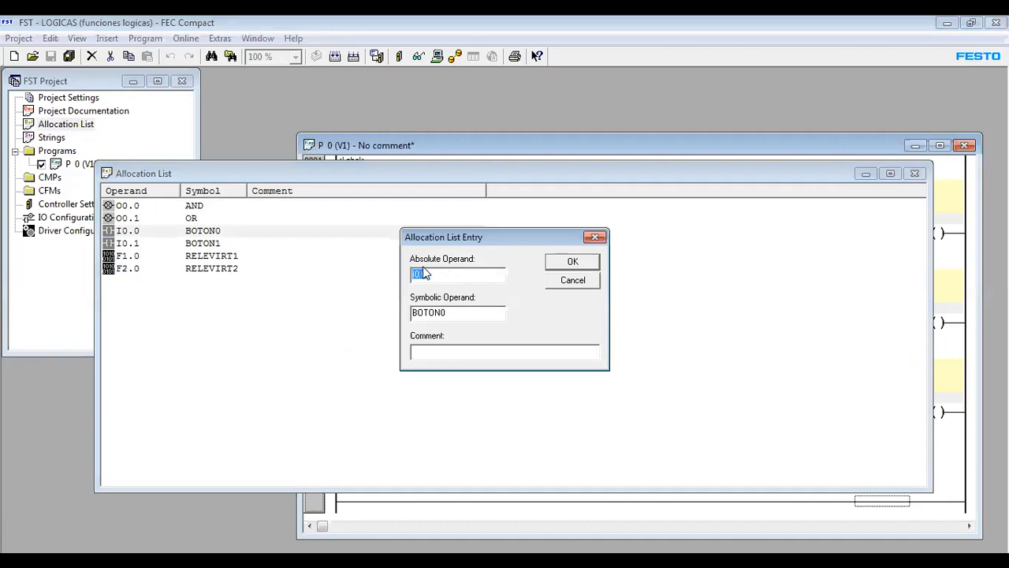
pyautogui.doubleClick(434, 276)
pyautogui.click(435, 276)
pyautogui.moveTo(435, 276); pyautogui.dragTo(365, 275)
pyautogui.click(440, 278)
pyautogui.moveTo(449, 313); pyautogui.dragTo(402, 312)
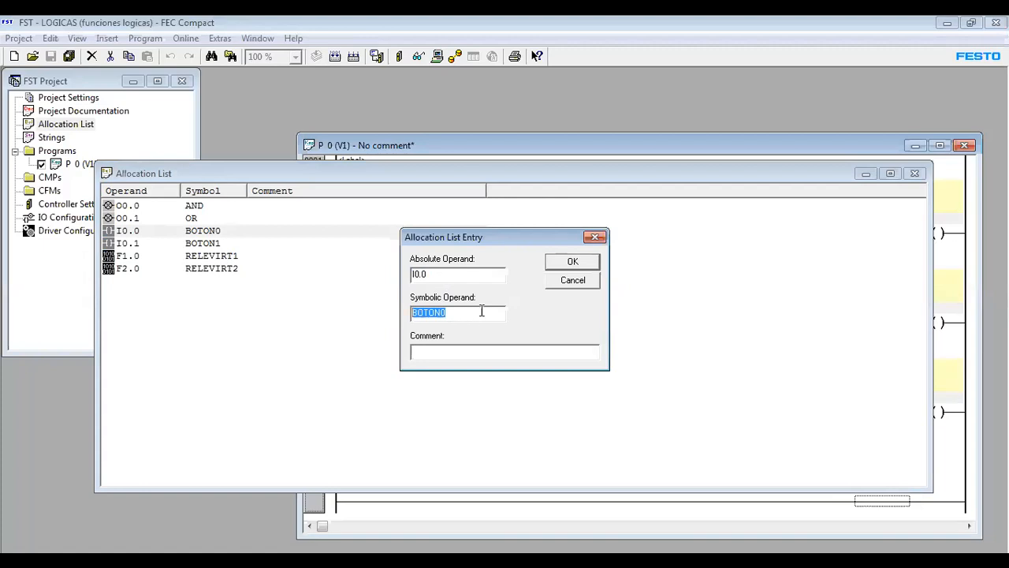
pyautogui.click(574, 264)
# Sort the allocation list by operand, toggling the sort direction several times
pyautogui.click(132, 194)
pyautogui.click(134, 195)
pyautogui.click(134, 195)
pyautogui.click(135, 195)
pyautogui.click(134, 195)
pyautogui.click(134, 195)
pyautogui.click(134, 195)
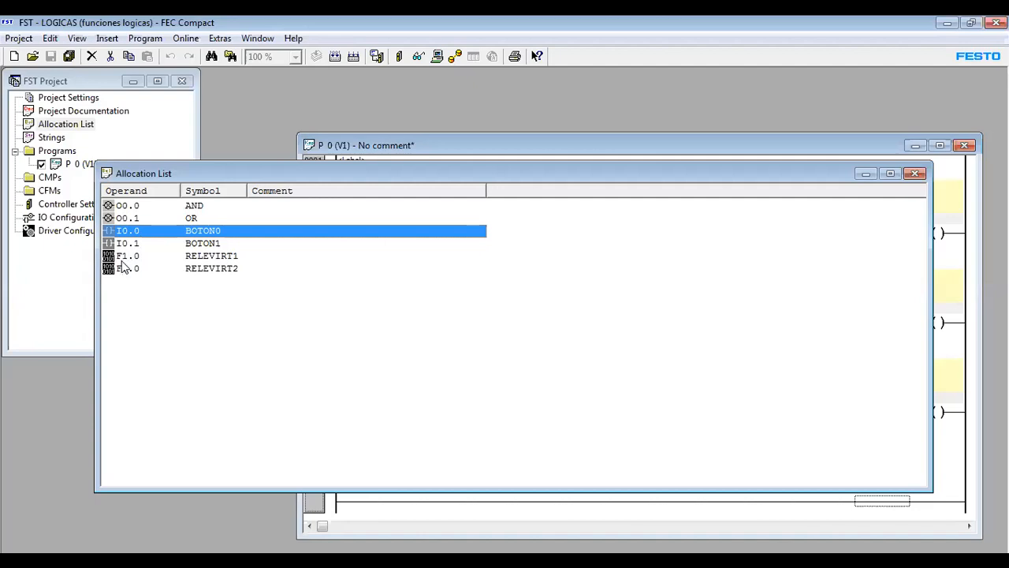
# Sort the allocation list by symbol in both directions, and return it to operand order
pyautogui.click(208, 193)
pyautogui.click(210, 192)
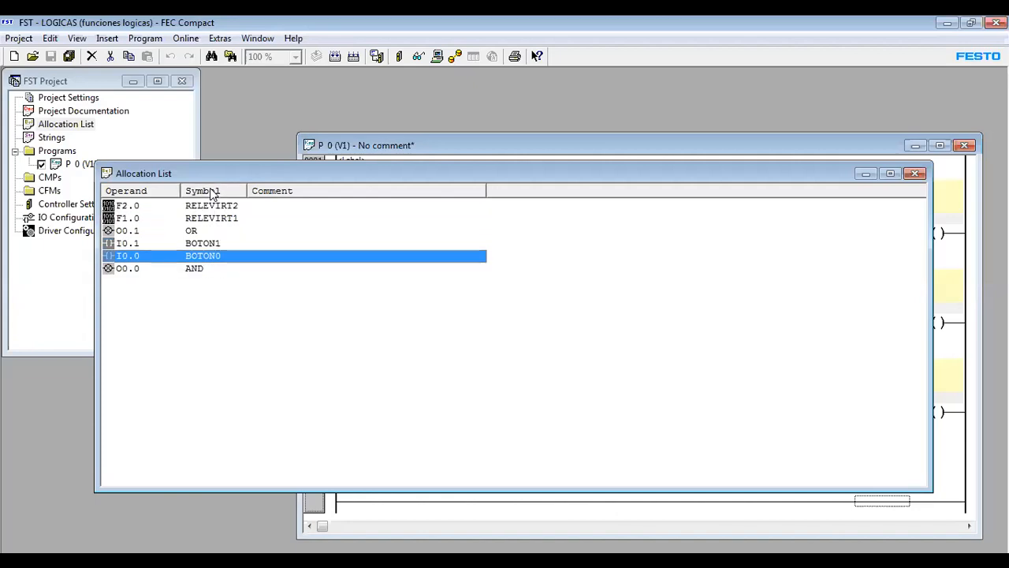
pyautogui.click(210, 193)
pyautogui.click(211, 193)
pyautogui.click(210, 192)
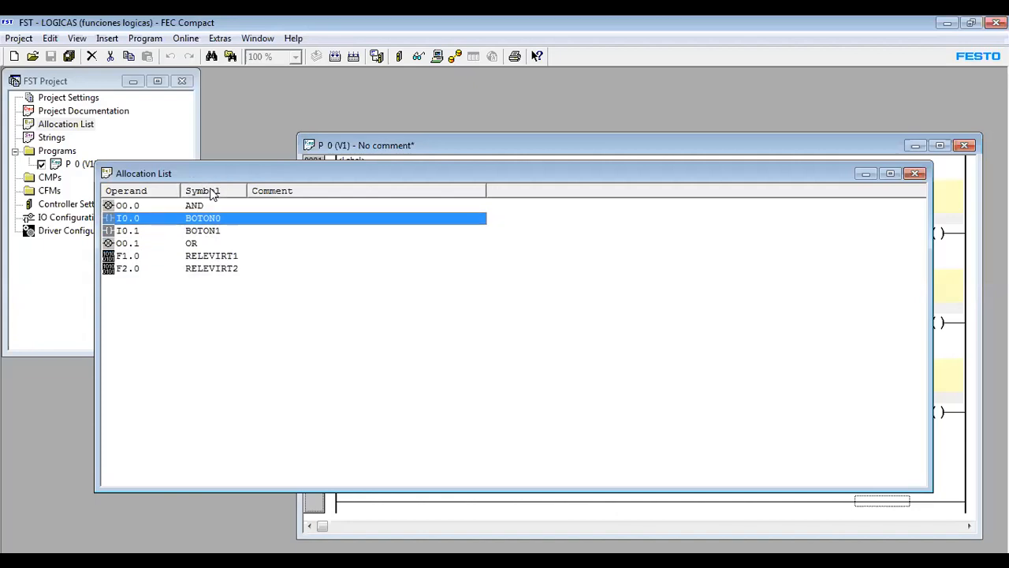
pyautogui.click(210, 193)
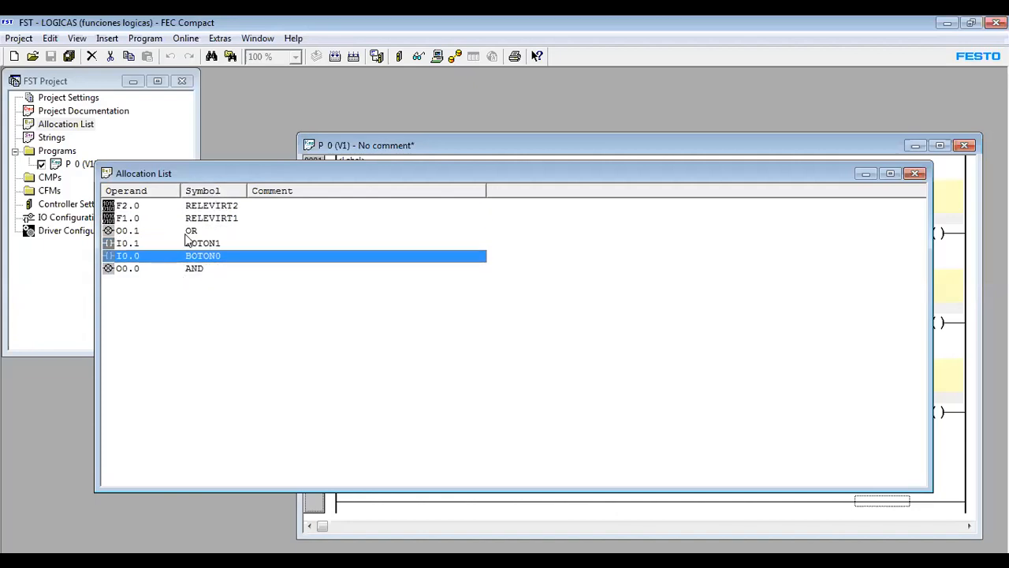
pyautogui.click(207, 193)
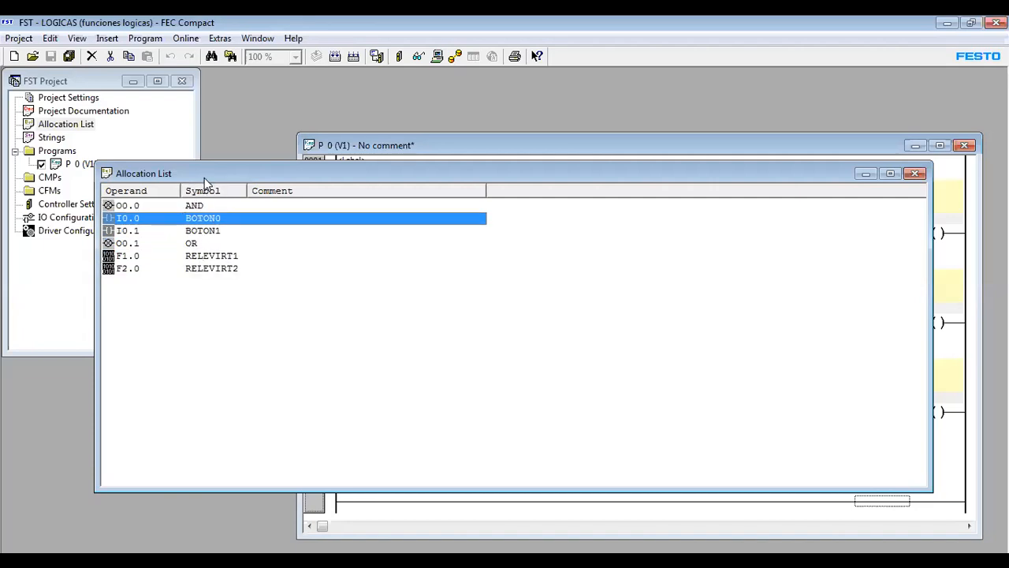
pyautogui.click(143, 193)
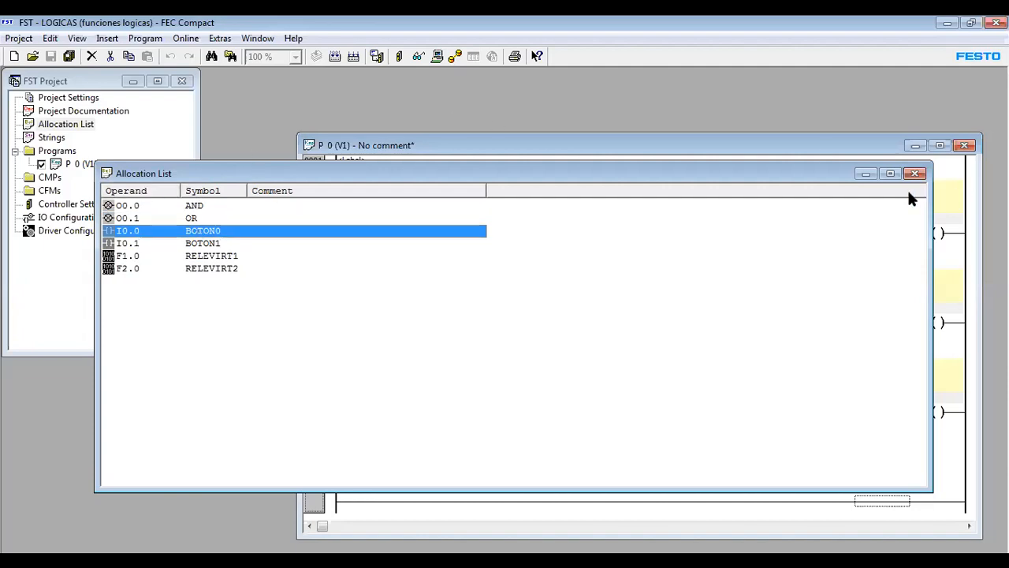
# Minimize the allocation list and add a contact with operand F1.0 at the start of rung 4
pyautogui.click(866, 174)
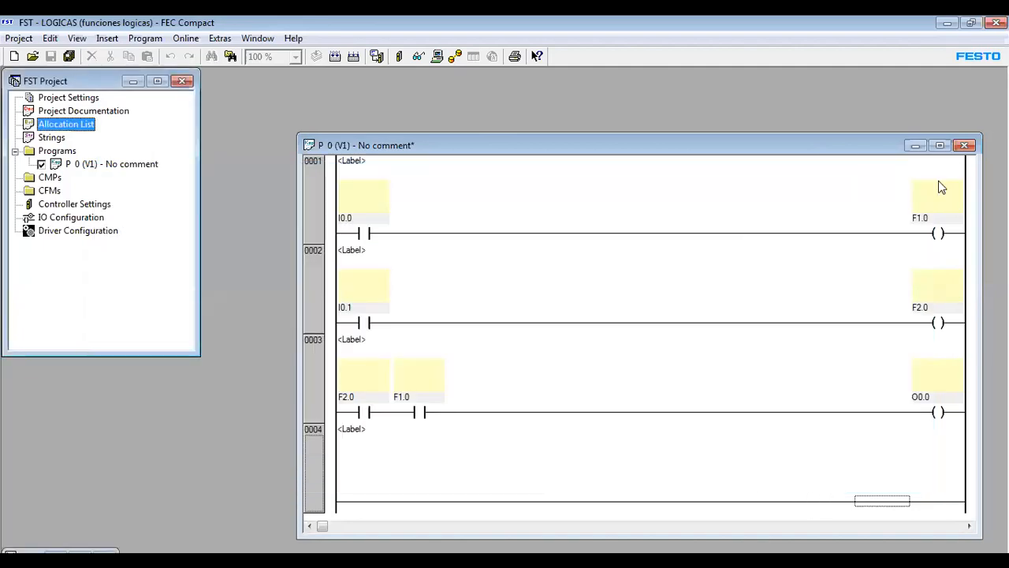
pyautogui.moveTo(850, 140); pyautogui.dragTo(852, 95)
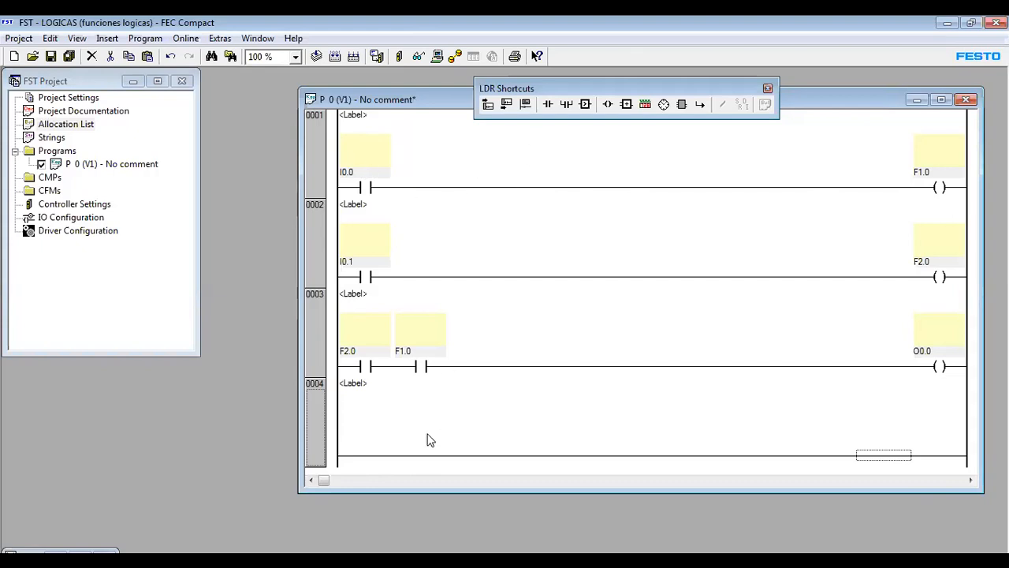
pyautogui.click(547, 105)
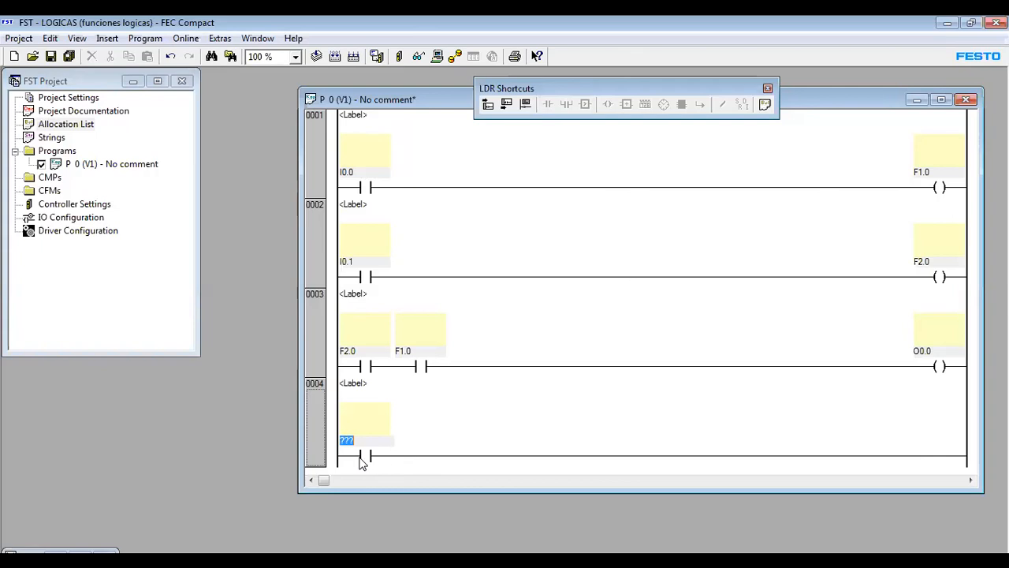
pyautogui.click(357, 442)
pyautogui.doubleClick(357, 441)
pyautogui.write('F1')
pyautogui.click(361, 451)
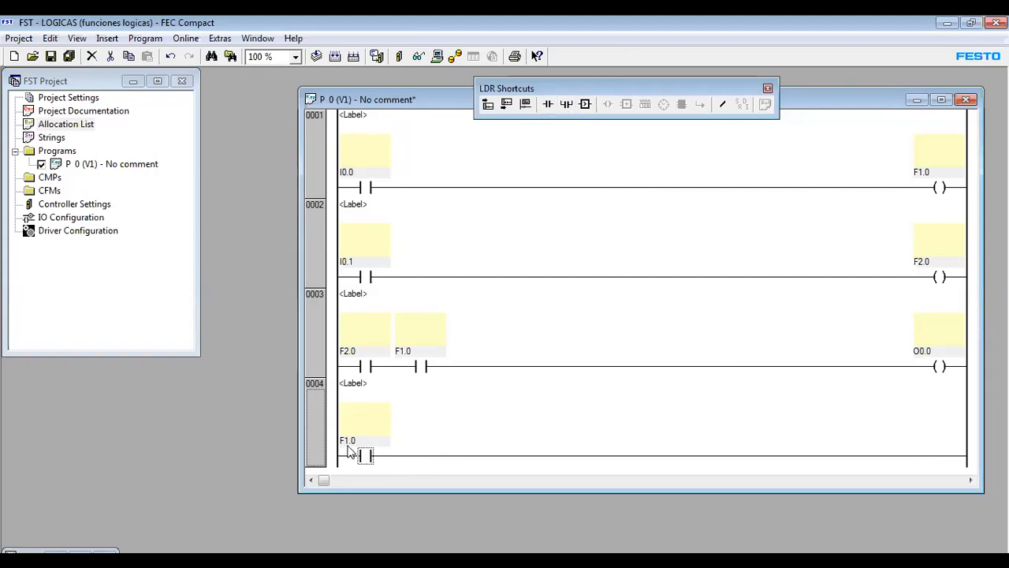
# Insert a parallel contact branch beneath the F1.0 contact in rung 4
pyautogui.click(565, 104)
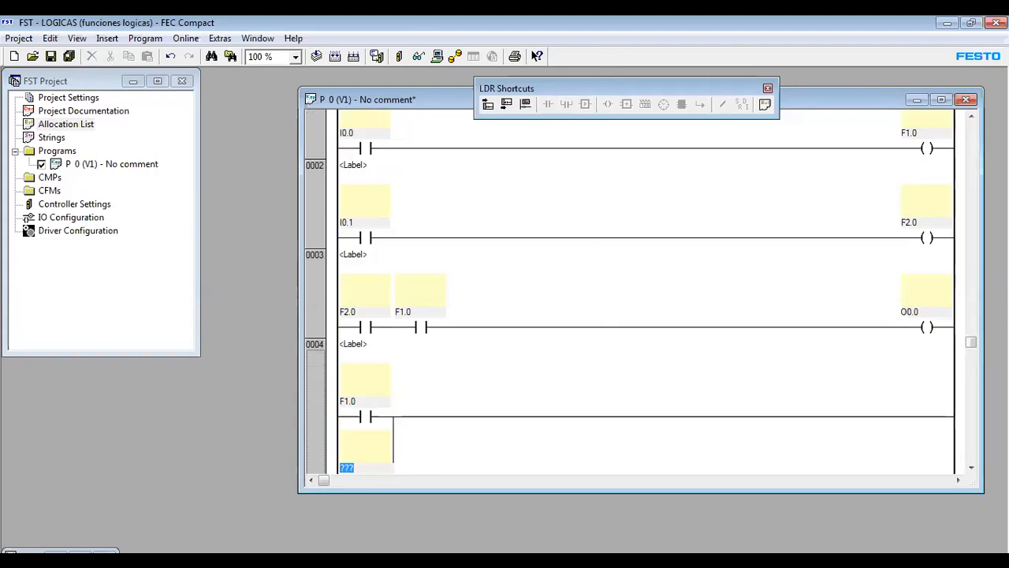
pyautogui.moveTo(972, 342); pyautogui.dragTo(971, 385)
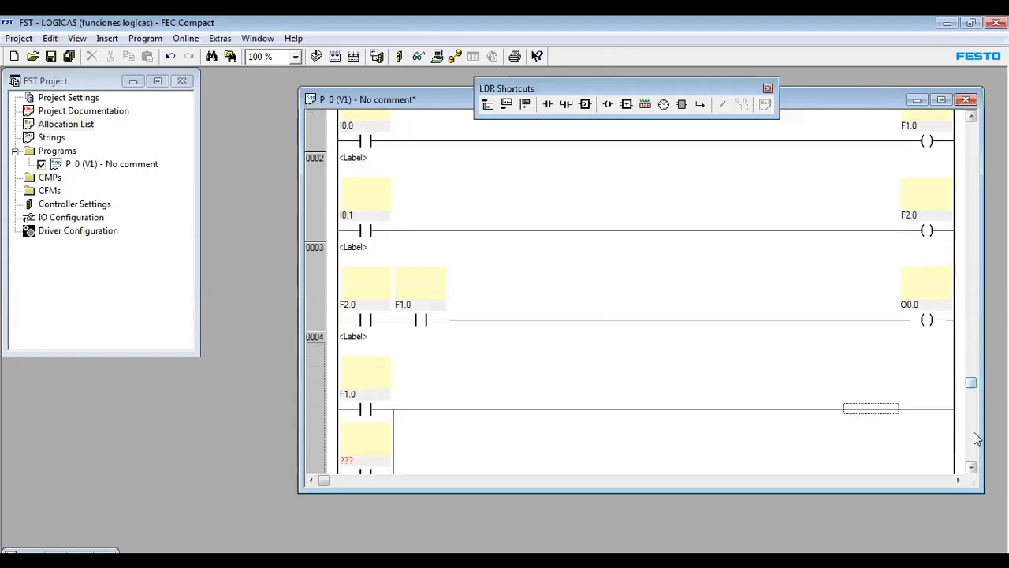
pyautogui.click(971, 468)
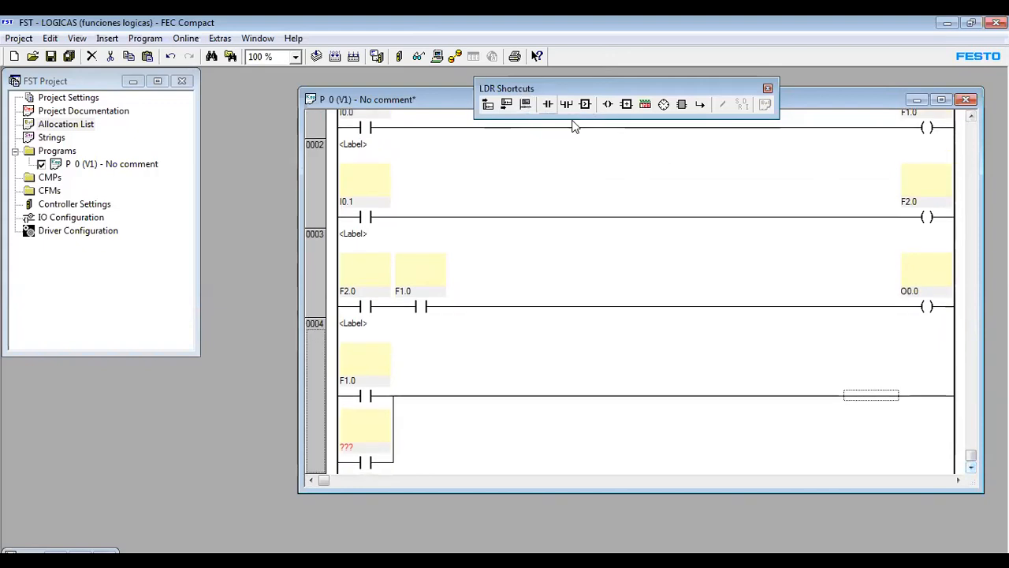
# Reposition the floating LDR Shortcuts toolbar and the program window so that they do not overlap
pyautogui.doubleClick(528, 91)
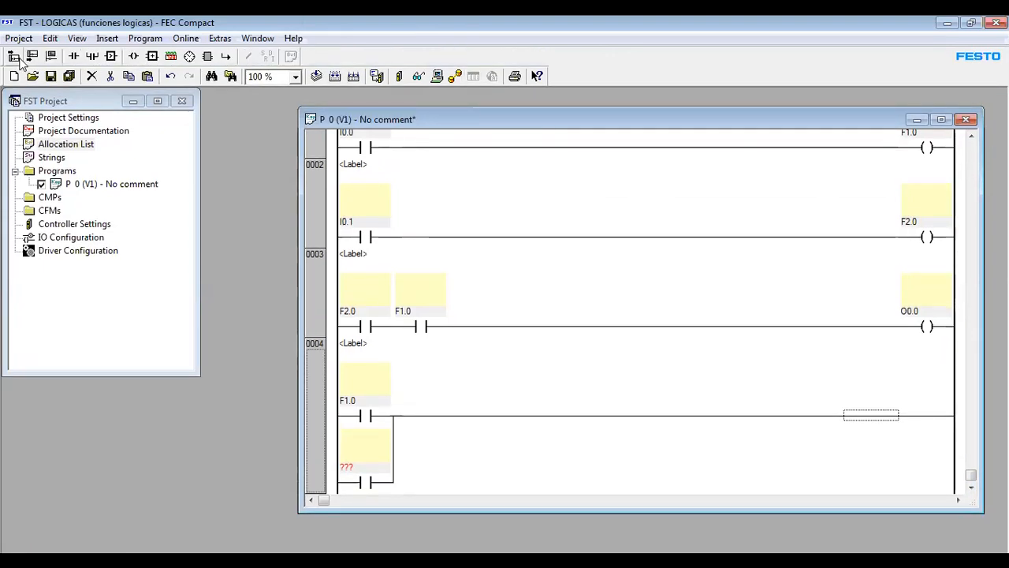
pyautogui.moveTo(4, 60); pyautogui.dragTo(365, 103)
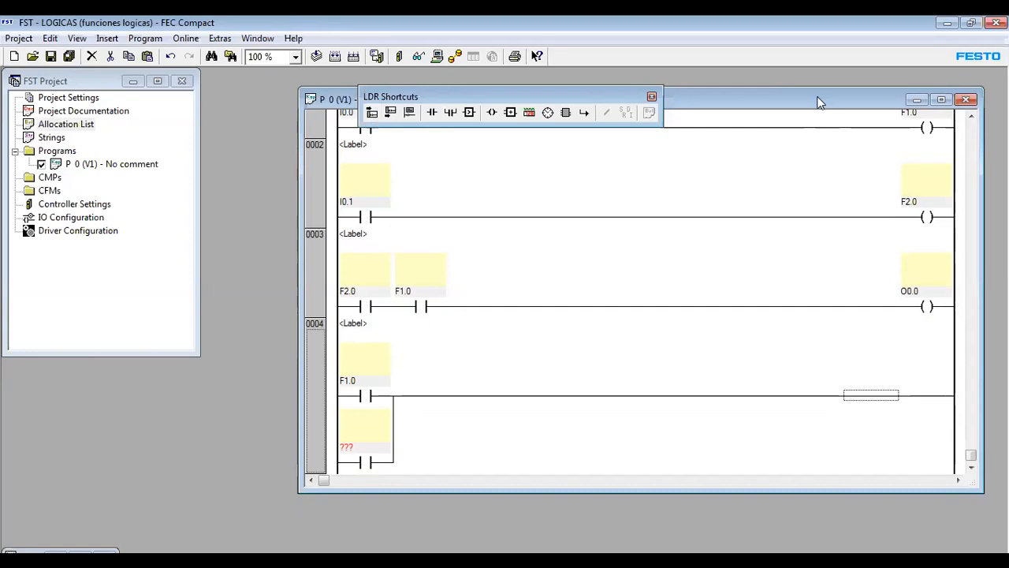
pyautogui.moveTo(818, 102); pyautogui.dragTo(769, 153)
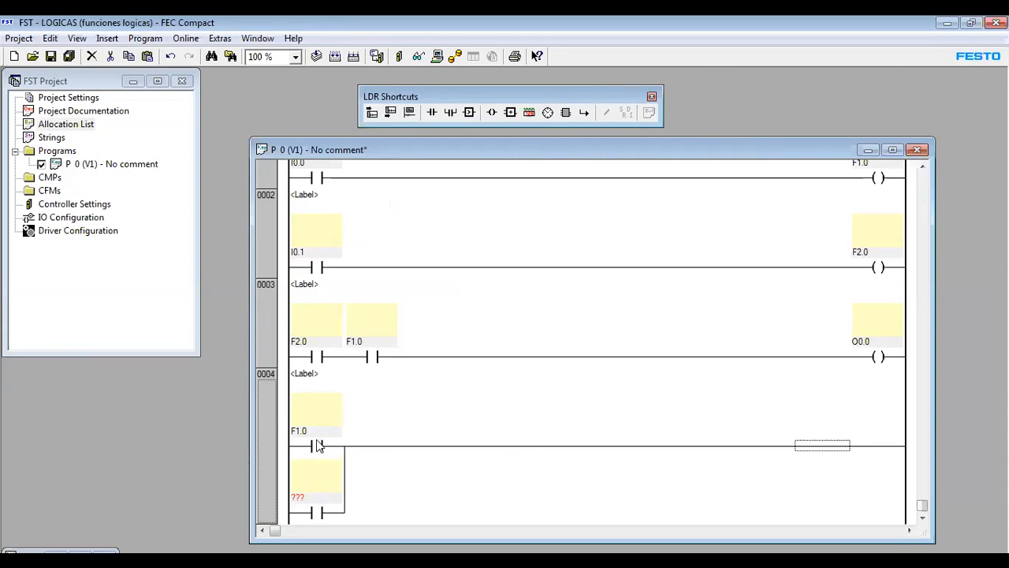
# Set the operand of the parallel contact in rung 4 to F2.0
pyautogui.click(302, 496)
pyautogui.doubleClick(302, 496)
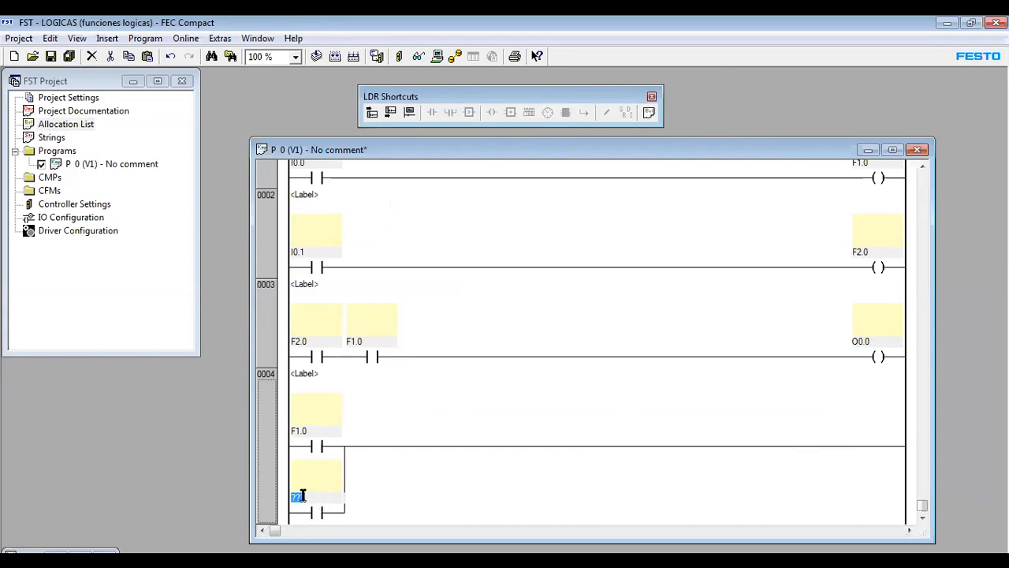
pyautogui.write('F2')
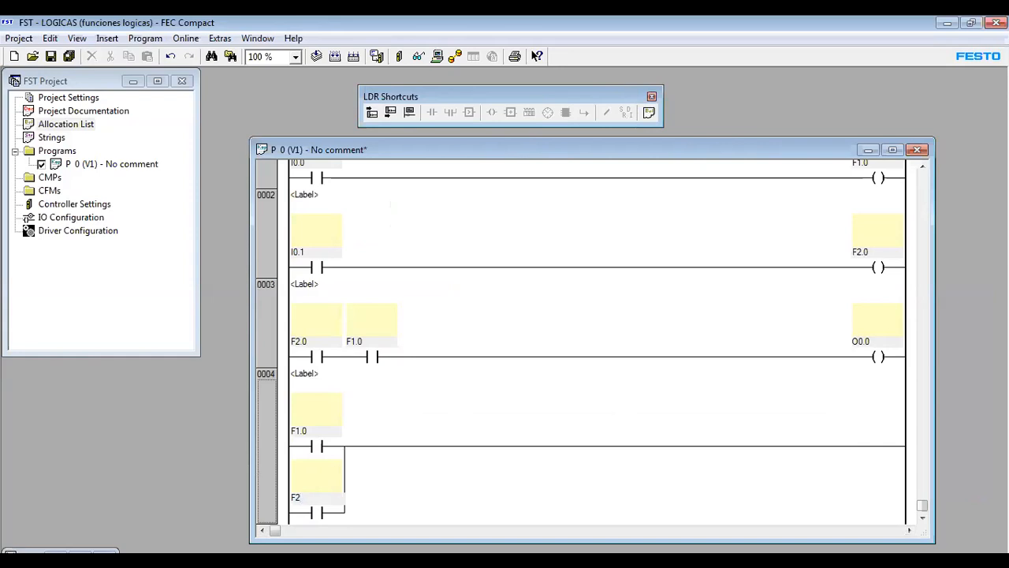
pyautogui.write('.0')
pyautogui.press('Return')
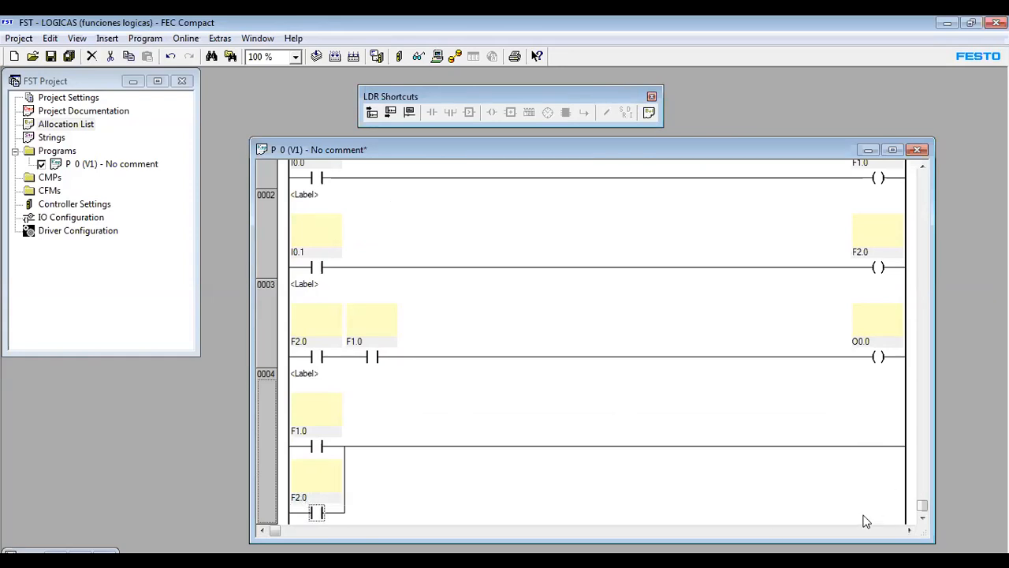
# Add an output coil with operand O0.1 at the end of rung 4
pyautogui.click(868, 447)
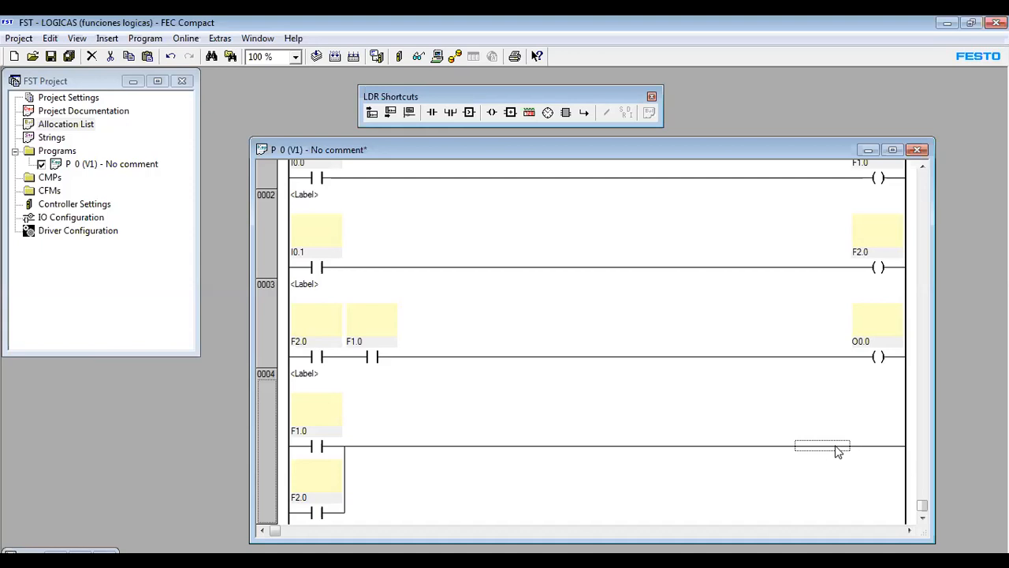
pyautogui.click(491, 112)
pyautogui.write('O')
pyautogui.press('BackSpace')
pyautogui.write('O0.1')
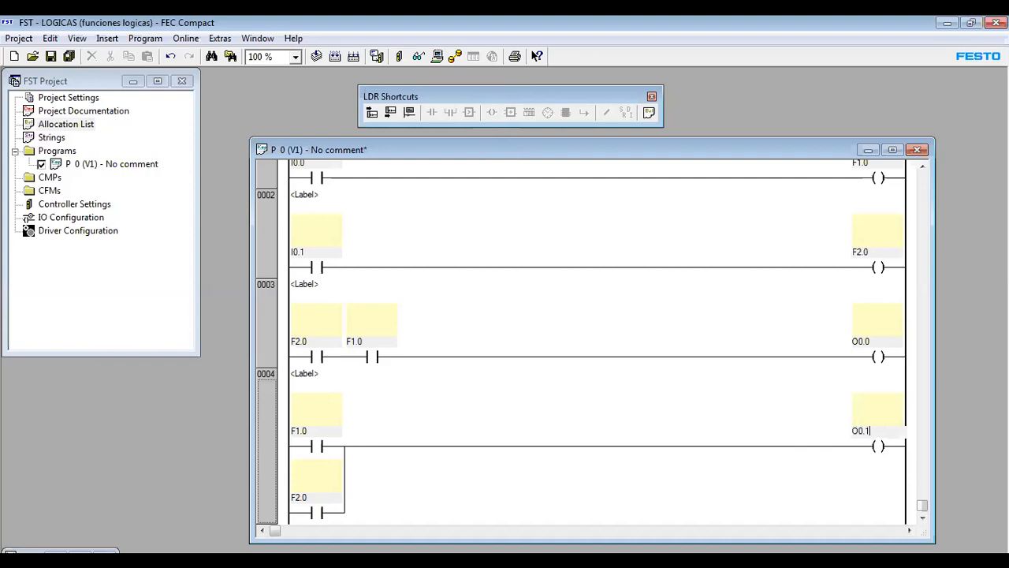
pyautogui.click(875, 445)
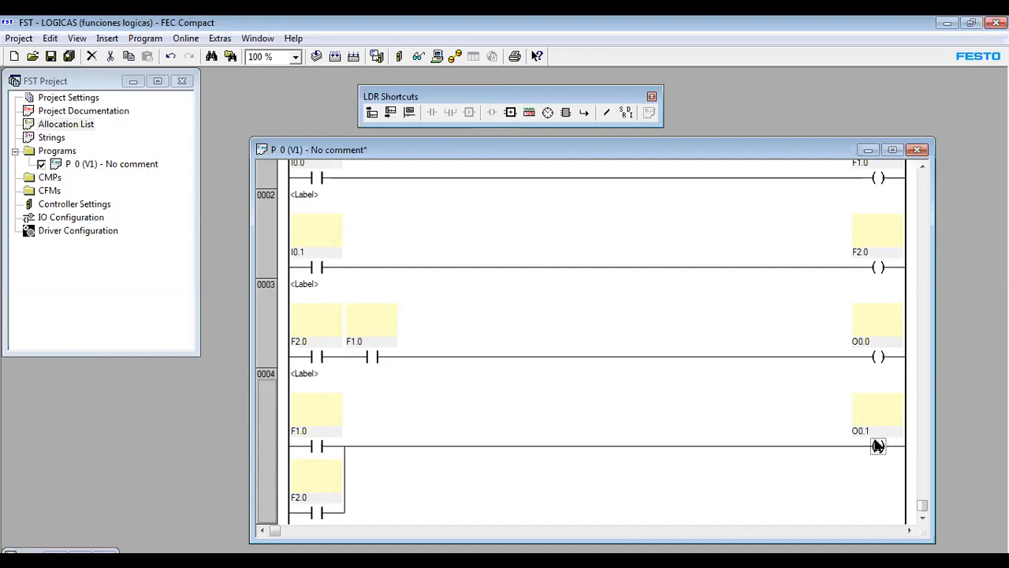
# Replace the operand of the output coil in rung 4 with the symbol OR
pyautogui.click(874, 431)
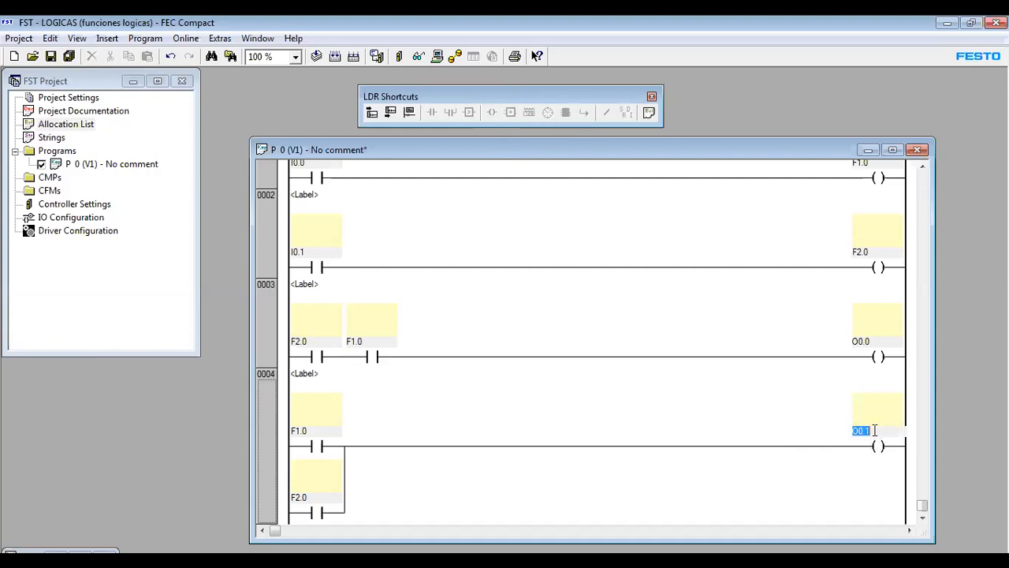
pyautogui.write('OR')
pyautogui.press('Return')
pyautogui.click(801, 489)
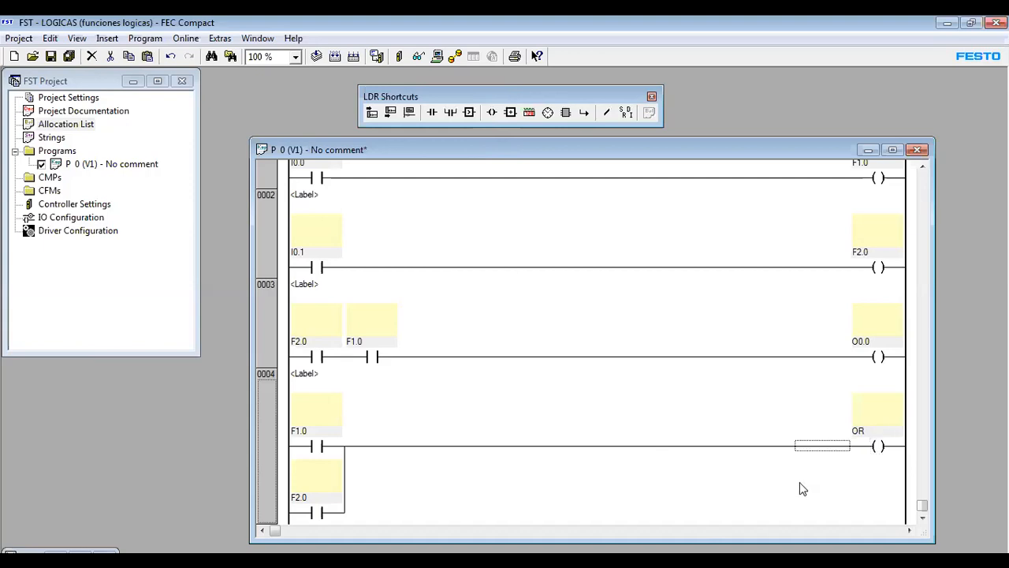
# Open the operand of the output coil in rung 3 for editing
pyautogui.click(869, 342)
pyautogui.click(871, 341)
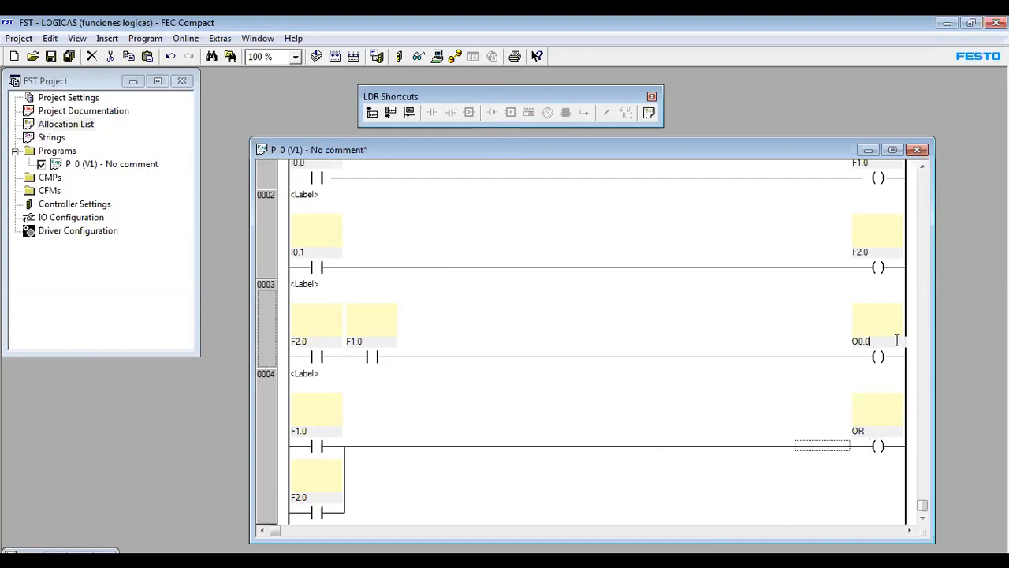
pyautogui.click(832, 352)
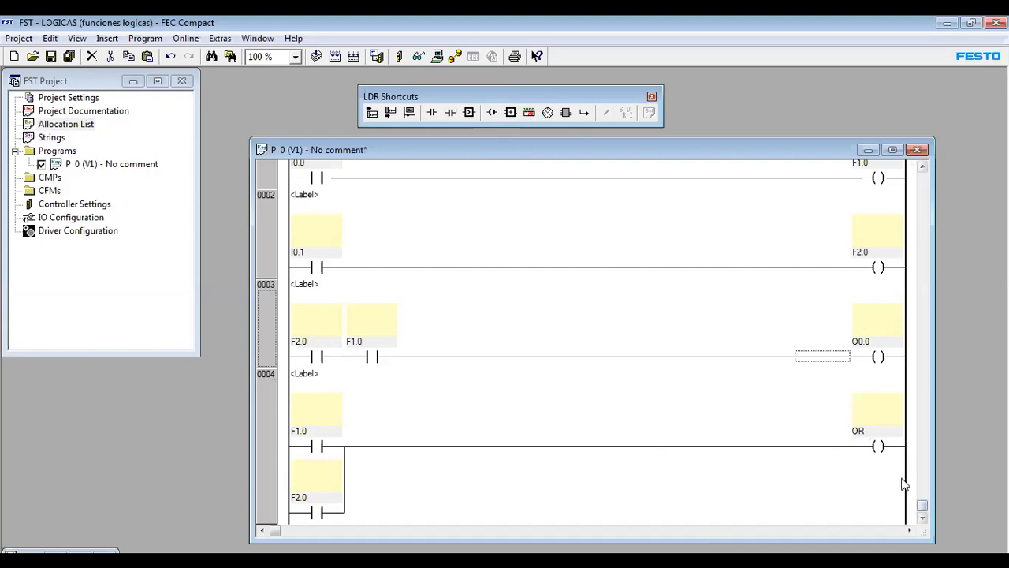
pyautogui.click(868, 343)
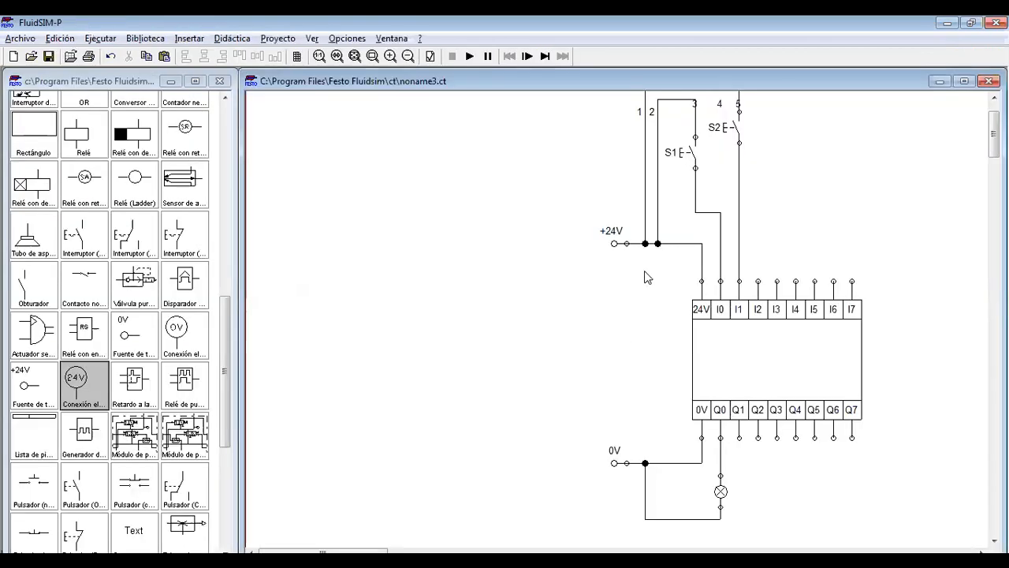
# Examine the circuit diagrams in FluidSIM-P, check the allocation list in FST, and minimize the list
pyautogui.scroll(-10, 670, 322)
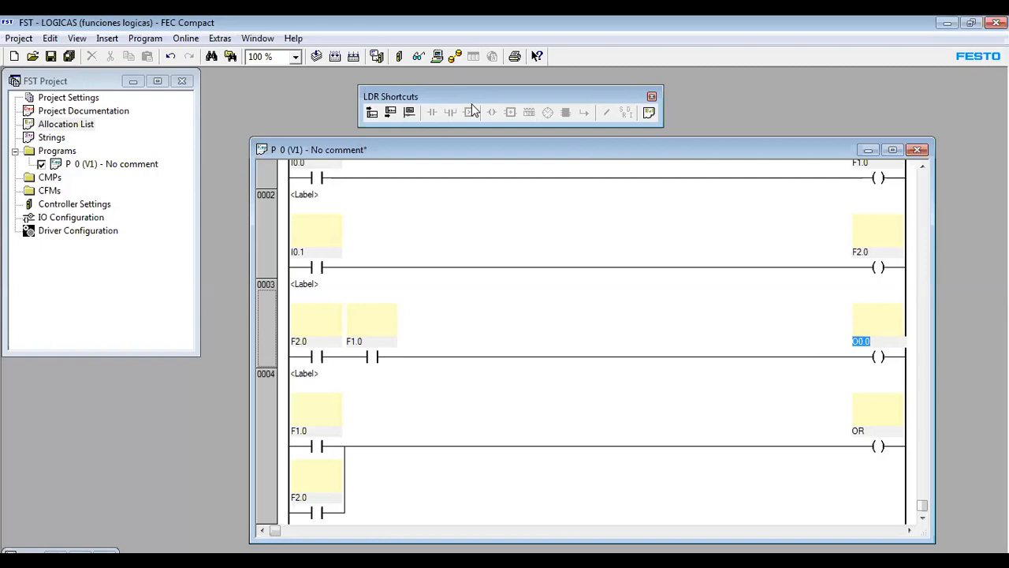
pyautogui.doubleClick(66, 124)
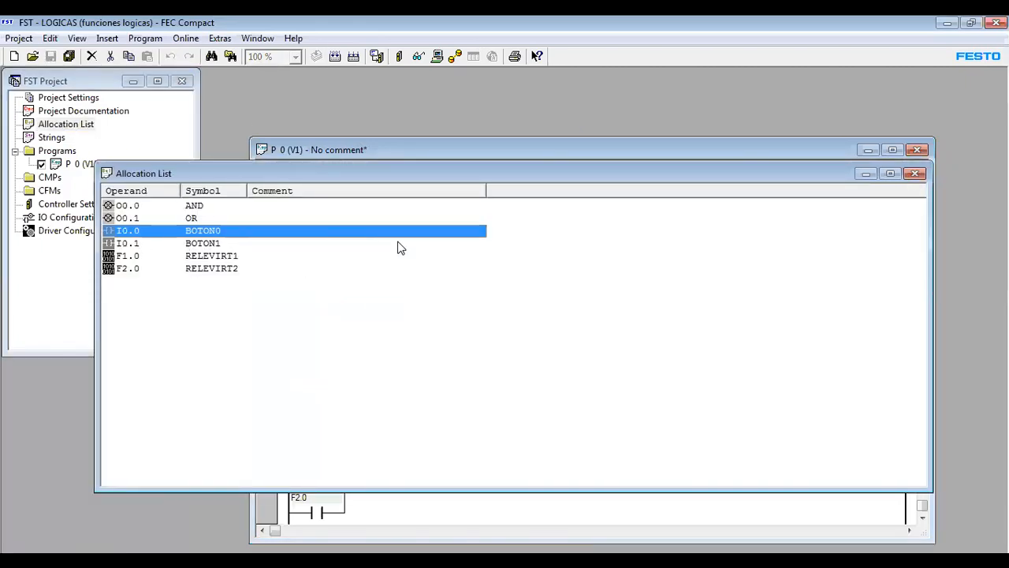
pyautogui.click(867, 174)
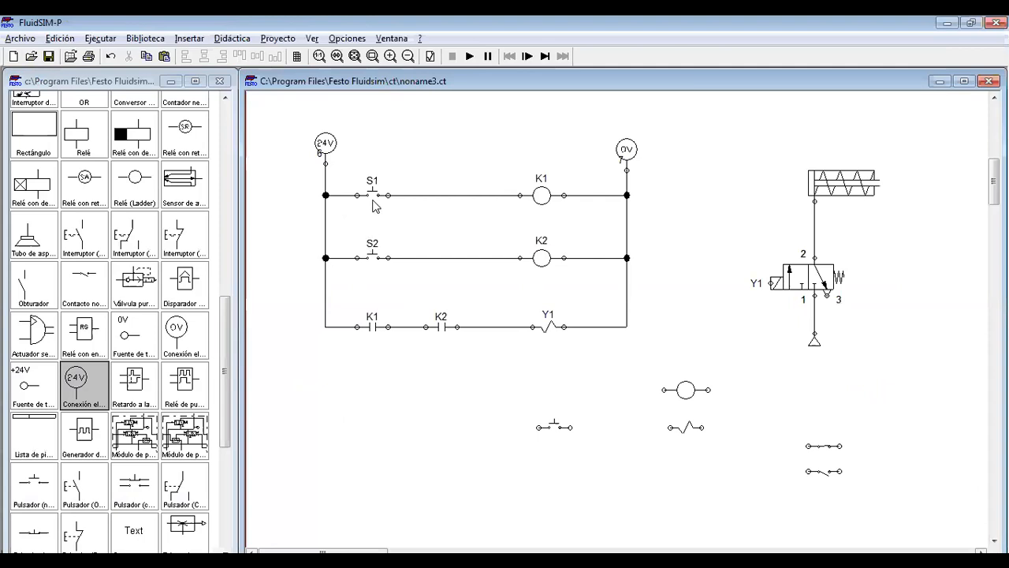
# Relabel the relay coil K1 on the first rung of the FluidSIM circuit as F1.0
pyautogui.click(543, 197)
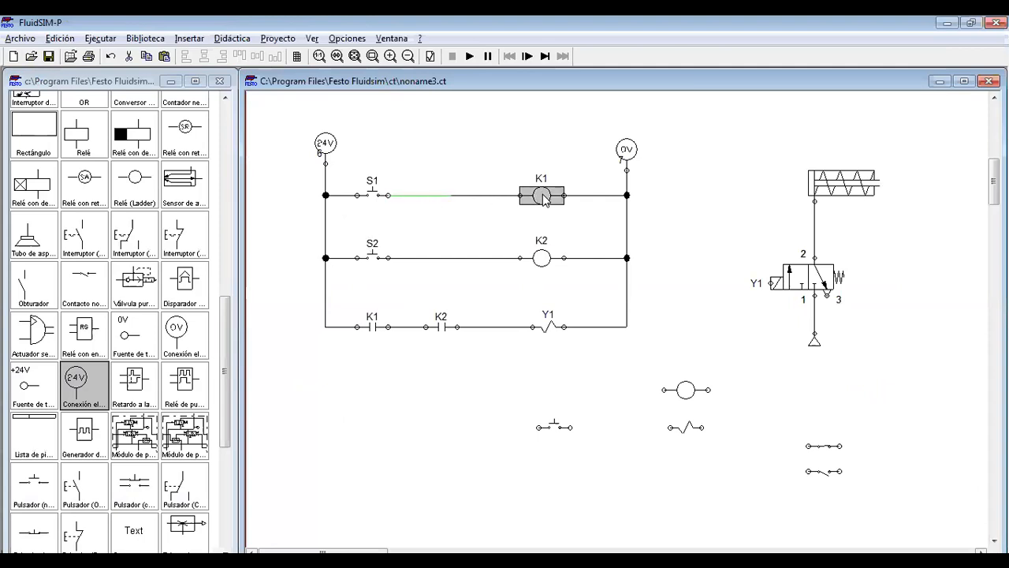
pyautogui.doubleClick(543, 197)
pyautogui.click(539, 295)
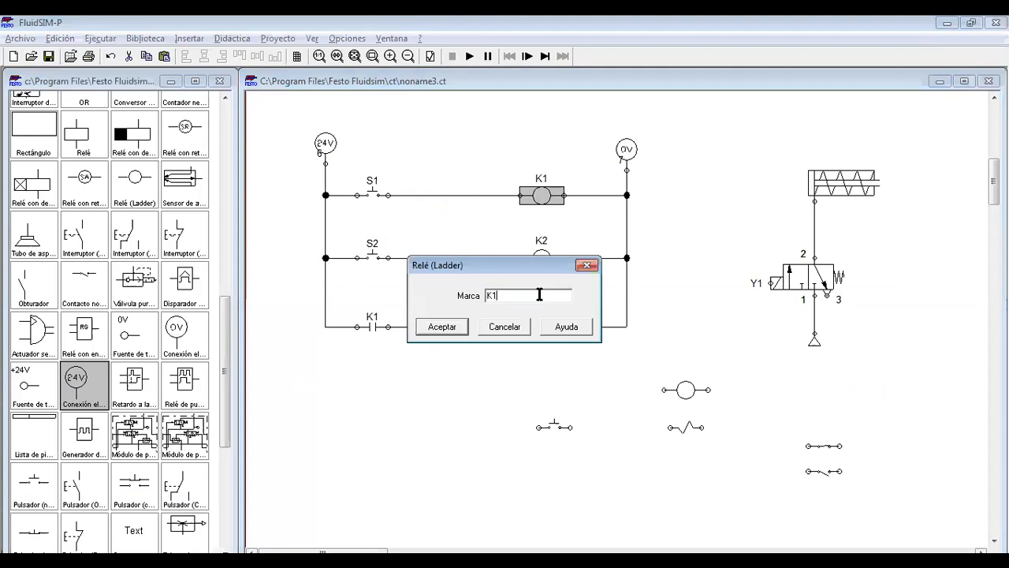
pyautogui.press('BackSpace')
pyautogui.press('BackSpace')
pyautogui.write('fg')
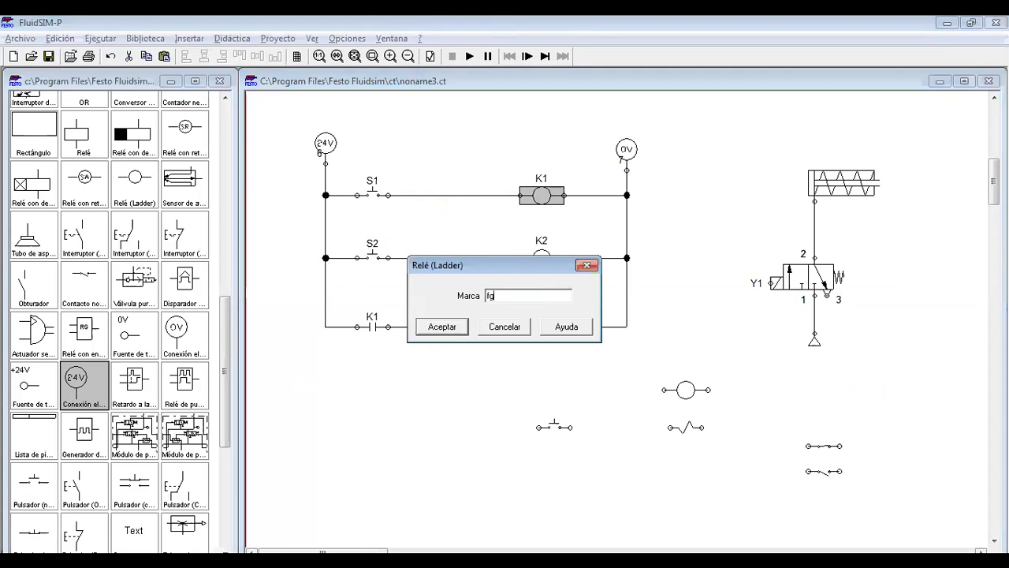
pyautogui.press('Return')
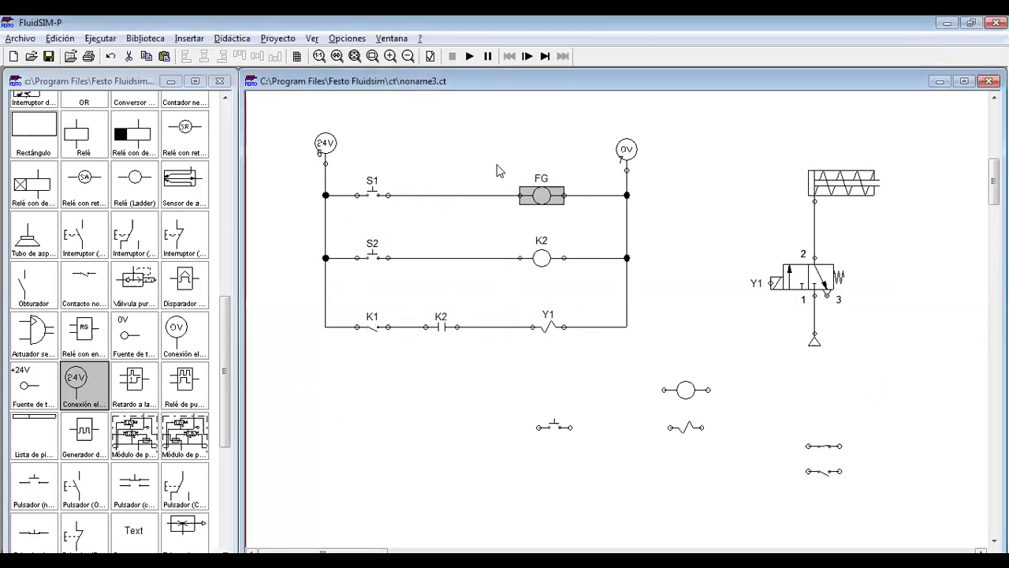
pyautogui.doubleClick(544, 202)
pyautogui.press('End')
pyautogui.press('BackSpace')
pyautogui.write('1.0')
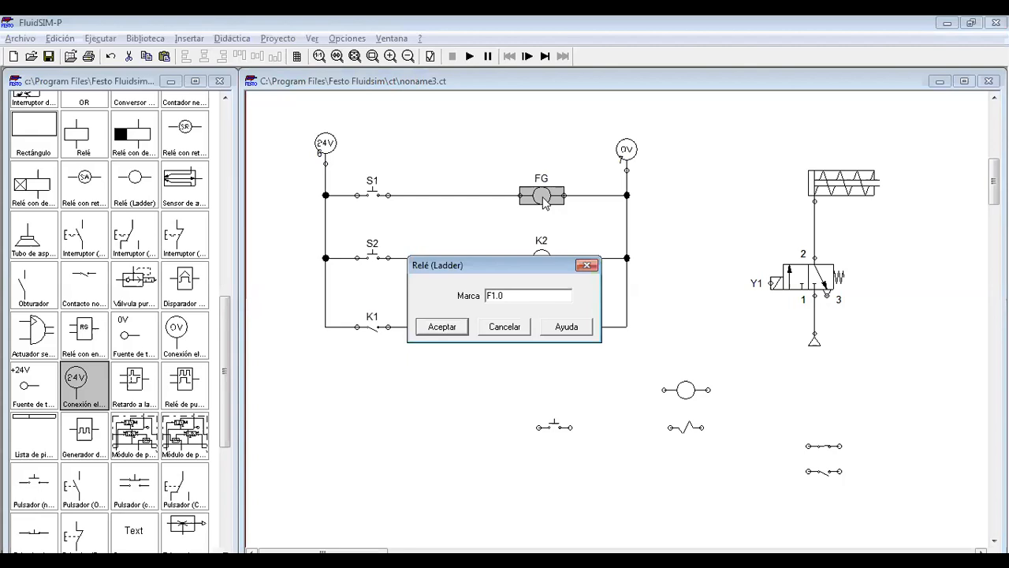
pyautogui.press('Return')
# Relabel the relay coil K2 on the second rung as F2.0
pyautogui.click(544, 260)
pyautogui.doubleClick(544, 260)
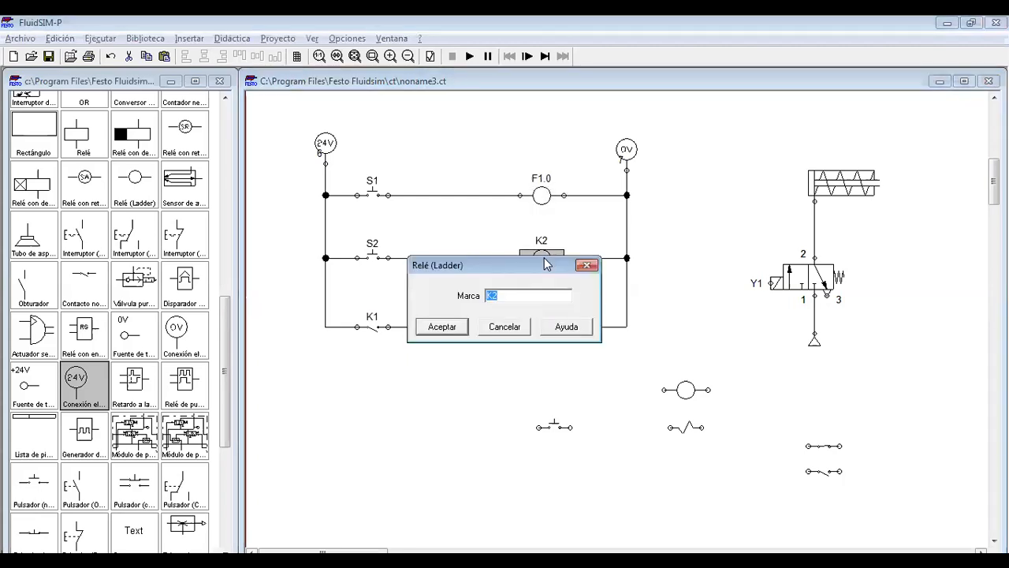
pyautogui.write('F2.0')
pyautogui.press('Return')
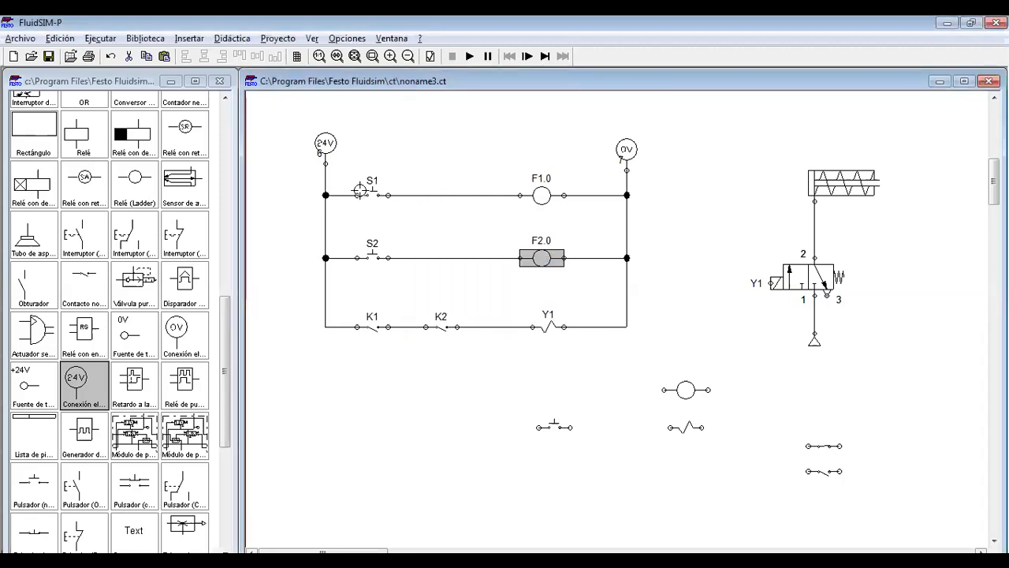
# Relabel the pushbuttons S1 and S2 as I0.0 and I0.1
pyautogui.click(371, 193)
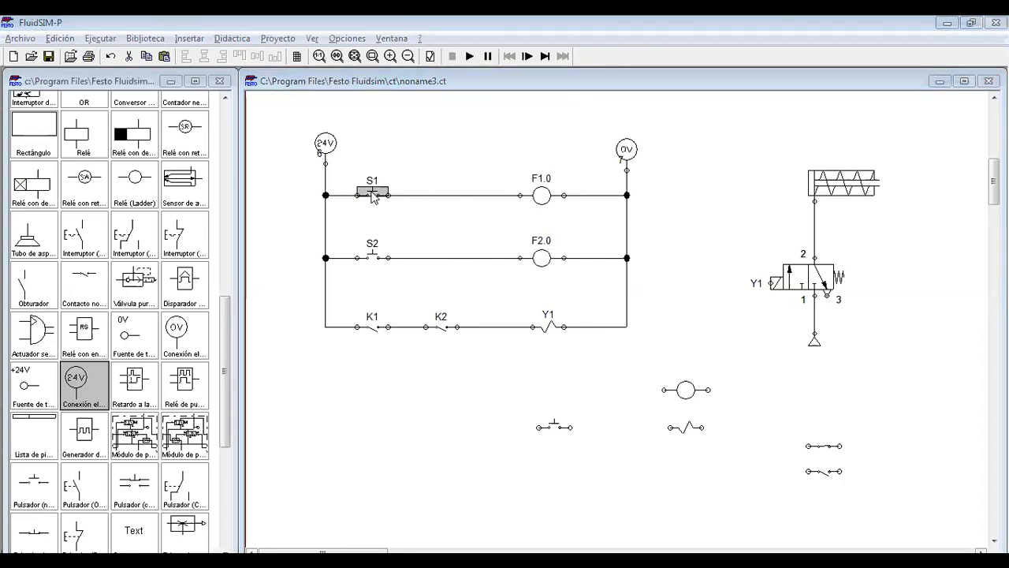
pyautogui.doubleClick(371, 194)
pyautogui.press('BackSpace')
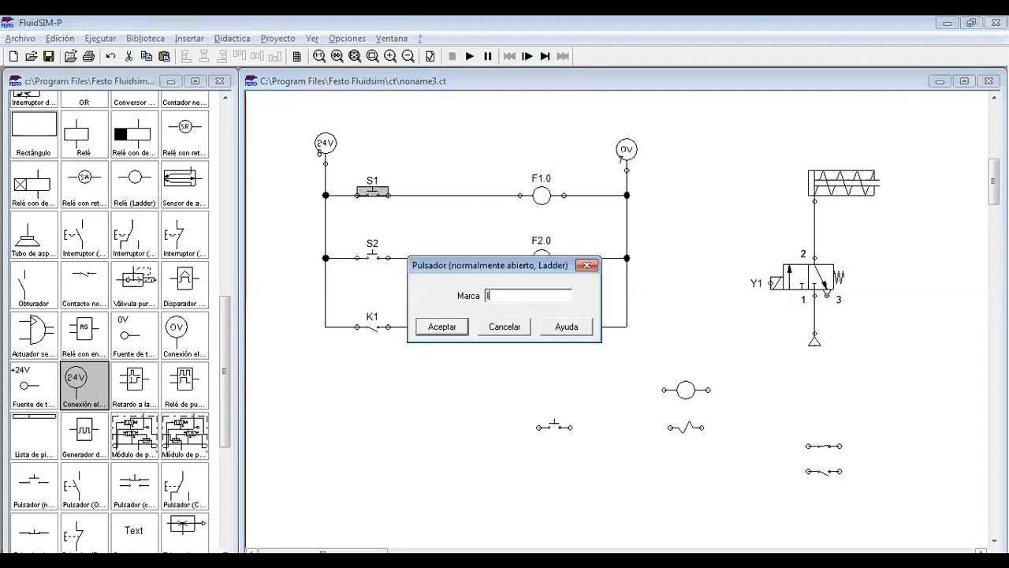
pyautogui.write('I0.')
pyautogui.press('Return')
pyautogui.doubleClick(373, 257)
pyautogui.write('I0')
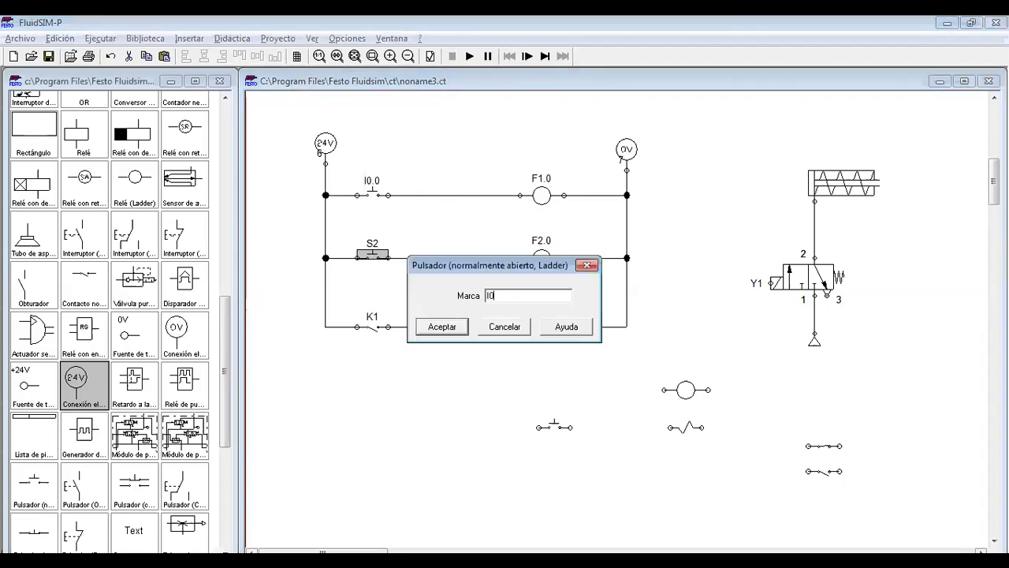
pyautogui.write('.1')
pyautogui.press('Return')
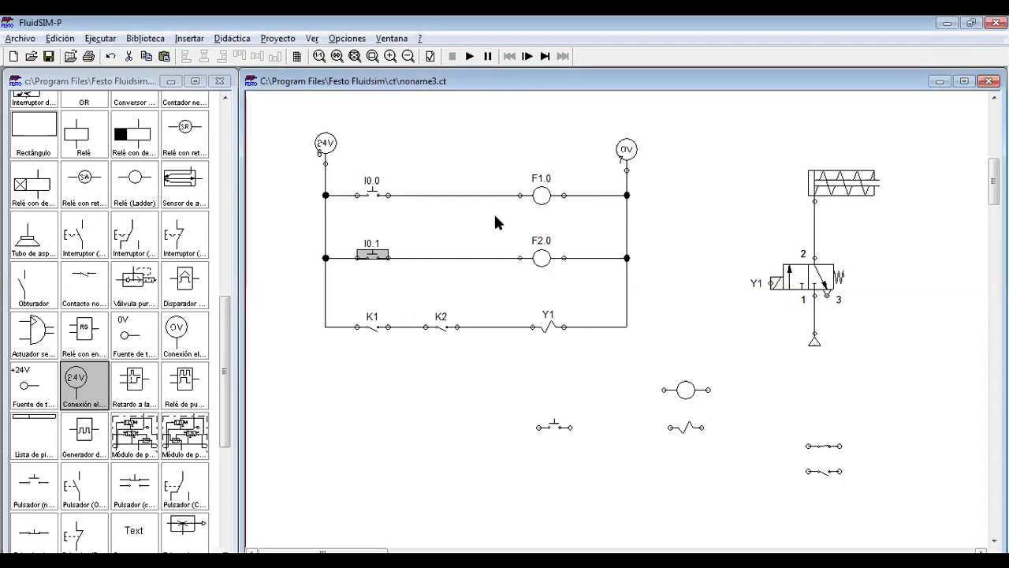
# Relabel the normally open contacts K1 and K2 on the third rung as F1.0 and F2.0
pyautogui.click(376, 331)
pyautogui.doubleClick(375, 330)
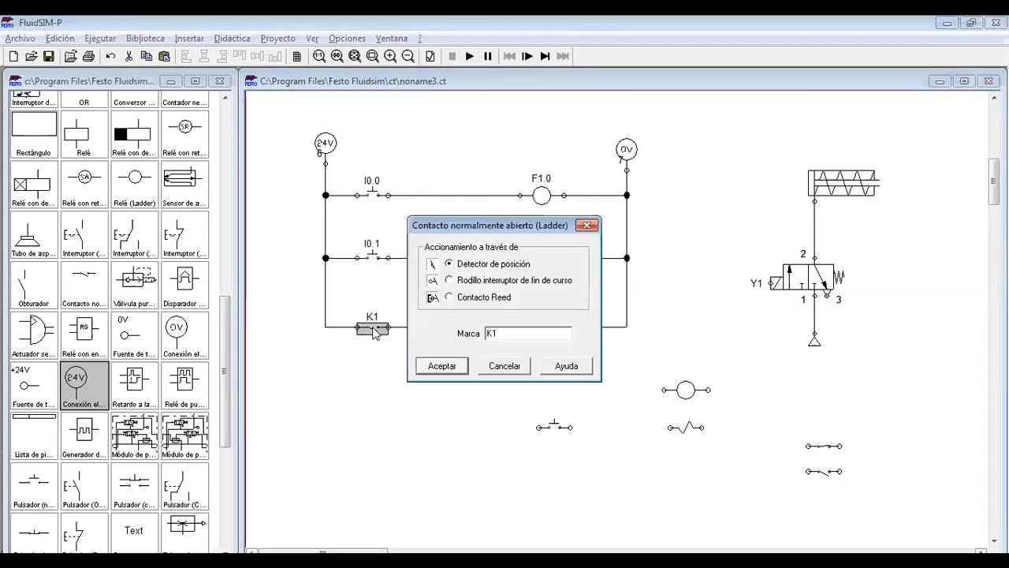
pyautogui.press('Tab')
pyautogui.write('F')
pyautogui.press('Return')
pyautogui.click(443, 330)
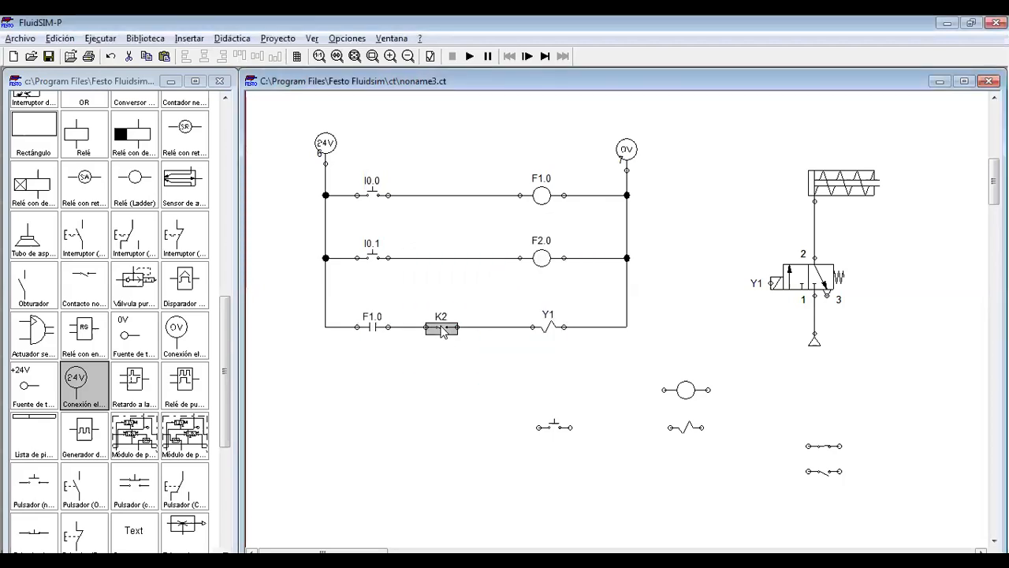
pyautogui.doubleClick(443, 330)
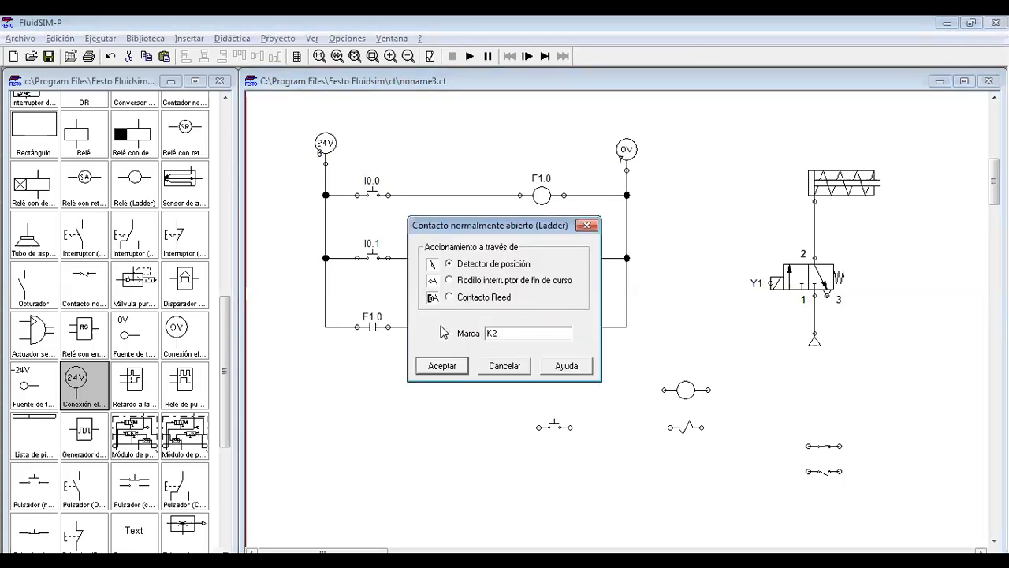
pyautogui.press('Tab')
pyautogui.write('F')
pyautogui.press('Return')
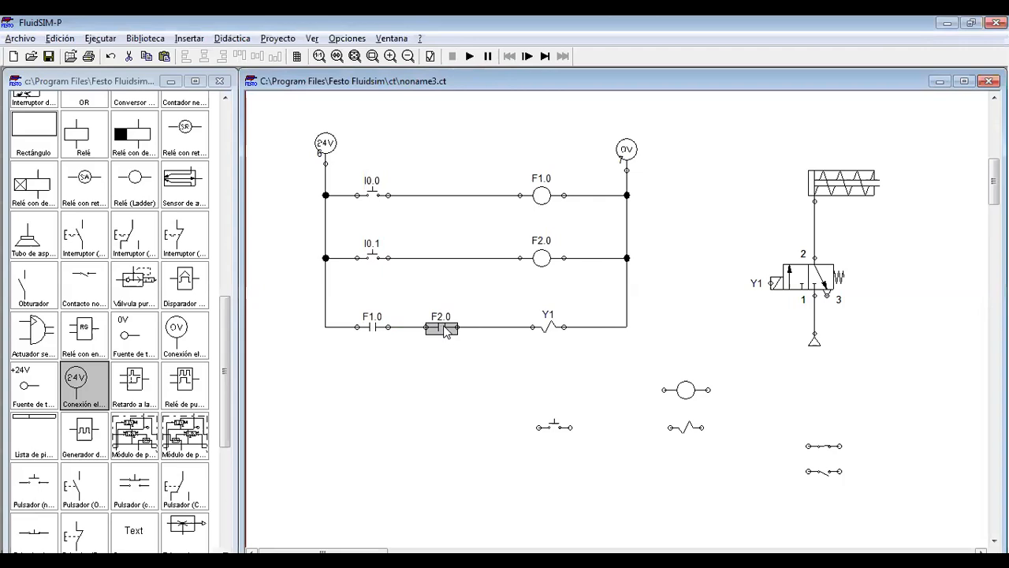
# Relabel the solenoid coil on the third rung and the matching valve solenoid connection from Y1 to O0.0
pyautogui.click(550, 327)
pyautogui.doubleClick(550, 328)
pyautogui.click(533, 295)
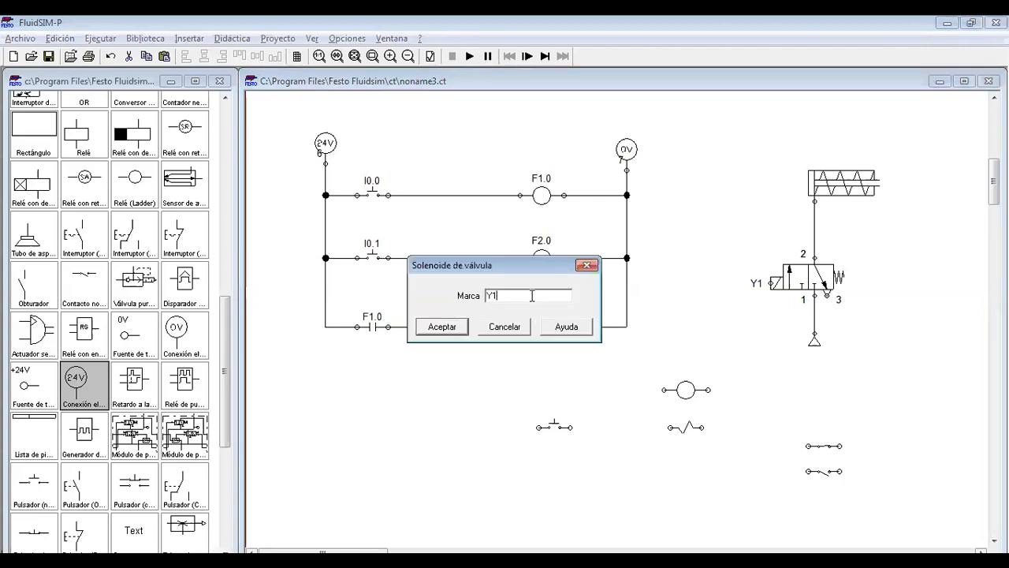
pyautogui.write('0')
pyautogui.press('Return')
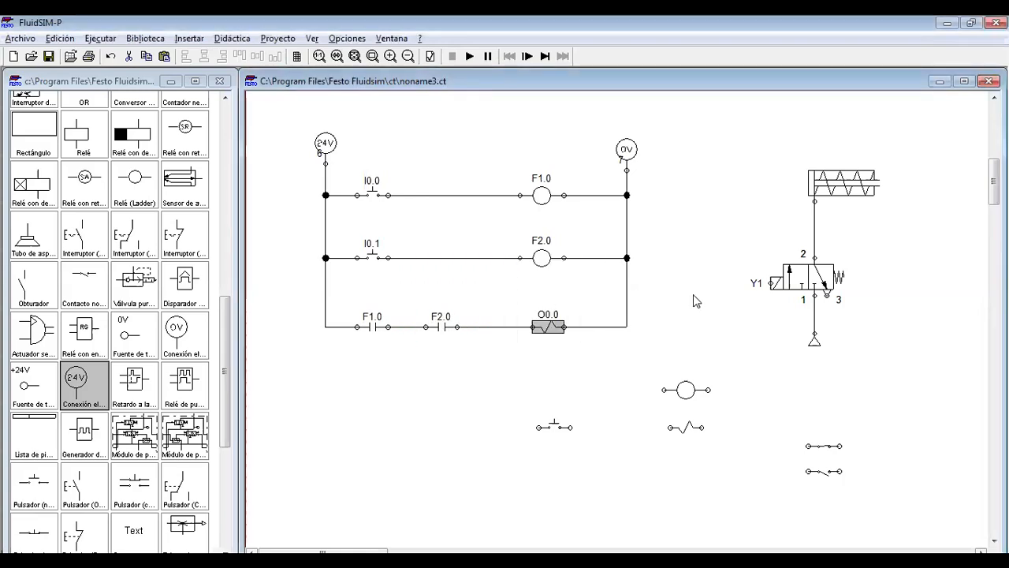
pyautogui.doubleClick(768, 283)
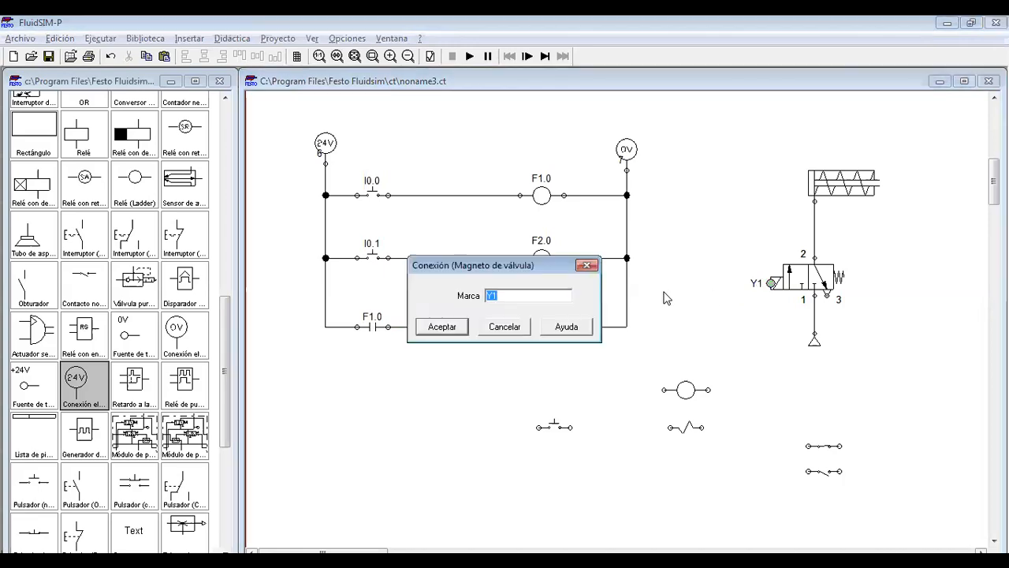
pyautogui.write('0')
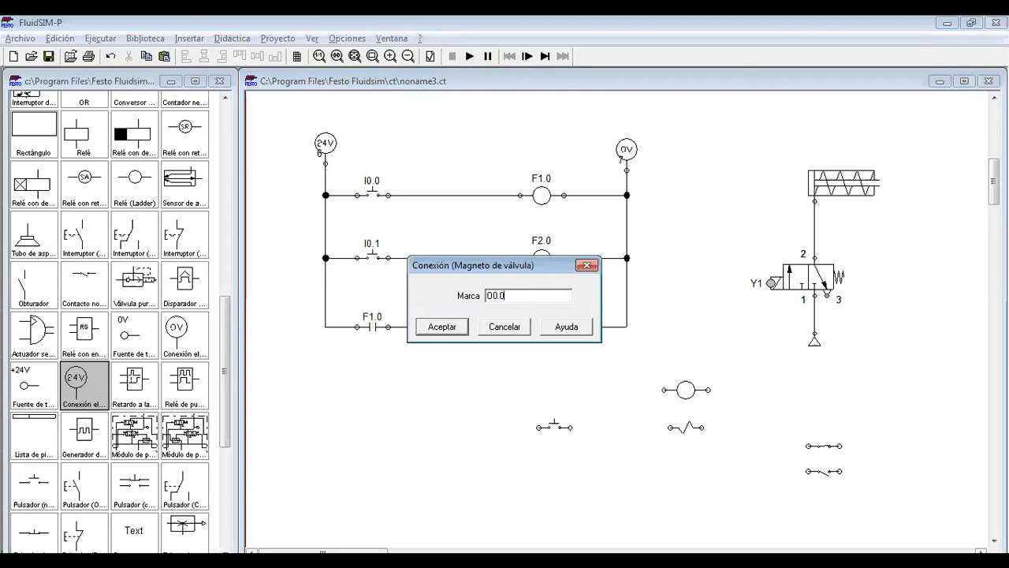
pyautogui.press('Return')
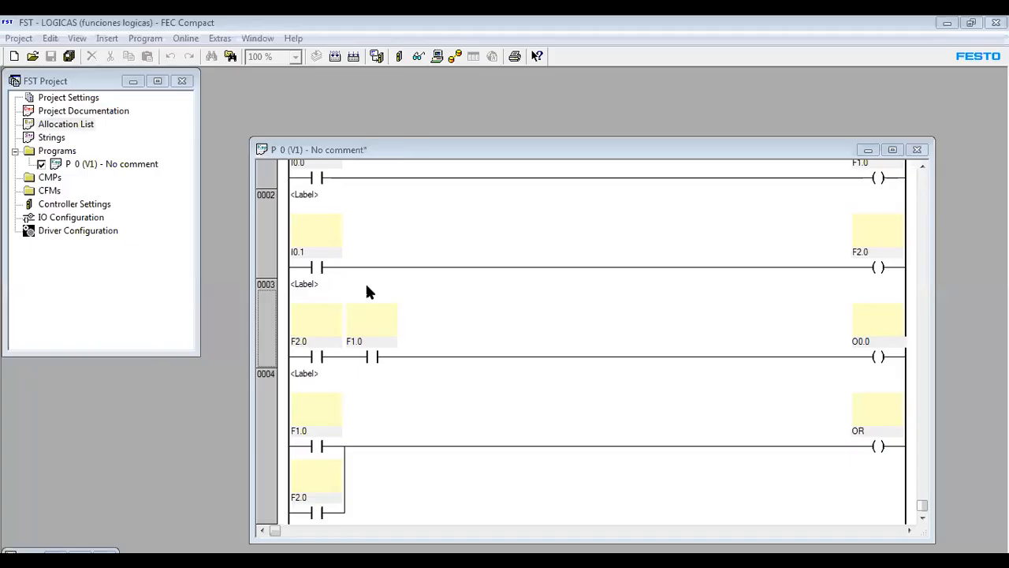
# Move the ladder program window slightly upward in FST to view its rungs
pyautogui.moveTo(577, 149); pyautogui.dragTo(578, 113)
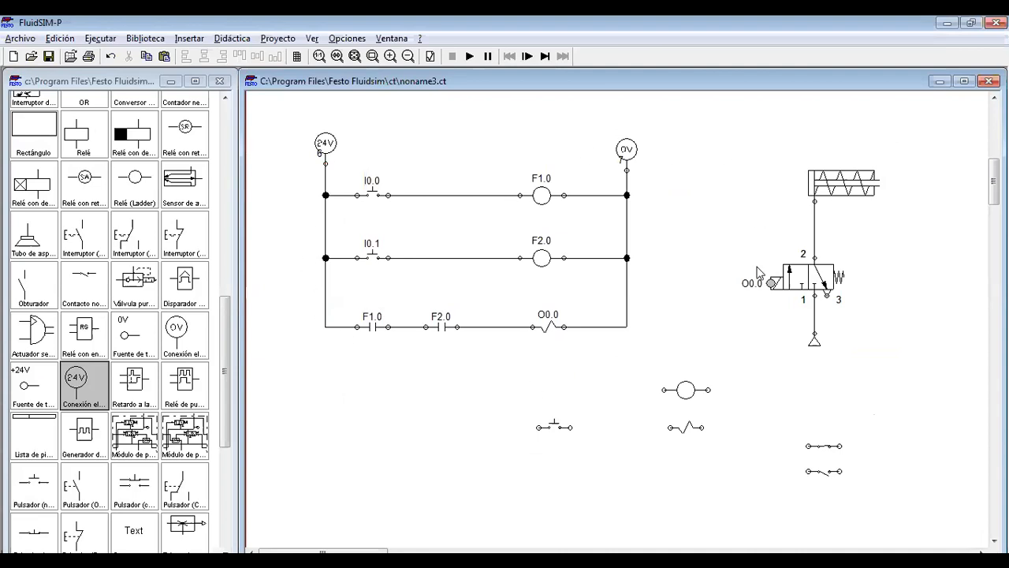
# Simulate the FluidSIM circuit, test the AND function by actuating pushbuttons I0.0 and I0.1 singly and together, and stop the simulation
pyautogui.click(471, 58)
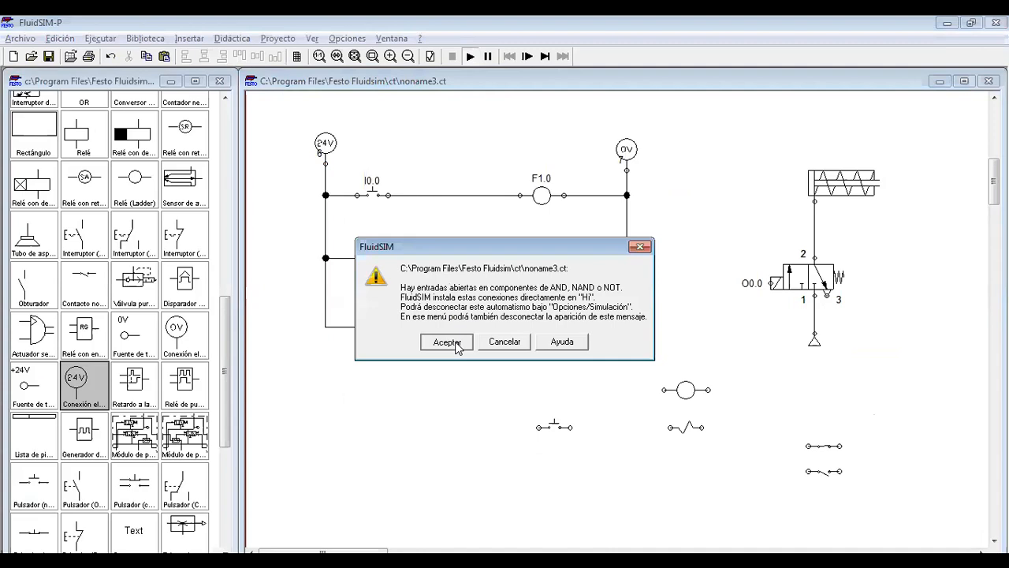
pyautogui.click(456, 346)
pyautogui.click(447, 333)
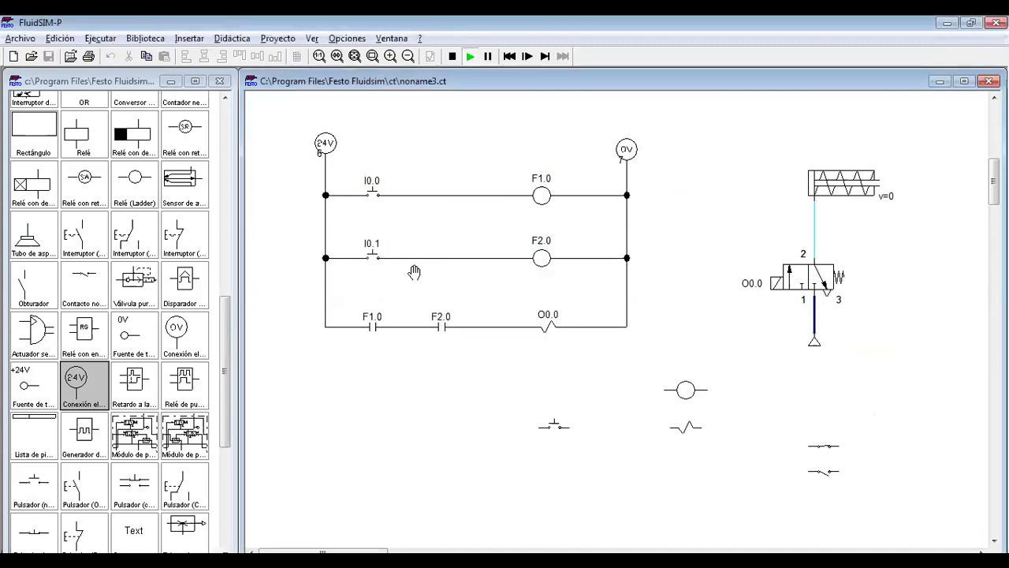
pyautogui.click(379, 182)
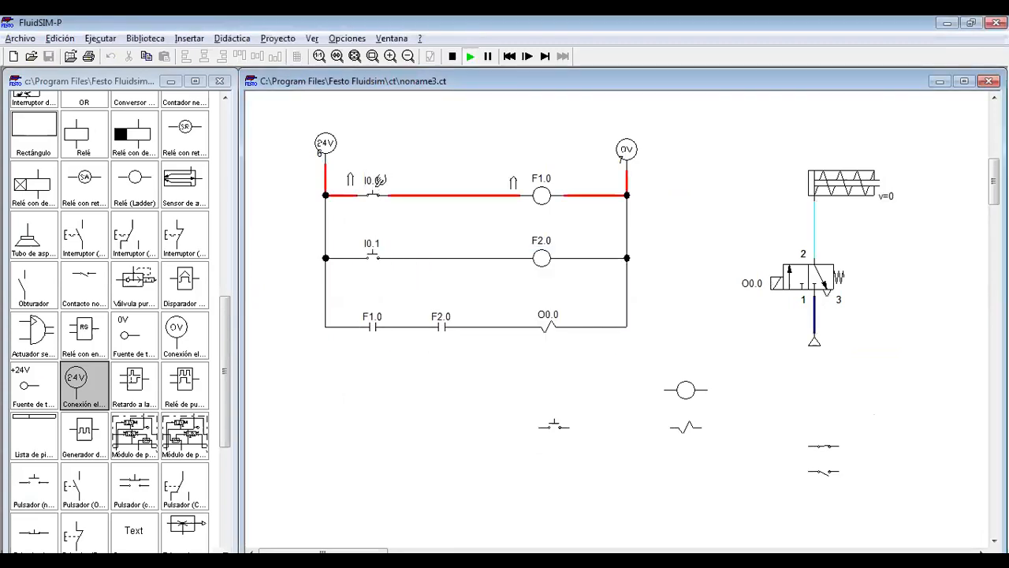
pyautogui.click(378, 246)
pyautogui.click(378, 246)
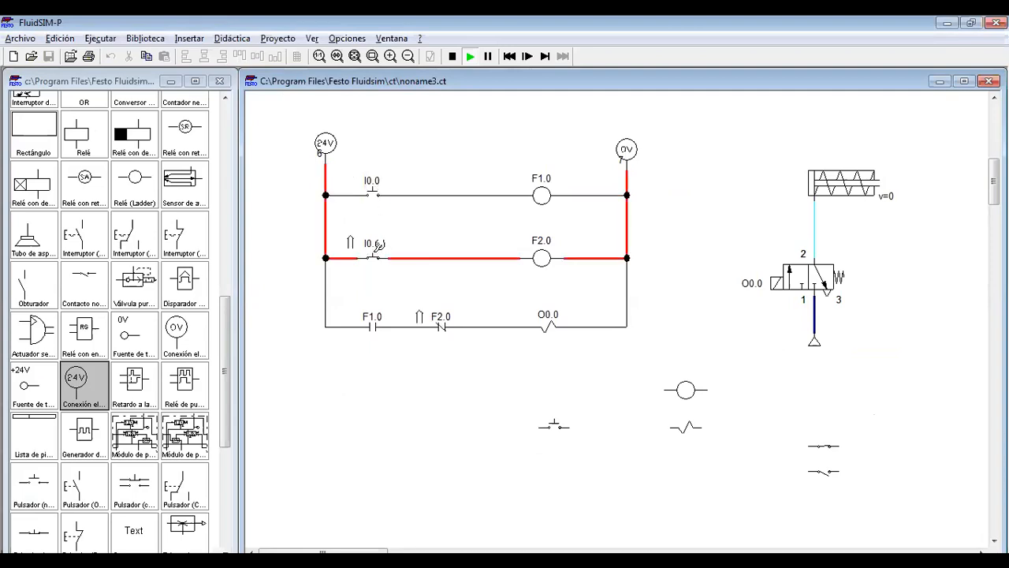
pyautogui.click(379, 182)
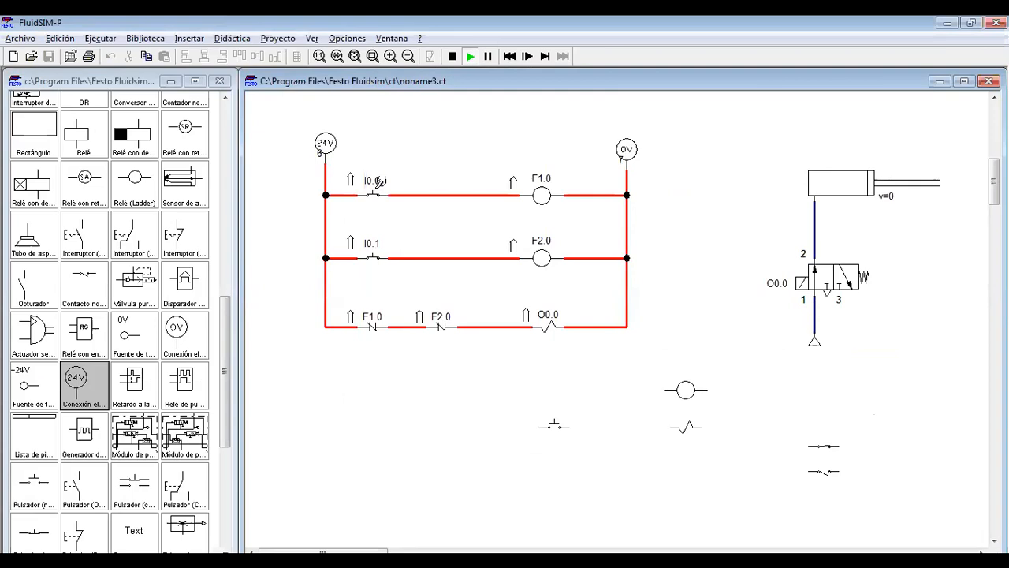
pyautogui.click(378, 184)
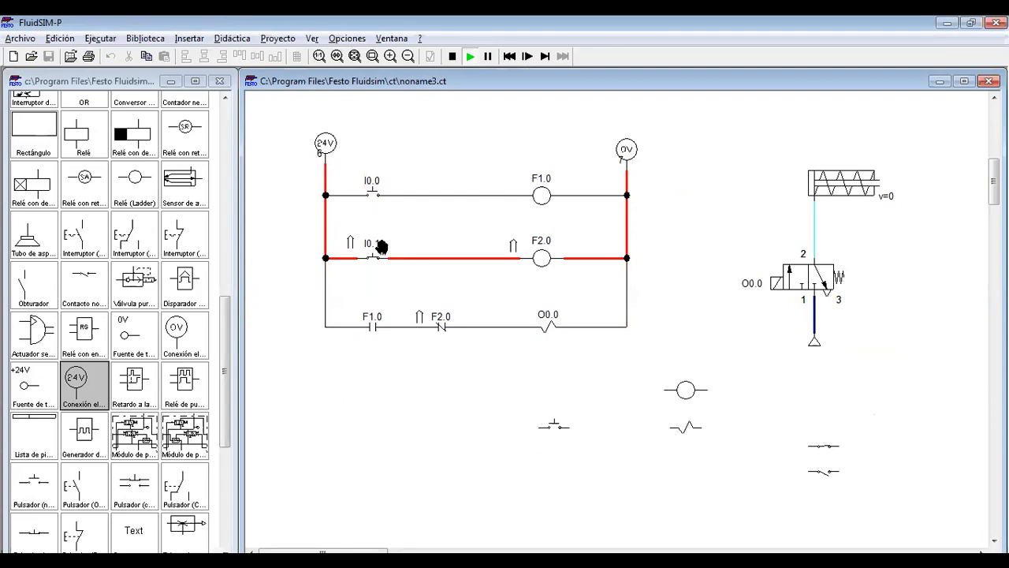
pyautogui.click(379, 183)
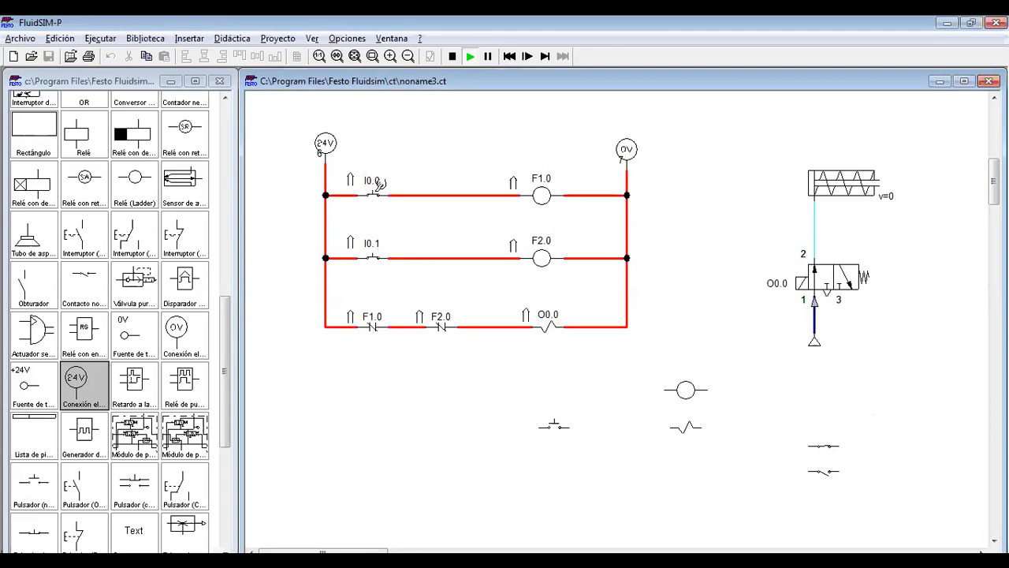
pyautogui.click(380, 249)
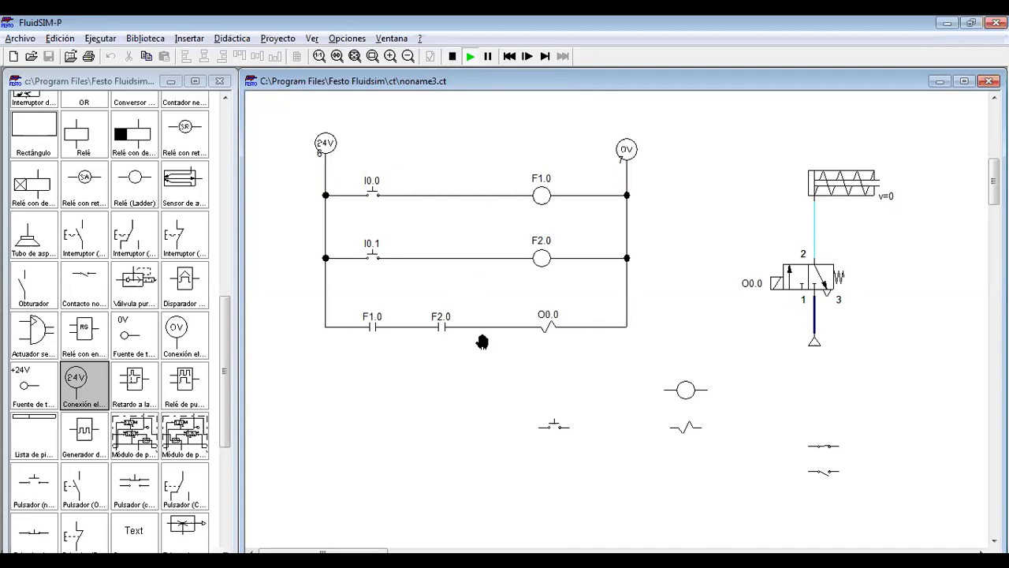
pyautogui.click(452, 57)
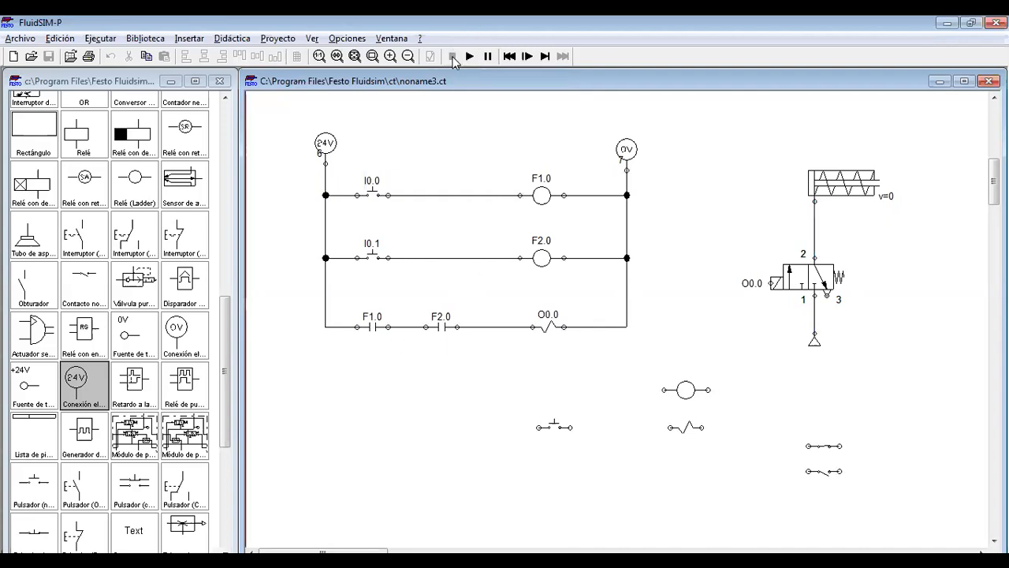
# Rewire the third rung so that contact F2.0 sits below F1.0 and both feed the solenoid O0.0 in parallel
pyautogui.click(404, 327)
pyautogui.press('Delete')
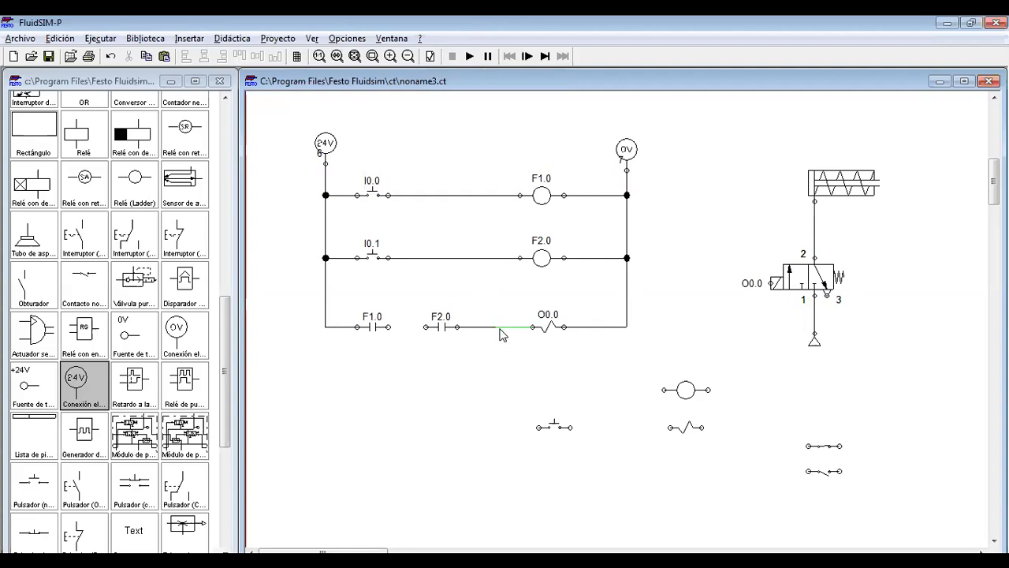
pyautogui.moveTo(435, 328); pyautogui.dragTo(366, 372)
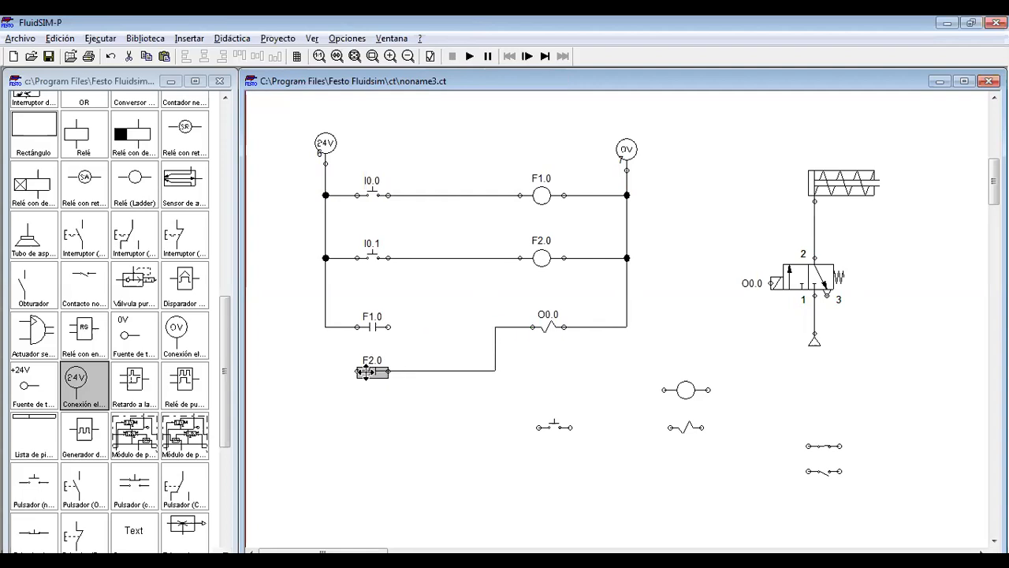
pyautogui.moveTo(494, 347); pyautogui.dragTo(424, 349)
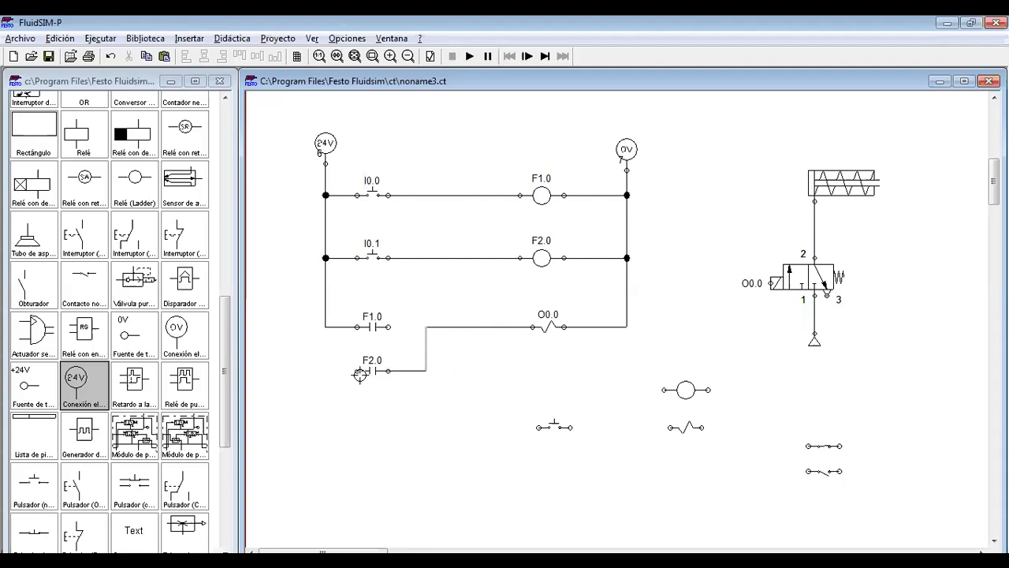
pyautogui.moveTo(358, 371); pyautogui.dragTo(325, 327)
pyautogui.moveTo(389, 327); pyautogui.dragTo(426, 327)
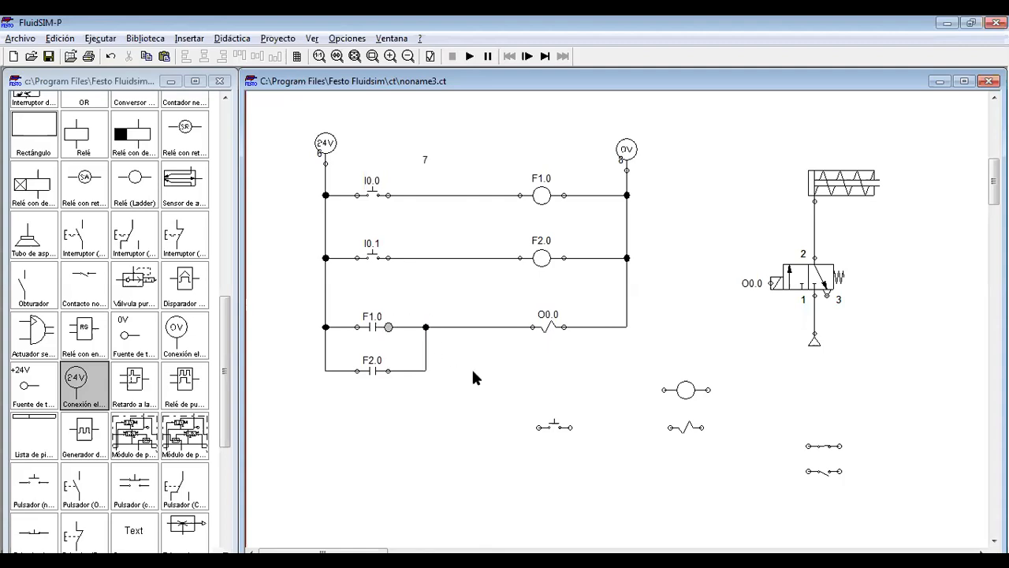
# Relabel the solenoid coil on the third rung and the matching valve solenoid connection to O0.1
pyautogui.click(556, 320)
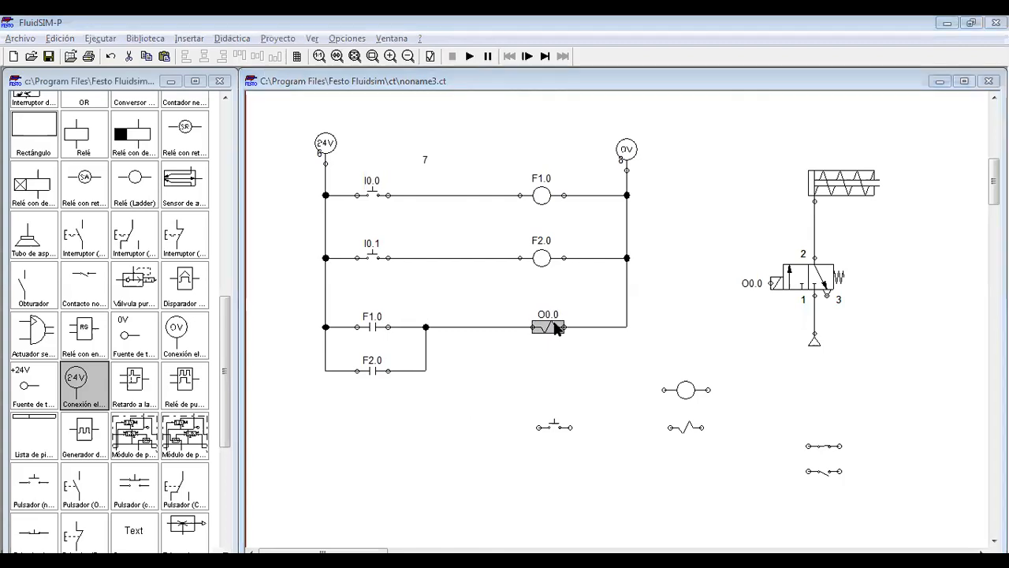
pyautogui.doubleClick(556, 320)
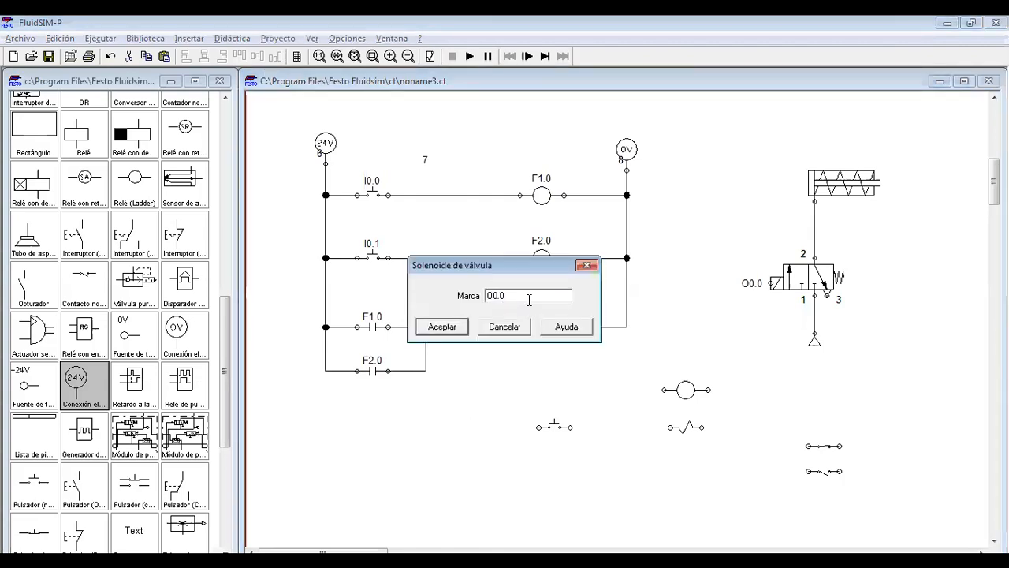
pyautogui.write('1')
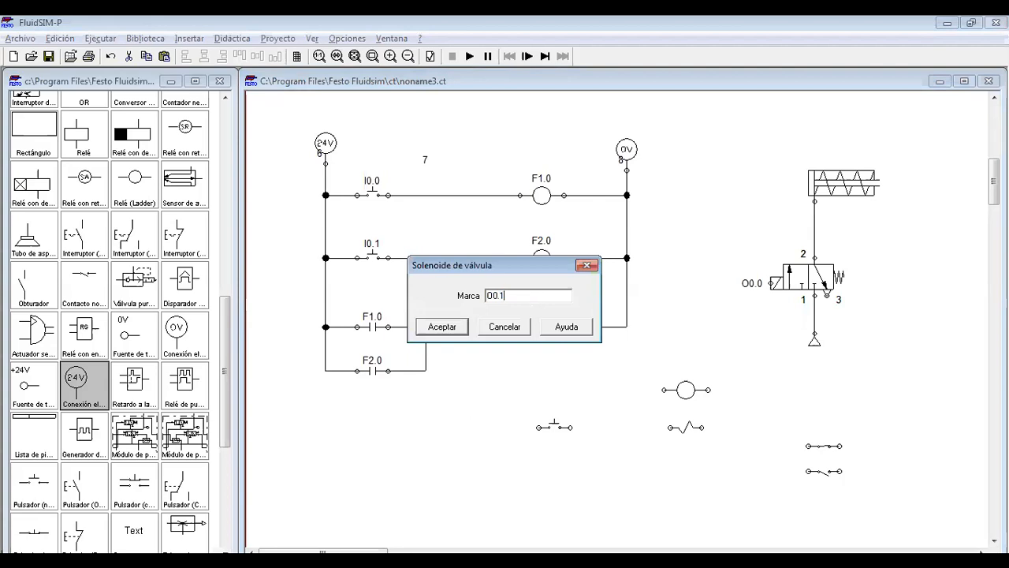
pyautogui.click(431, 333)
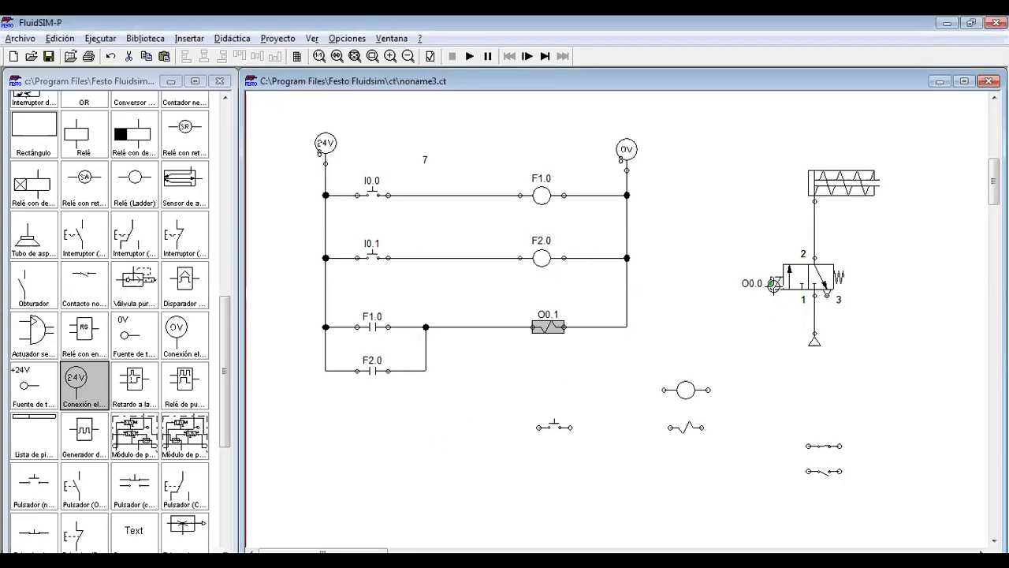
pyautogui.click(773, 284)
pyautogui.doubleClick(773, 284)
pyautogui.click(528, 296)
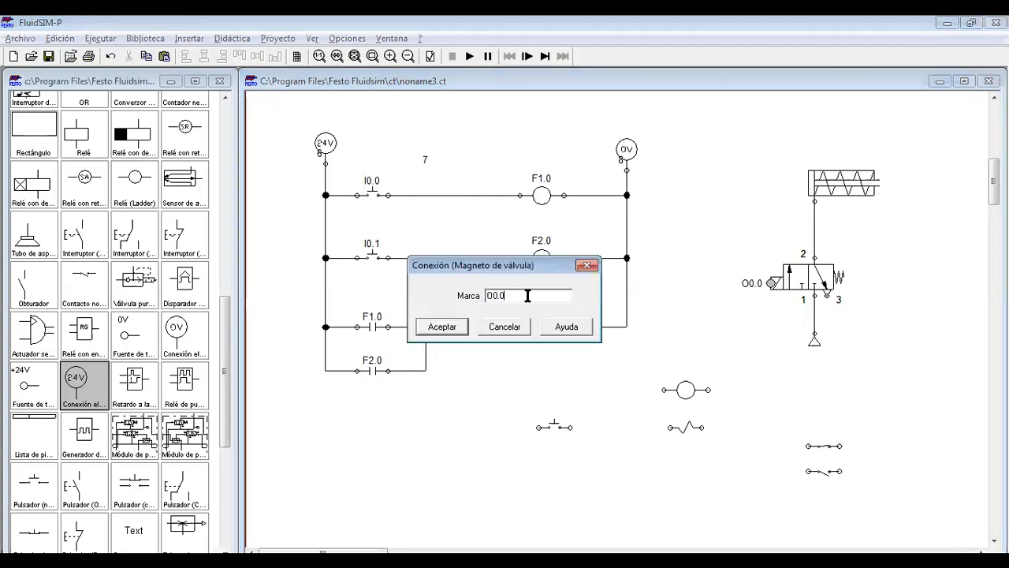
pyautogui.press('Return')
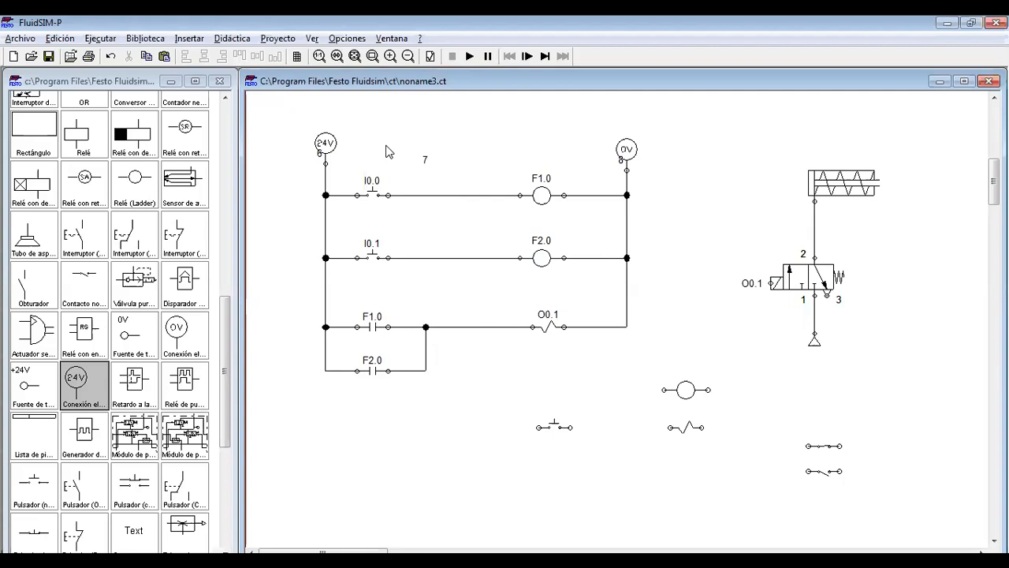
# Simulate the circuit, accept the open-inputs notice, and test the OR function by actuating pushbuttons I0.0 and I0.1 in turn
pyautogui.click(470, 58)
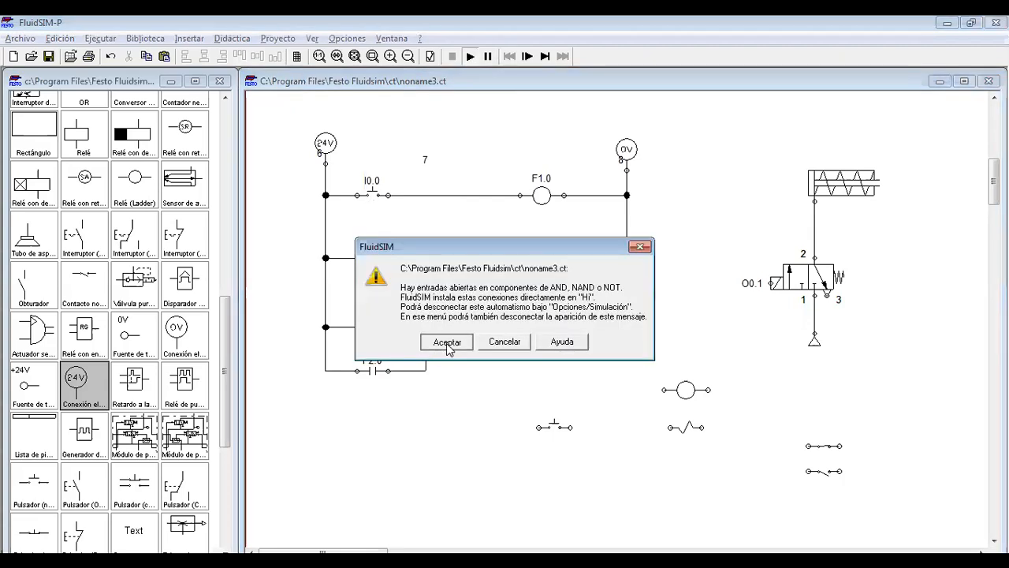
pyautogui.click(447, 344)
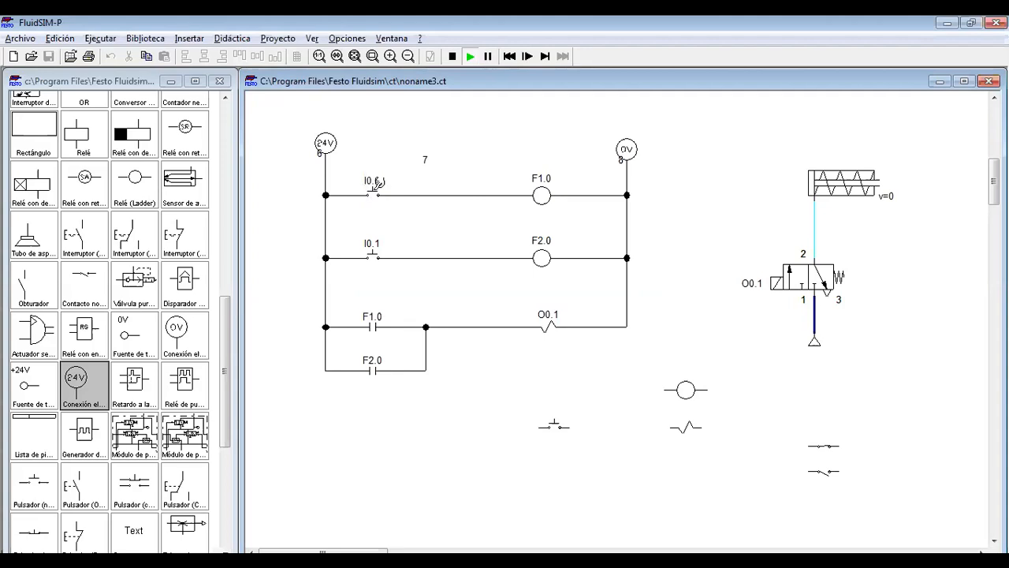
pyautogui.click(376, 184)
pyautogui.click(373, 188)
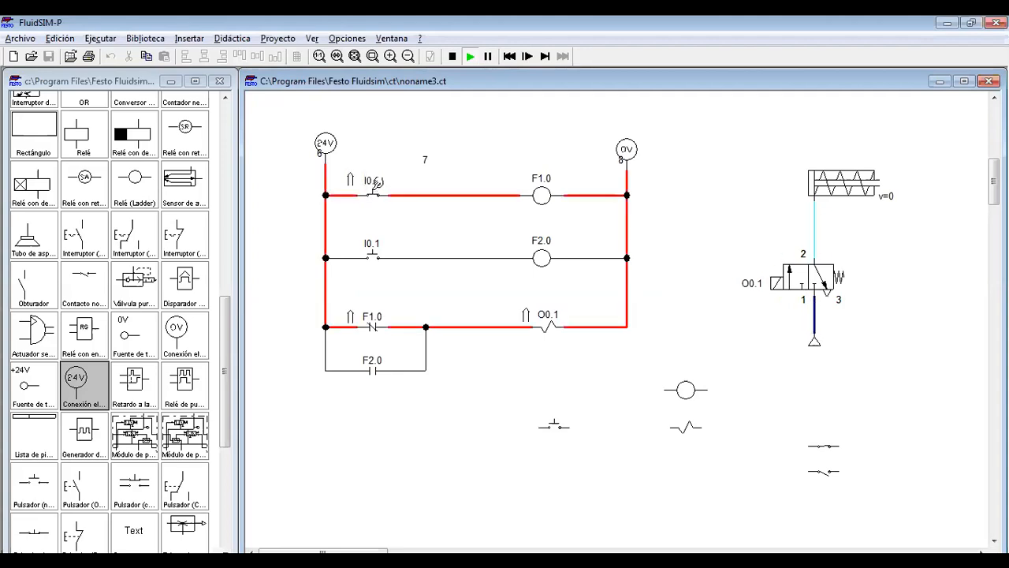
pyautogui.click(376, 246)
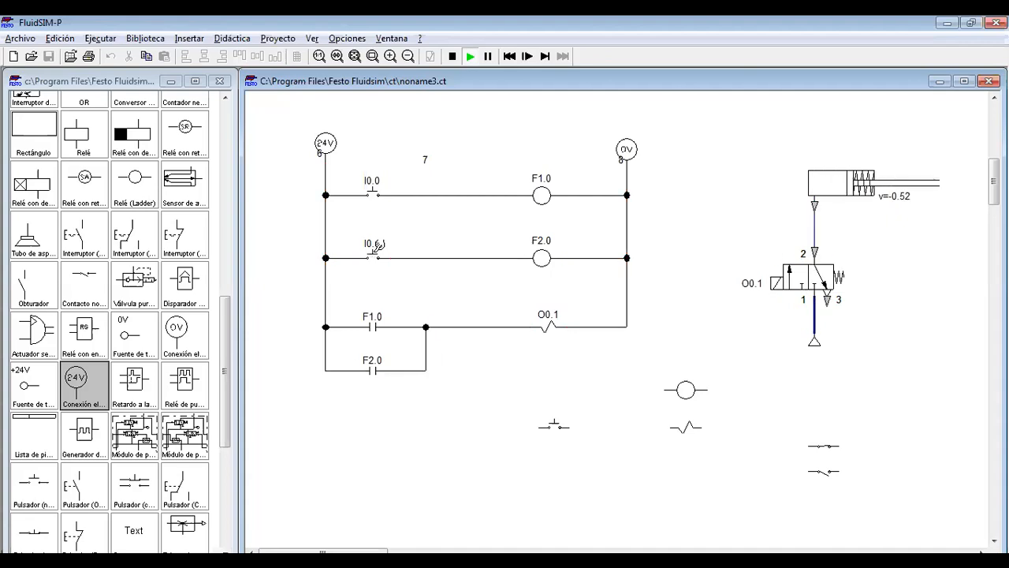
pyautogui.click(376, 246)
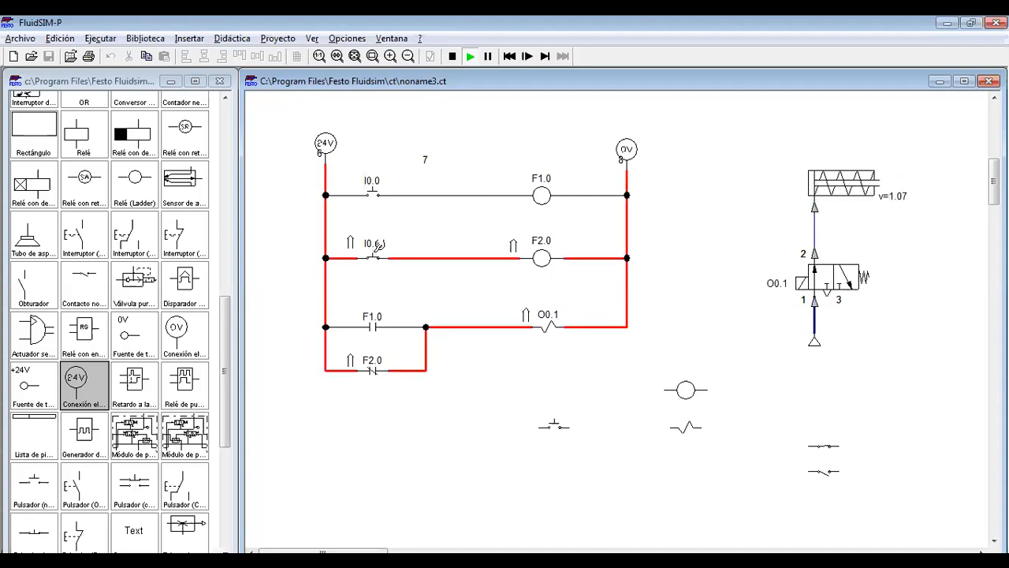
pyautogui.click(377, 185)
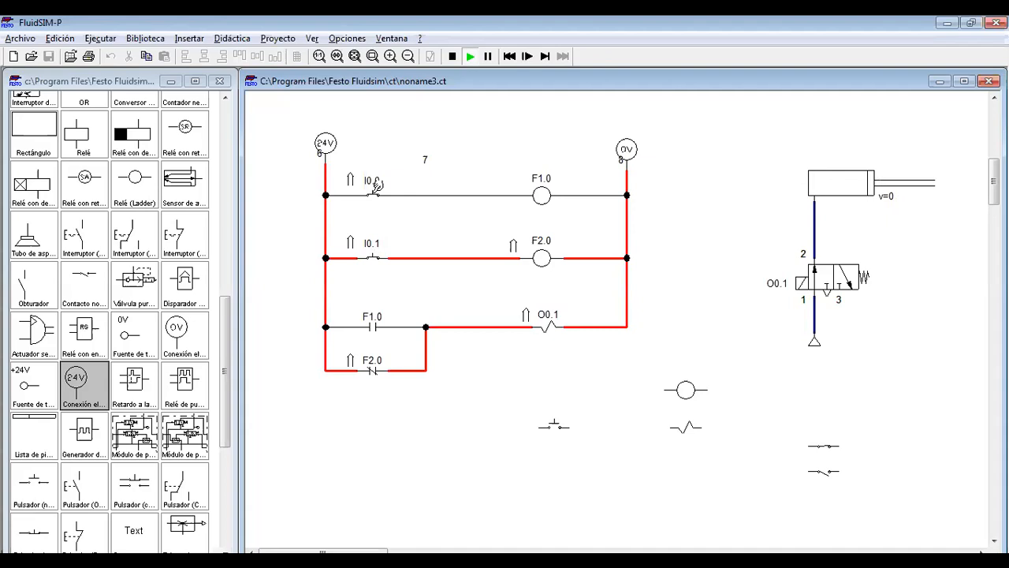
pyautogui.click(378, 246)
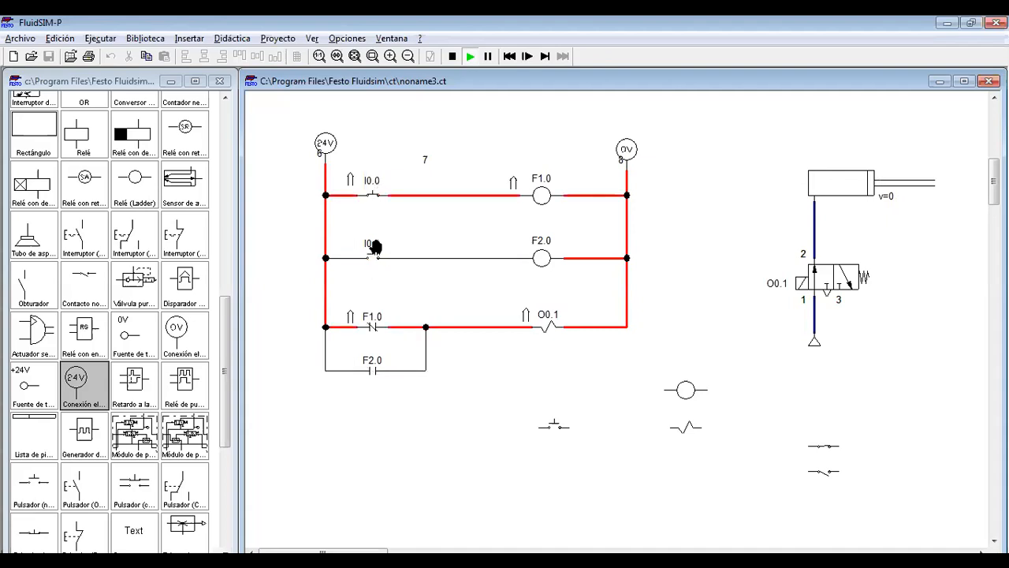
pyautogui.click(379, 188)
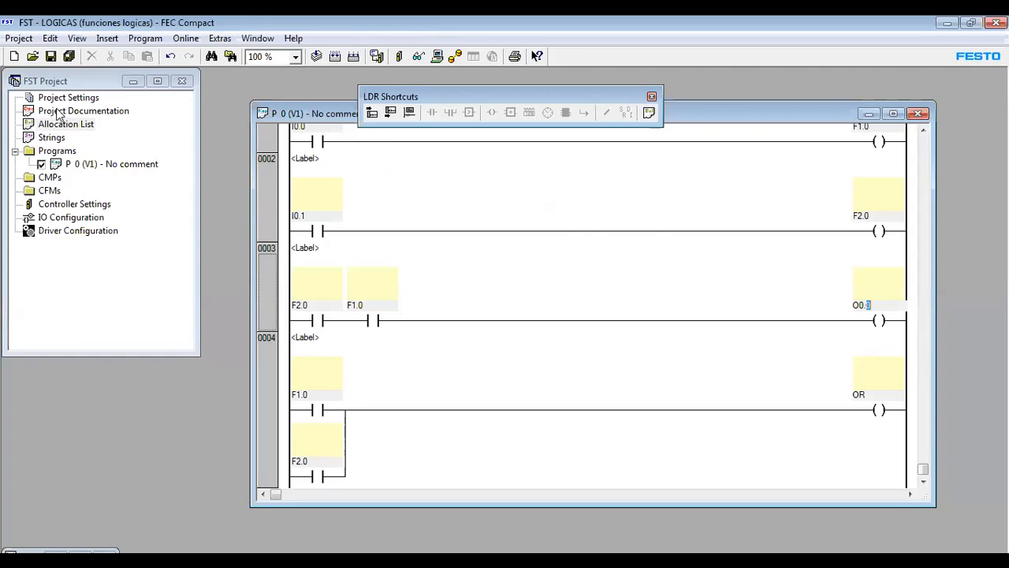
# In FST, add absolute operand O0.2 with symbol NAND to the allocation list and return to the ladder program
pyautogui.doubleClick(84, 125)
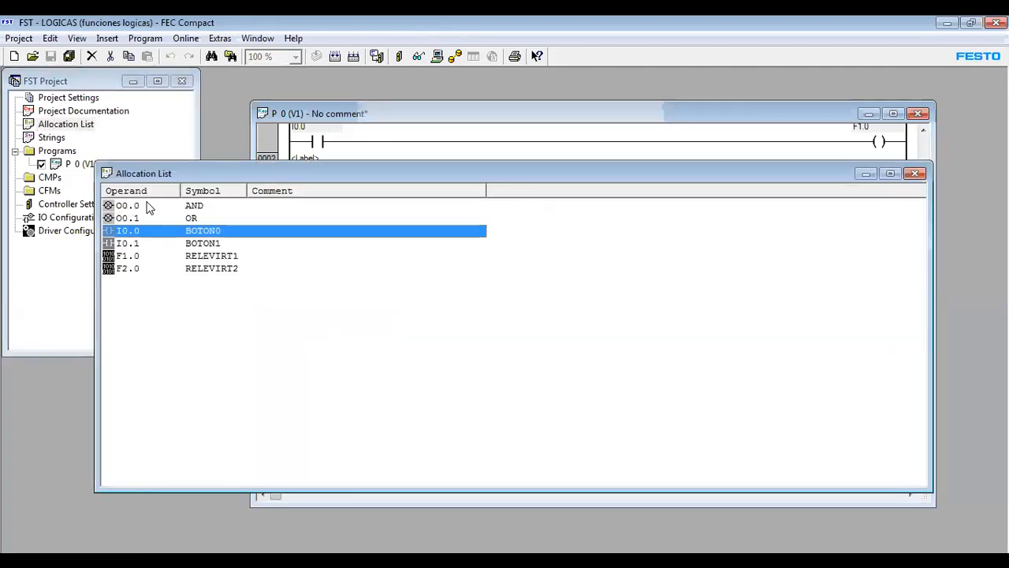
pyautogui.doubleClick(184, 334)
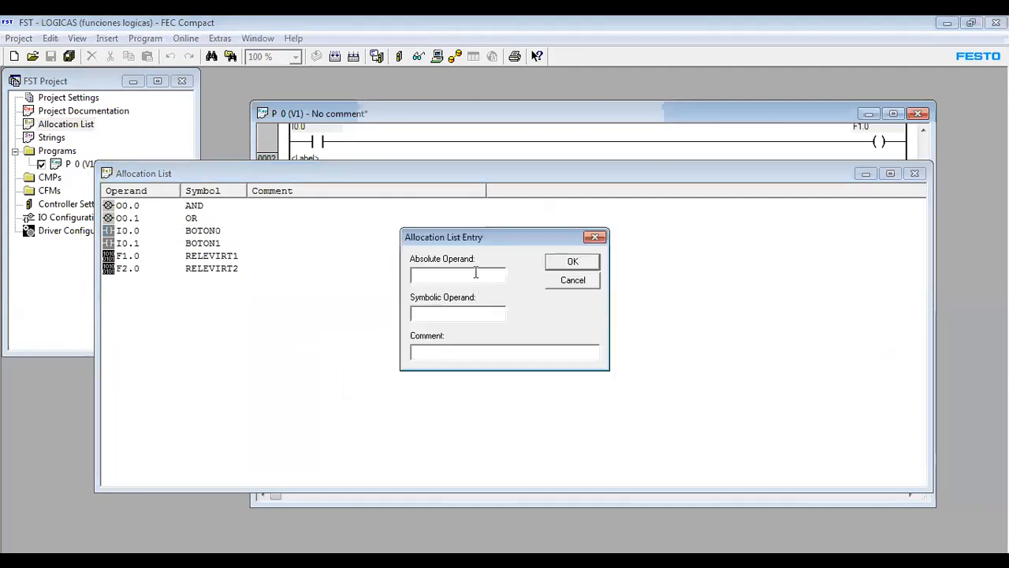
pyautogui.write('O0.2')
pyautogui.click(457, 314)
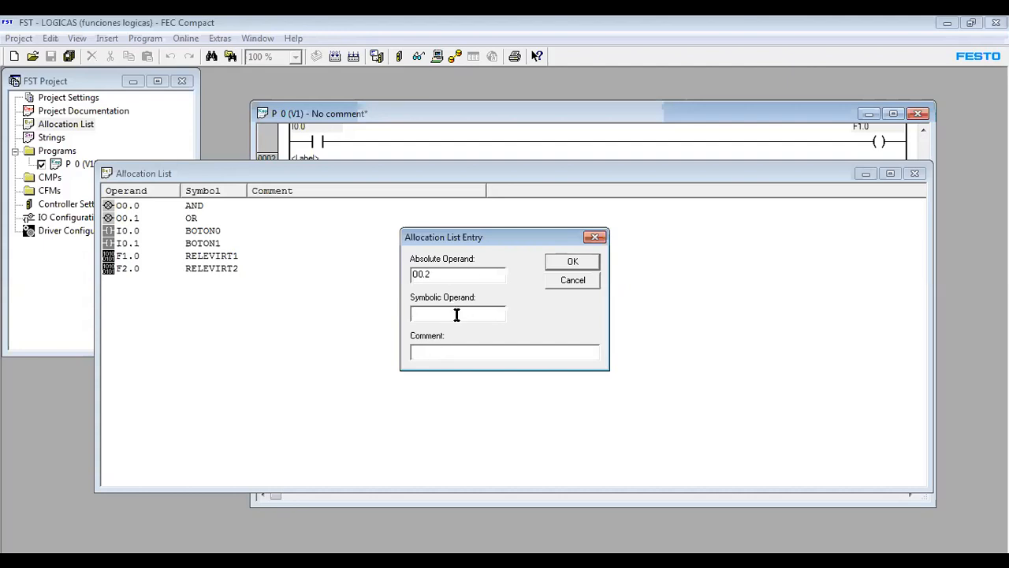
pyautogui.write('NAND')
pyautogui.press('Return')
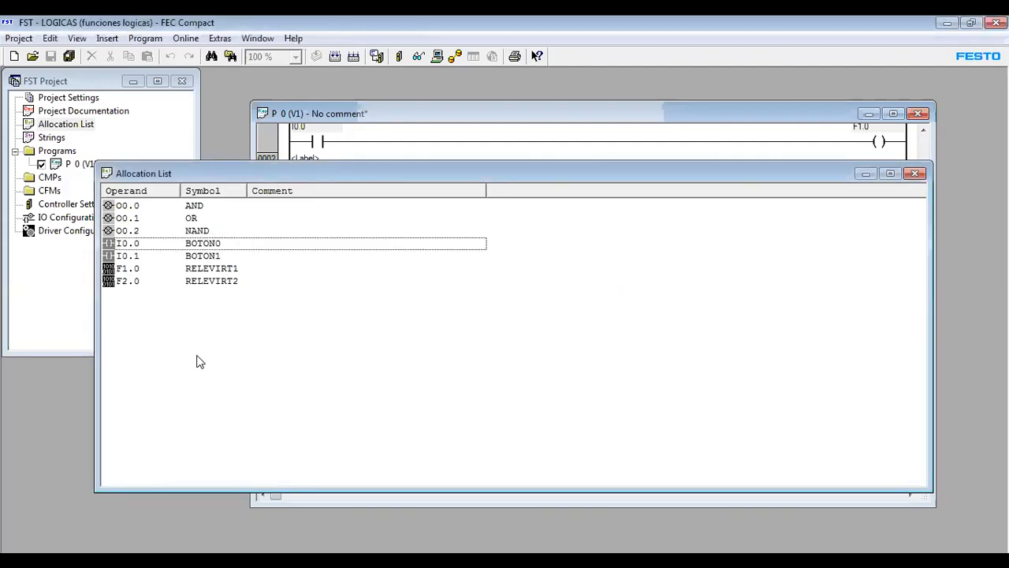
pyautogui.click(730, 115)
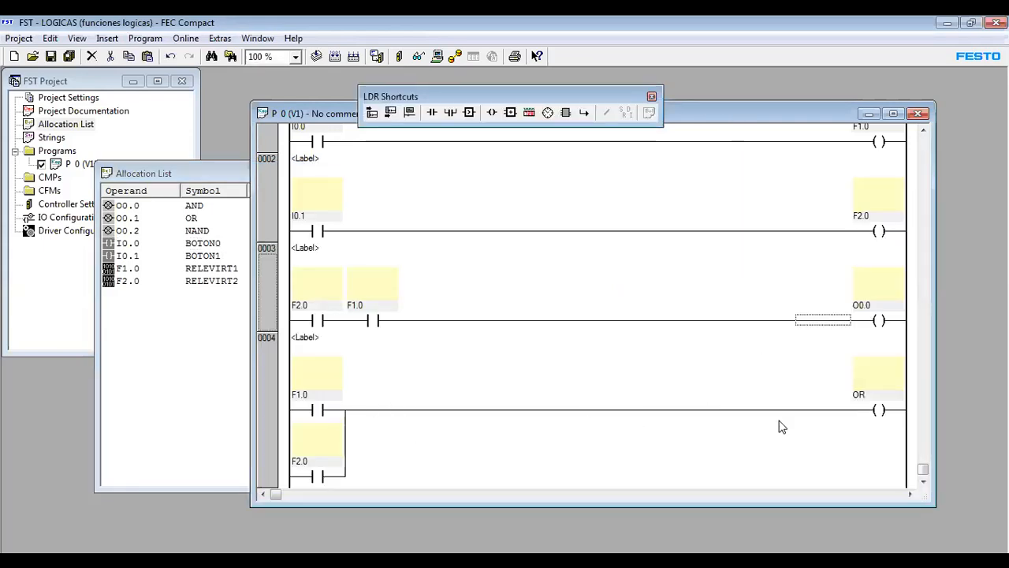
pyautogui.click(390, 113)
pyautogui.scroll(-1, 523, 408)
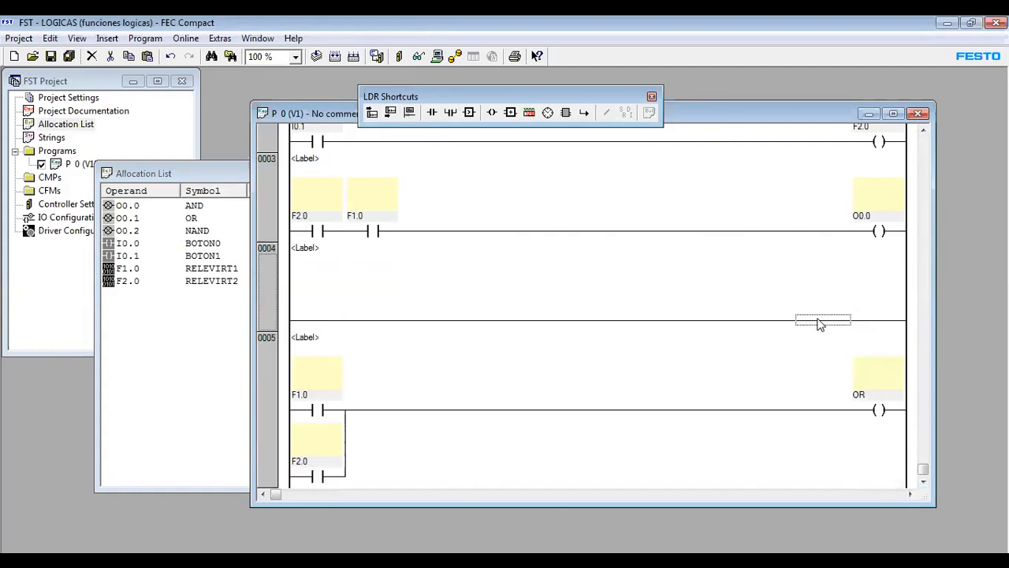
pyautogui.rightClick(684, 327)
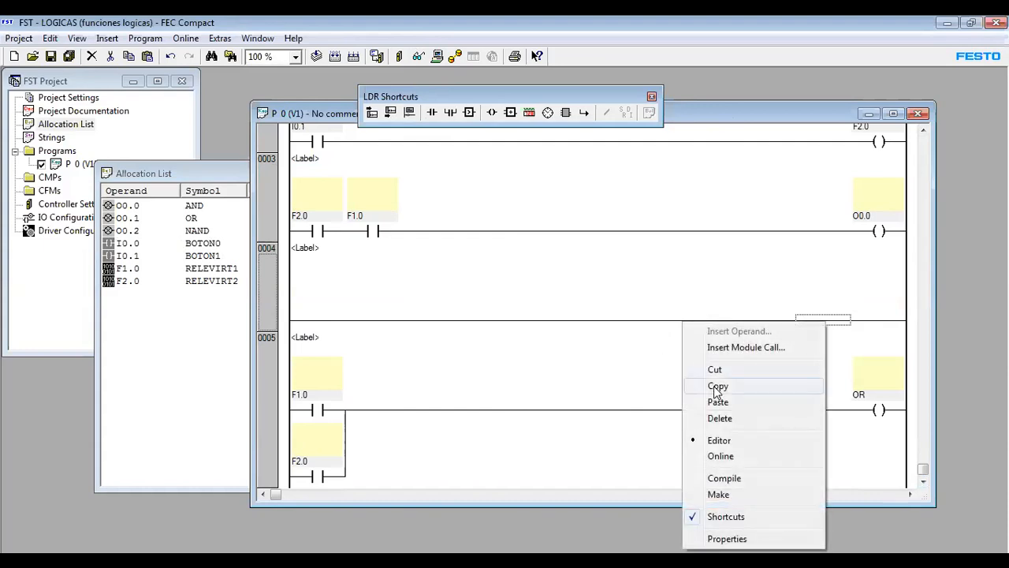
pyautogui.click(720, 418)
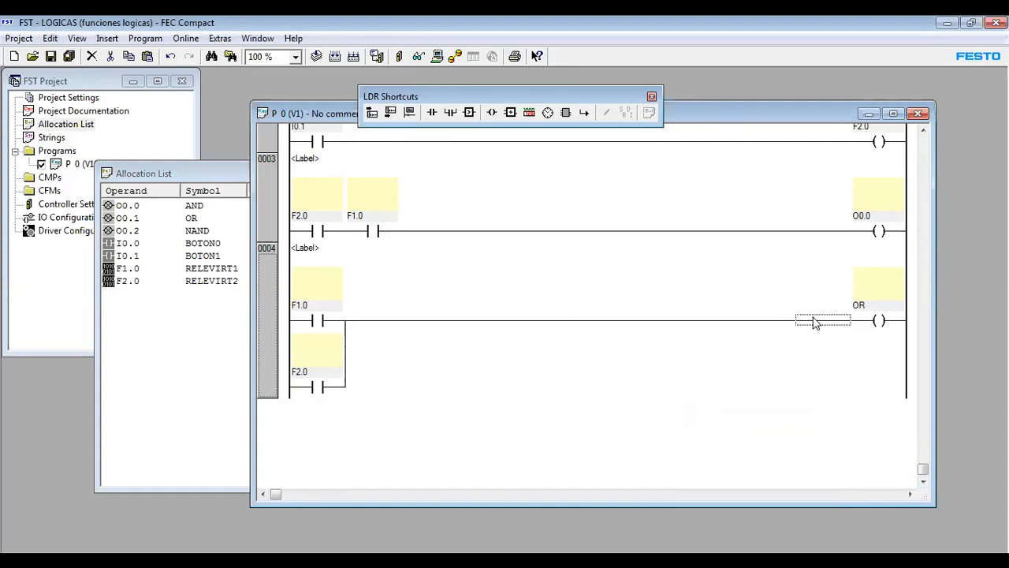
# Insert a new rung after the OR rung and add an output coil with operand NAND to it
pyautogui.click(391, 113)
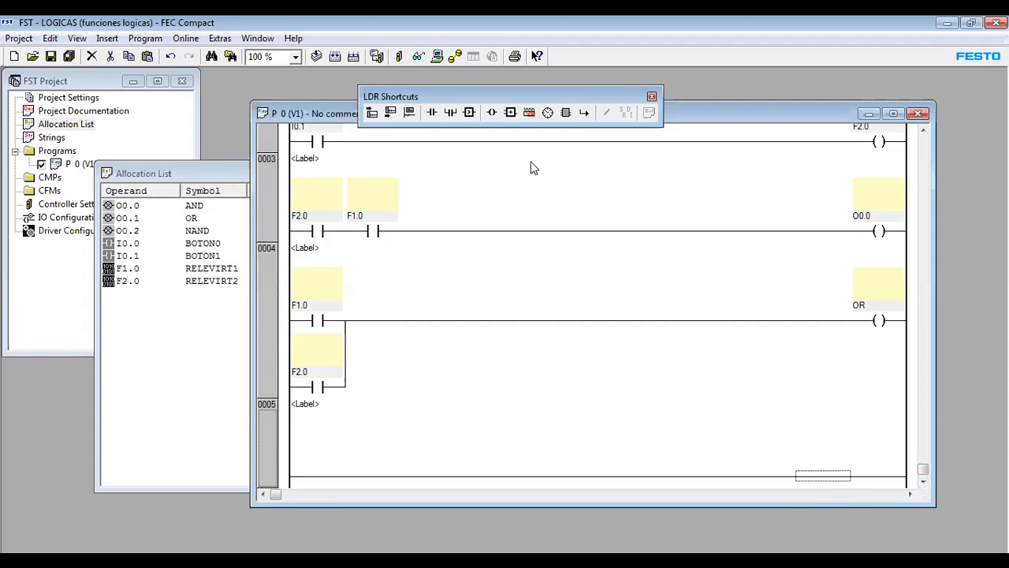
pyautogui.click(491, 112)
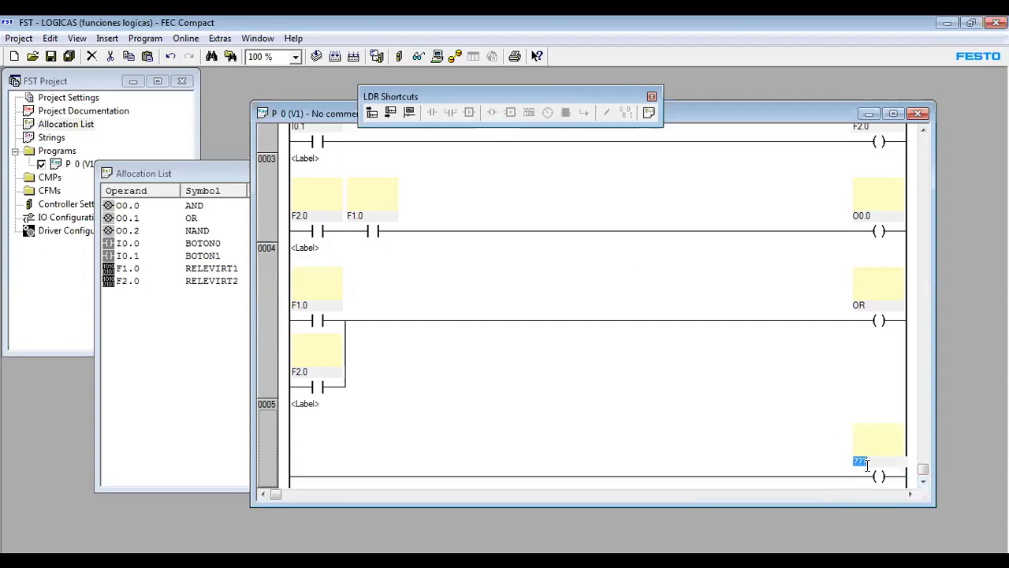
pyautogui.write('NAND')
pyautogui.press('Return')
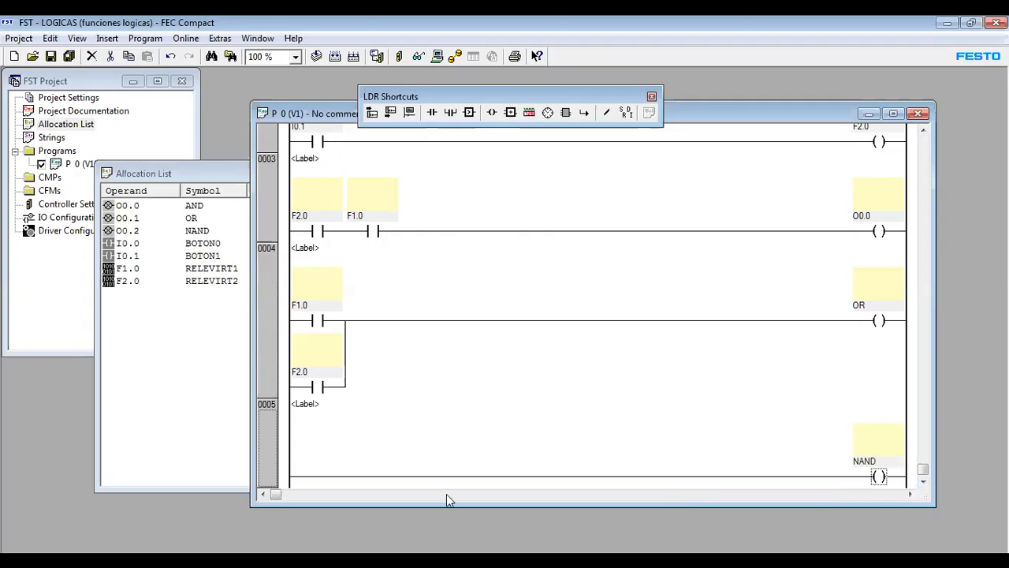
pyautogui.press('Left')
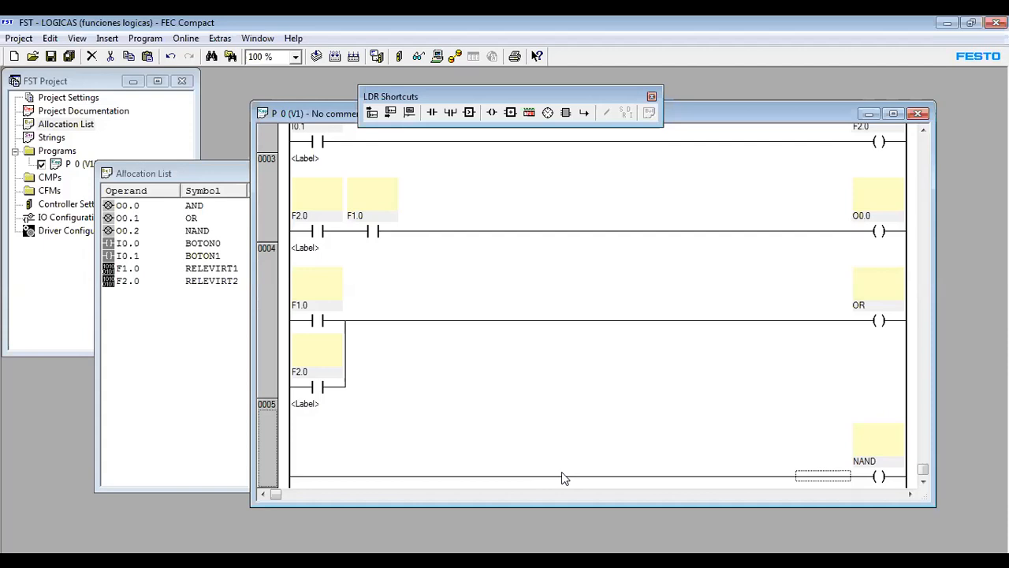
# Add two parallel contacts to the NAND rung and assign them operands F1.0 and F2.0
pyautogui.click(433, 112)
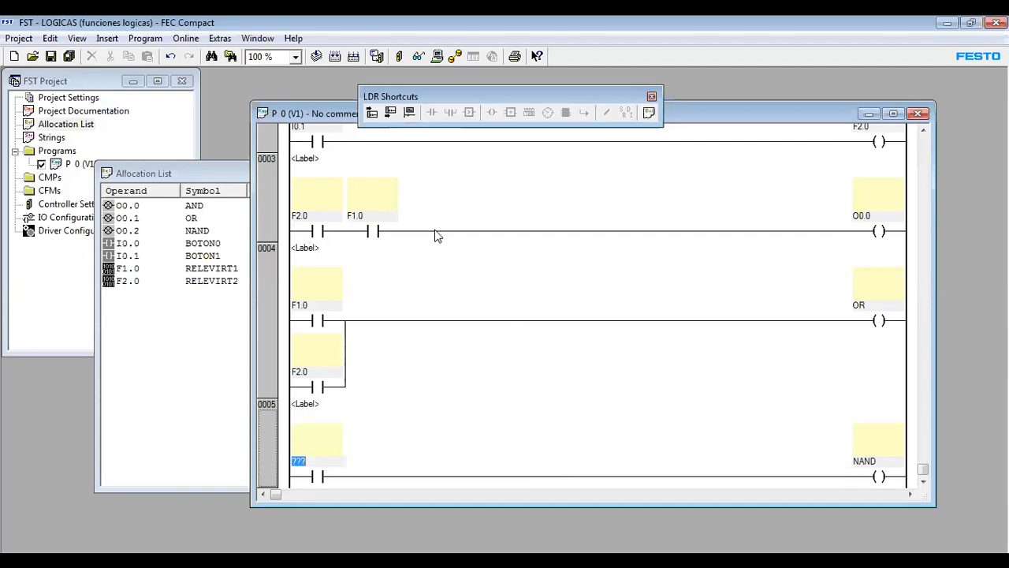
pyautogui.click(319, 477)
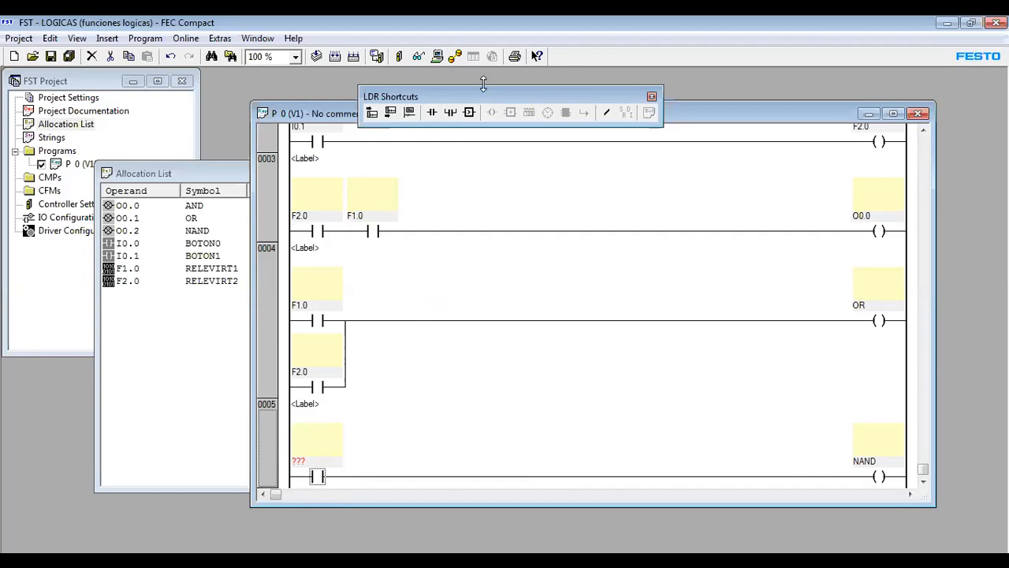
pyautogui.click(451, 114)
pyautogui.click(314, 415)
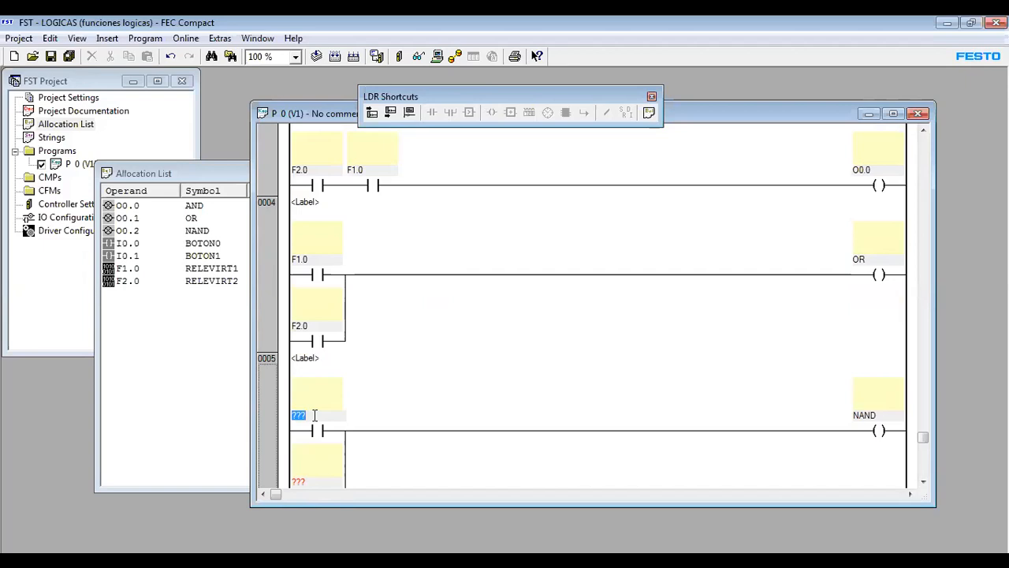
pyautogui.write('F1.0')
pyautogui.press('Return')
pyautogui.click(318, 477)
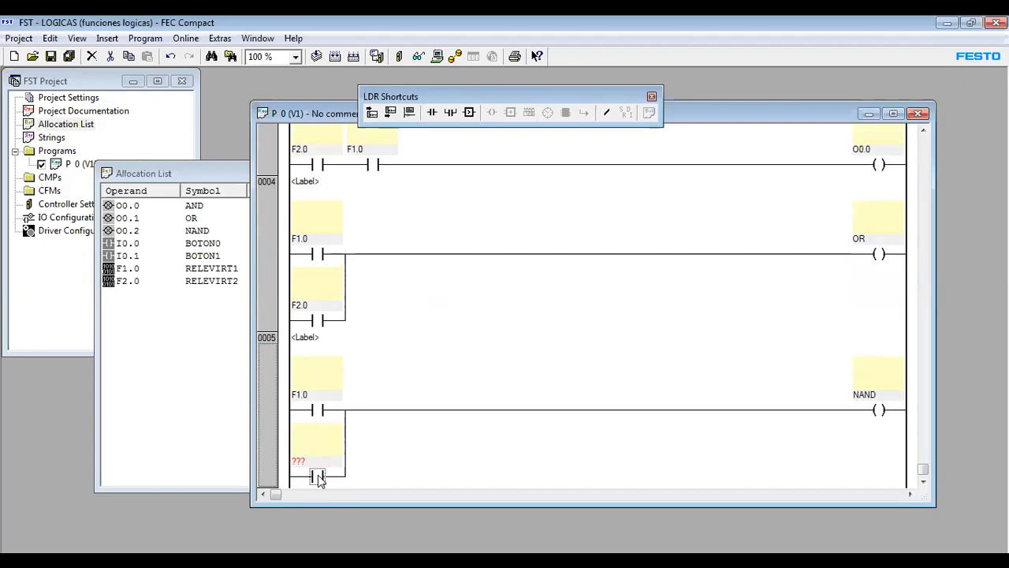
pyautogui.click(298, 461)
pyautogui.write('F2.0')
pyautogui.press('Return')
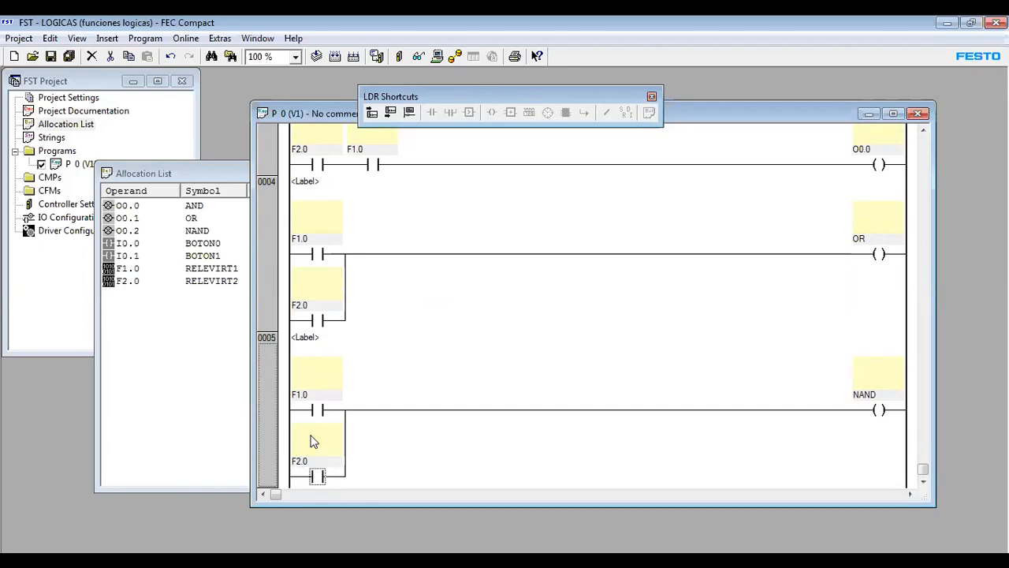
# Negate the parallel contacts F1.0 and F2.0 on the NAND rung
pyautogui.click(318, 410)
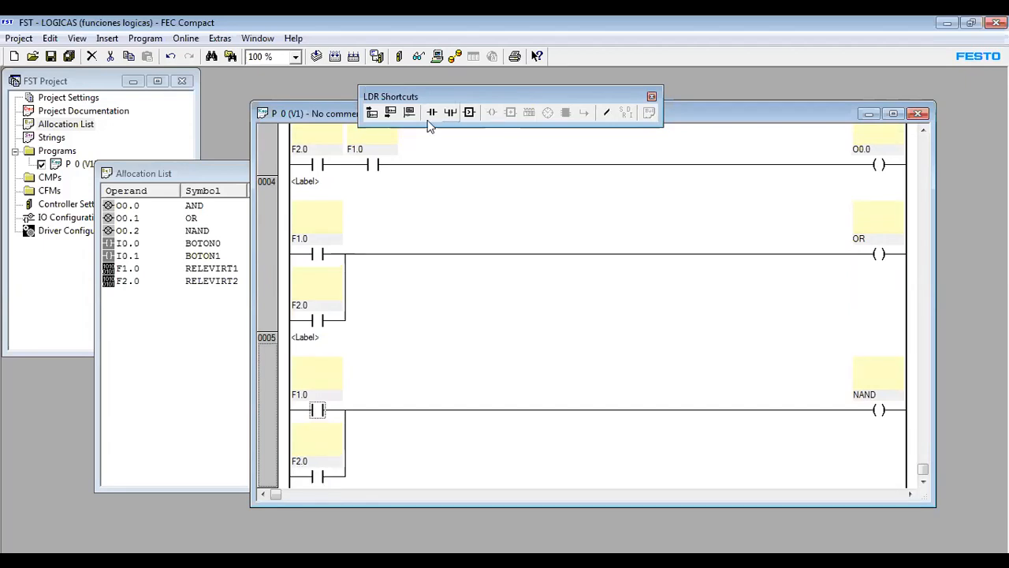
pyautogui.click(607, 113)
pyautogui.click(318, 476)
pyautogui.click(607, 112)
# Review the ladder rungs in FST, then switch to FluidSIM and stop the running simulation
pyautogui.scroll(1, 672, 283)
pyautogui.scroll(2, 674, 283)
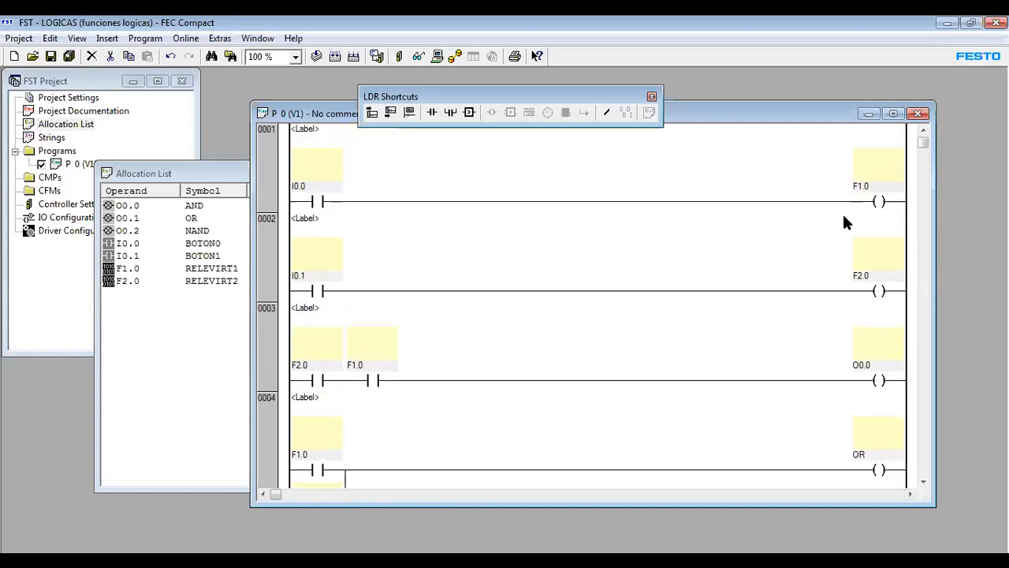
pyautogui.scroll(-3, 695, 367)
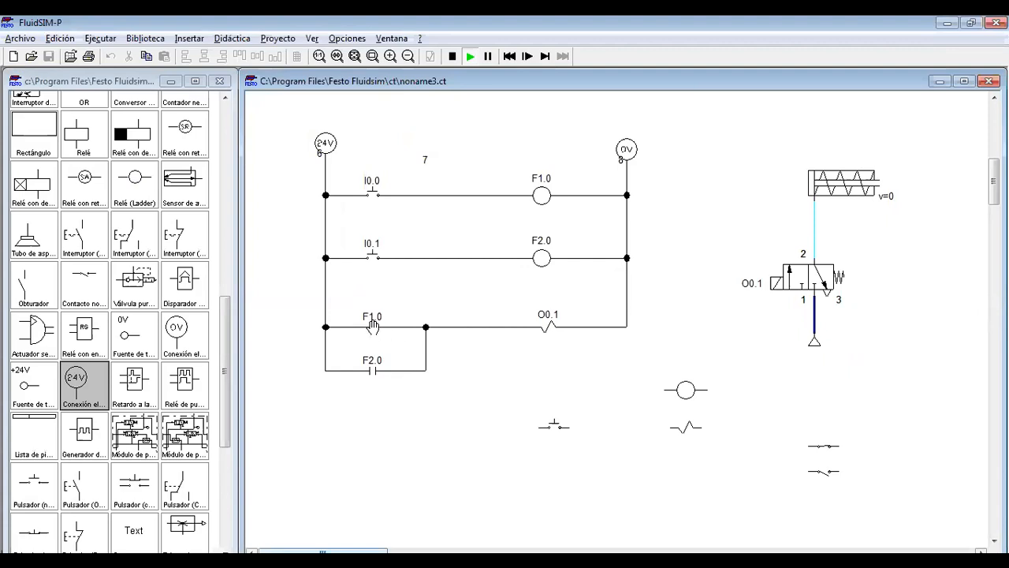
pyautogui.click(452, 56)
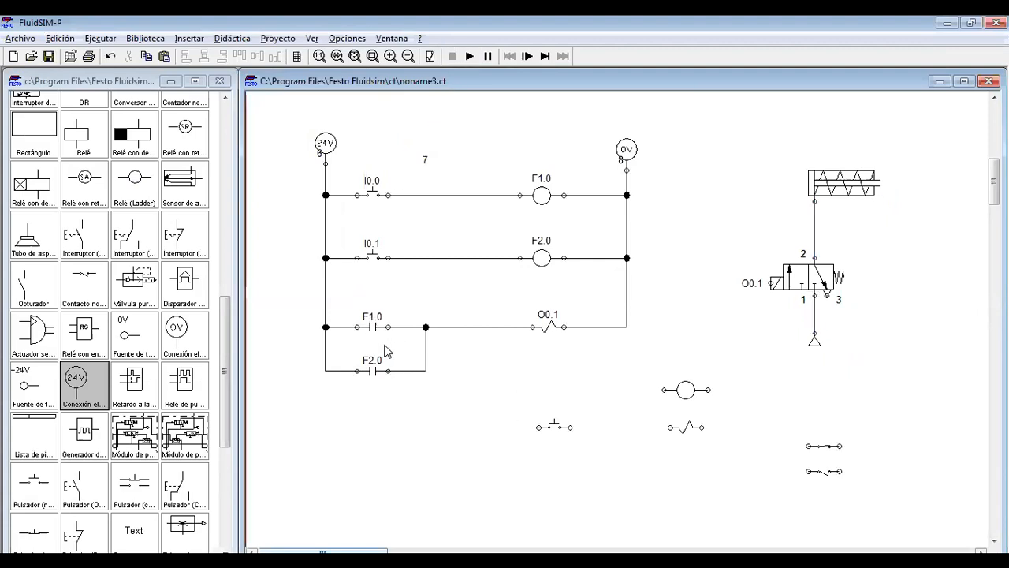
# Replace the two parallel normally open contacts F1.0 and F2.0 on the output rung with one normally closed contact
pyautogui.moveTo(372, 326); pyautogui.dragTo(374, 370)
pyautogui.click(372, 371)
pyautogui.press('Delete')
pyautogui.moveTo(826, 448); pyautogui.dragTo(373, 319)
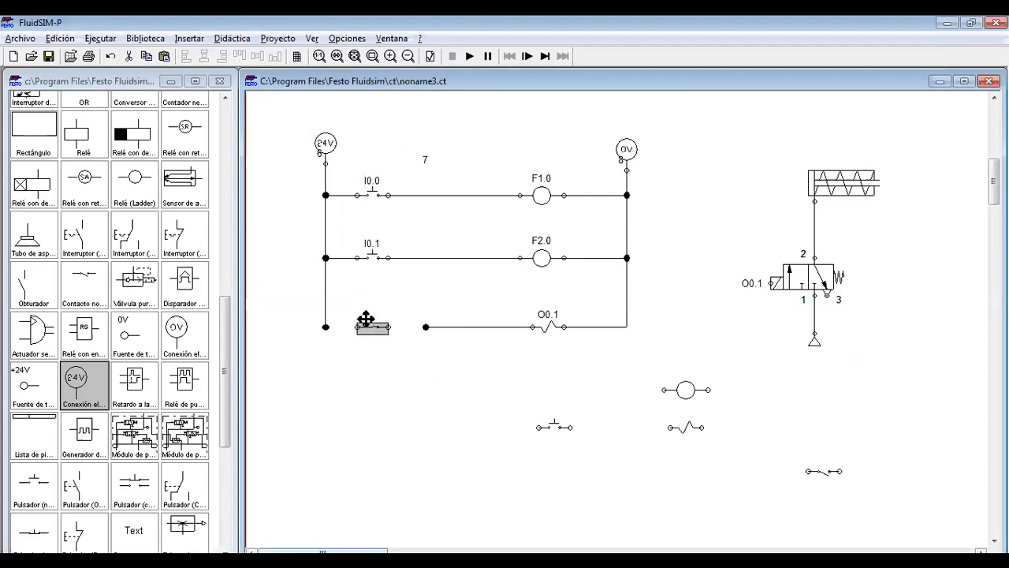
pyautogui.click(372, 356)
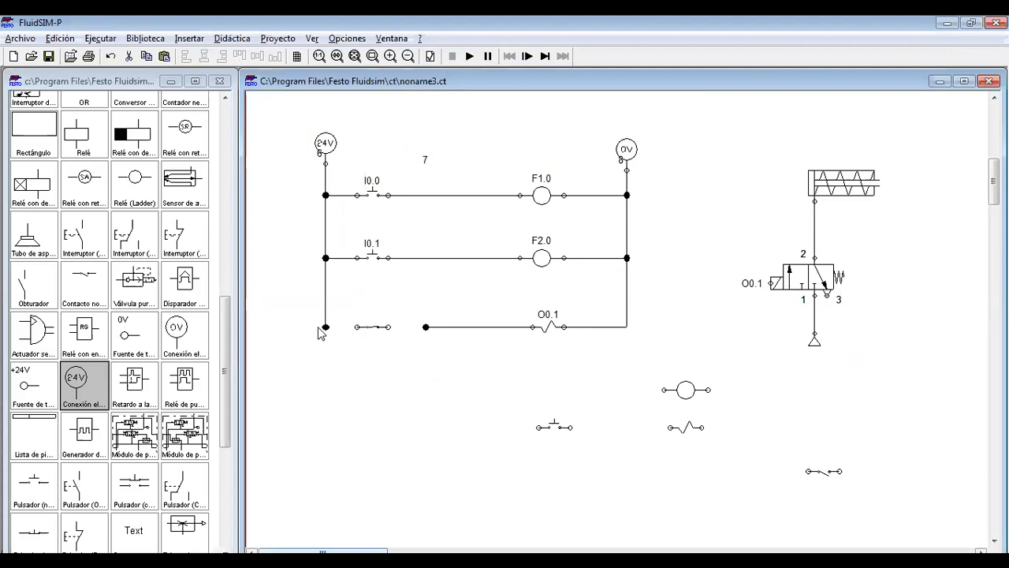
# Wire the normally closed contact between the 24V rail and the O0.1 solenoid line, and remove the leftover junction points
pyautogui.moveTo(356, 328); pyautogui.dragTo(321, 328)
pyautogui.moveTo(395, 327); pyautogui.dragTo(424, 327)
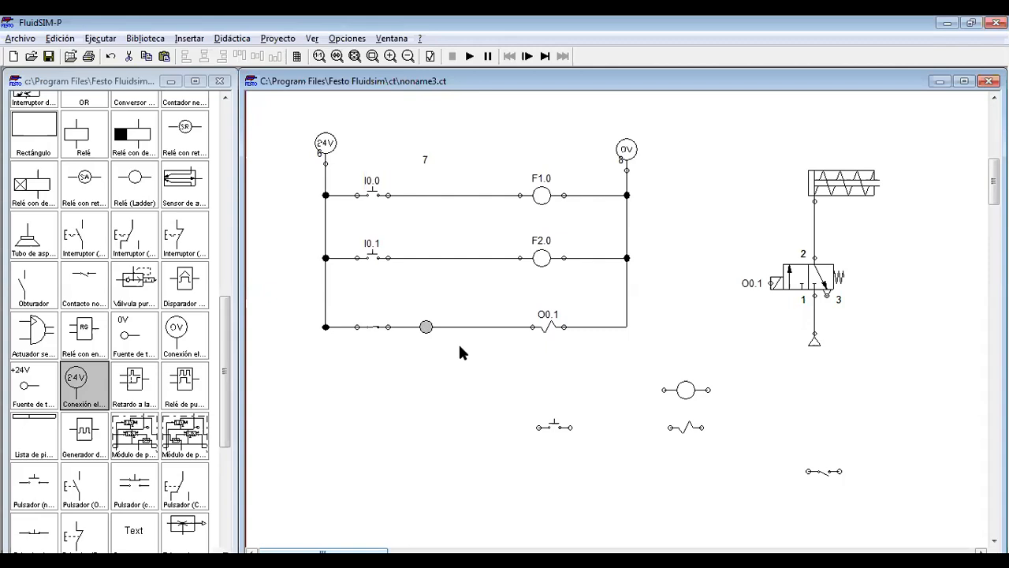
pyautogui.press('Delete')
pyautogui.click(326, 326)
pyautogui.press('Delete')
# Duplicate the normally closed contact, place the copy below the original, and wire it in parallel
pyautogui.click(376, 329)
pyautogui.hotkey('ctrl', 'v')
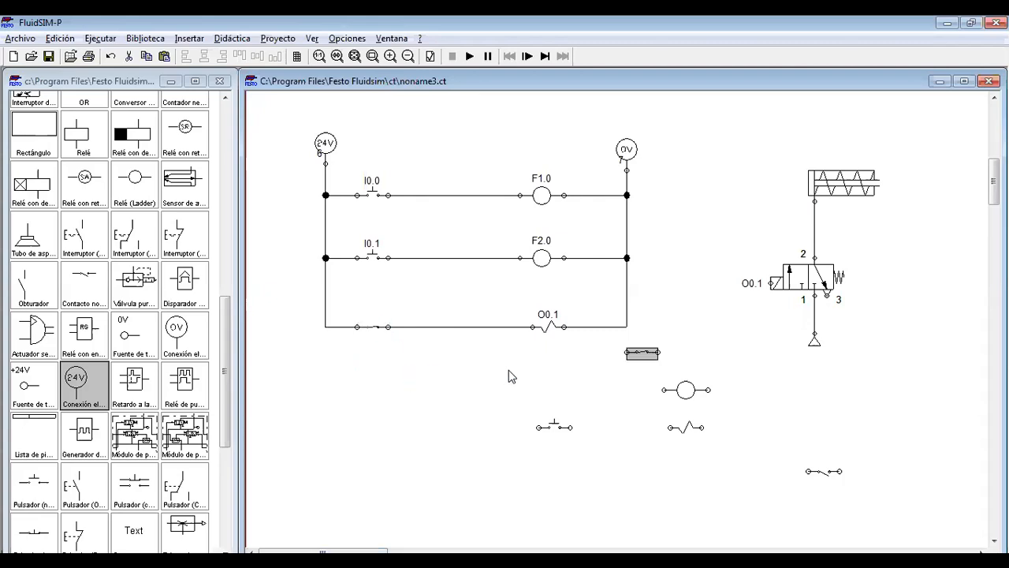
pyautogui.moveTo(632, 353); pyautogui.dragTo(359, 371)
pyautogui.click(335, 354)
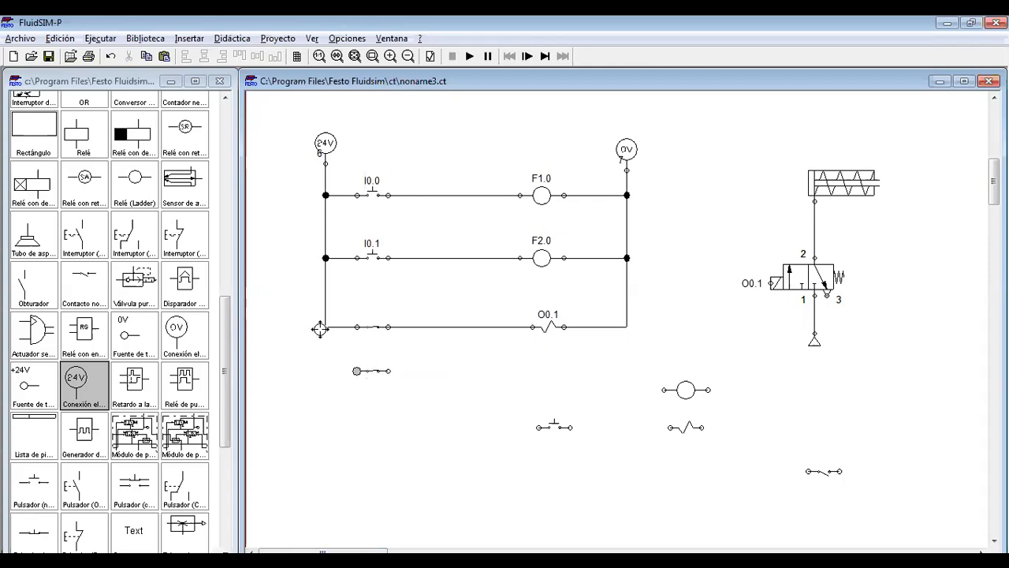
pyautogui.moveTo(324, 326); pyautogui.dragTo(356, 371)
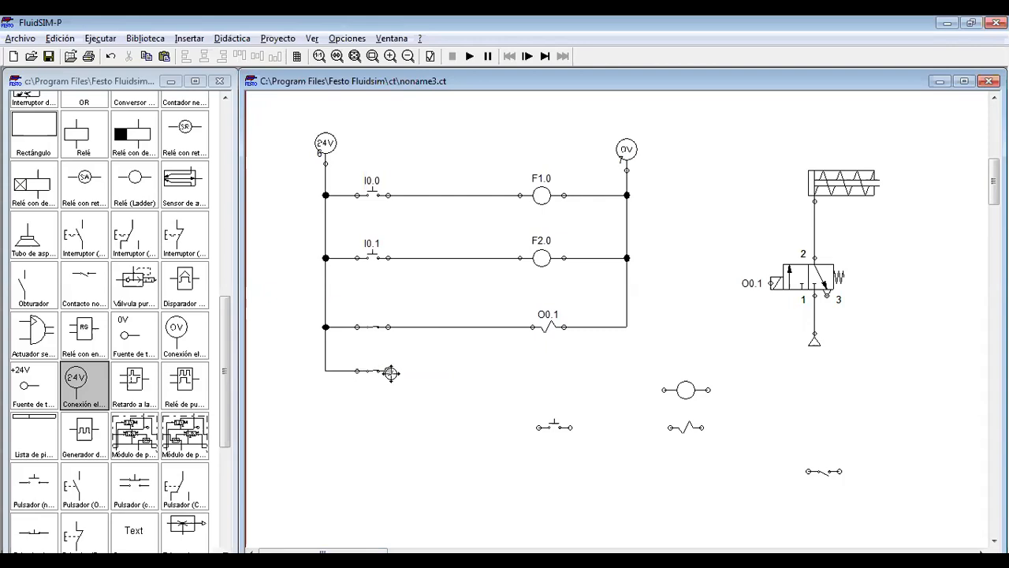
pyautogui.moveTo(420, 326); pyautogui.dragTo(388, 370)
# Label the upper normally closed contact F1.0 and the lower parallel one F2.0
pyautogui.doubleClick(374, 326)
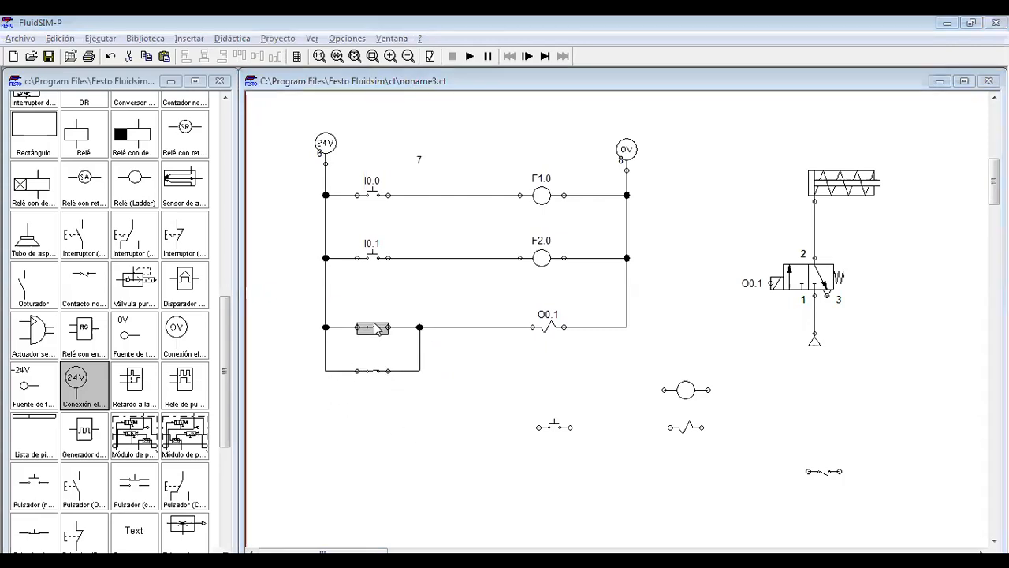
pyautogui.click(504, 333)
pyautogui.write('F')
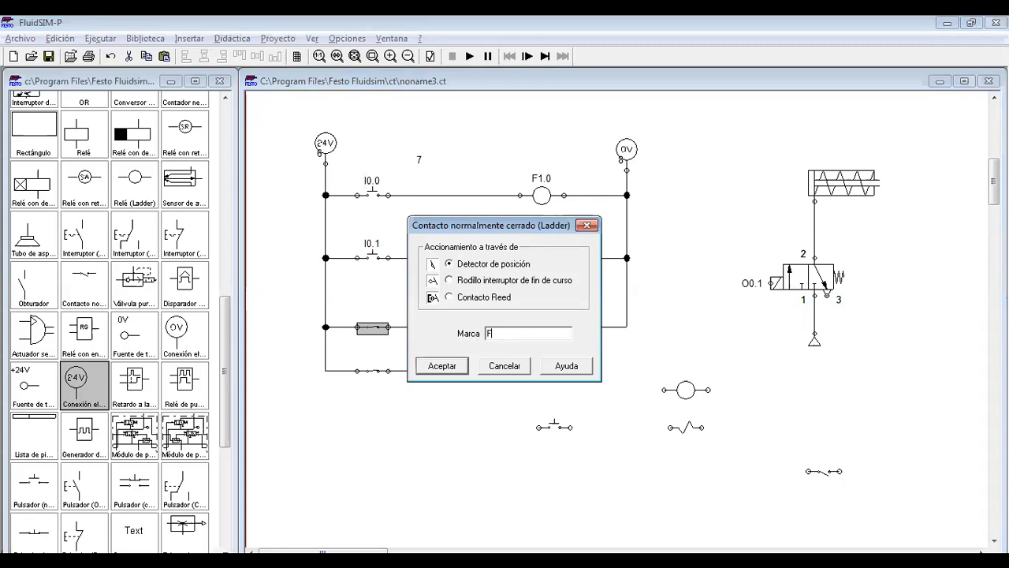
pyautogui.write('1.0')
pyautogui.click(434, 368)
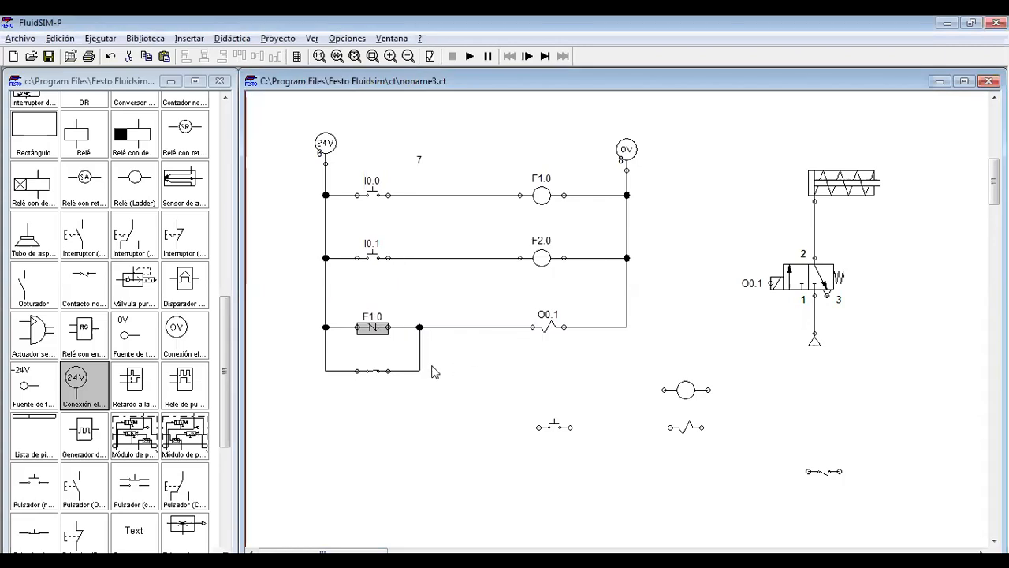
pyautogui.doubleClick(374, 372)
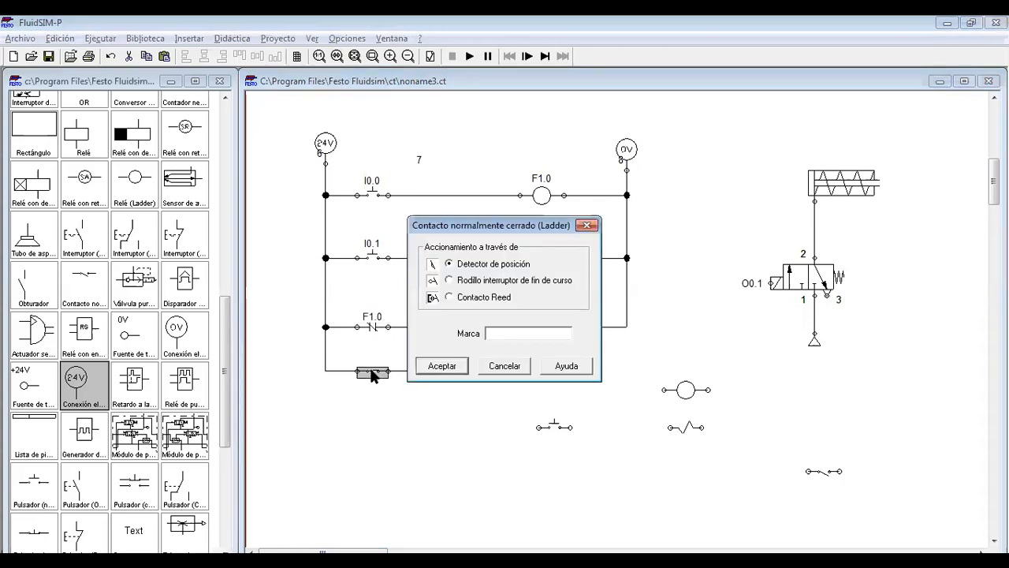
pyautogui.write('F2.0')
pyautogui.press('Return')
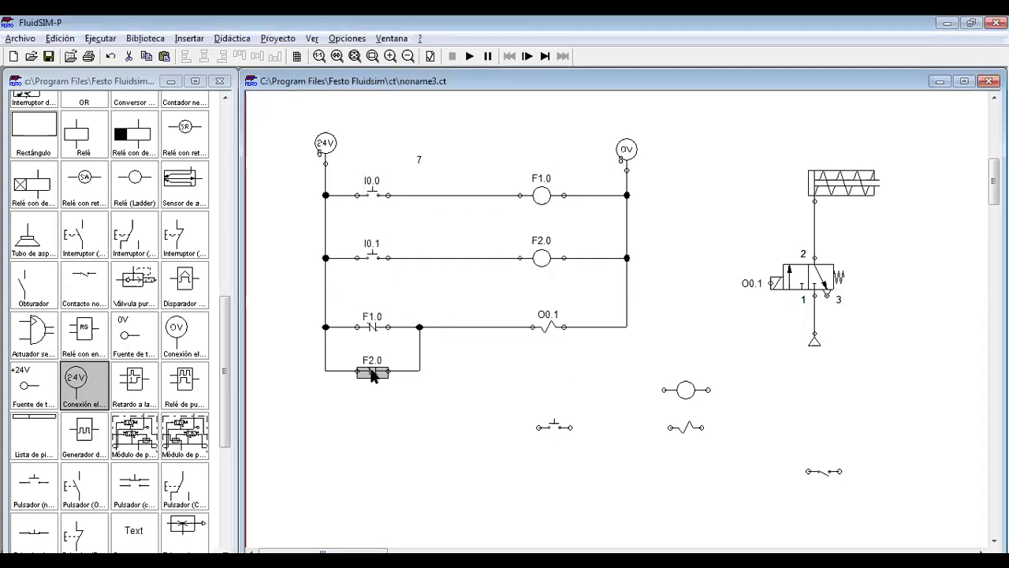
# Change the label of the valve solenoid on the output rung and of the valve's magnet connection to O0.2
pyautogui.click(548, 325)
pyautogui.doubleClick(548, 325)
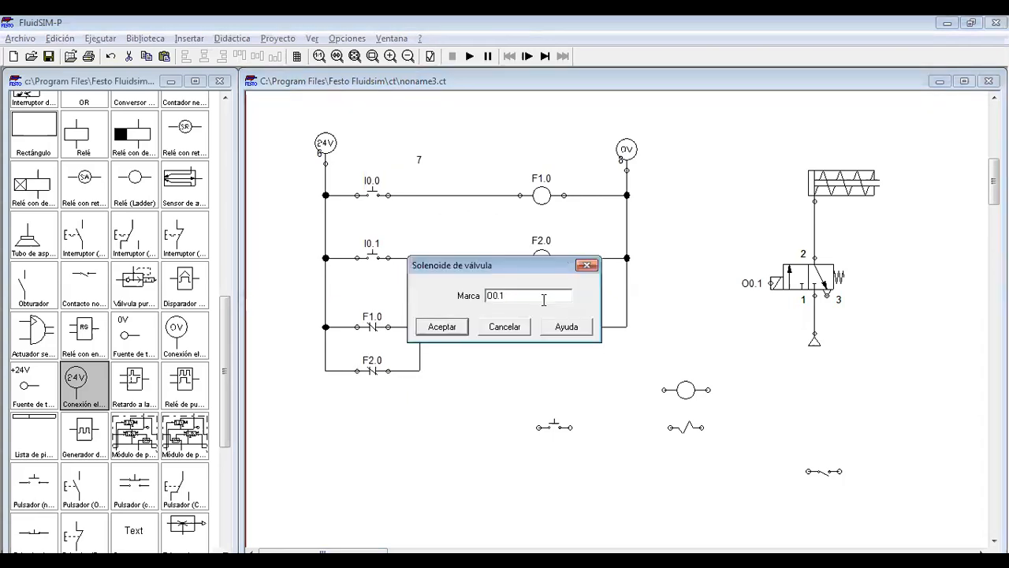
pyautogui.press('BackSpace')
pyautogui.write('2')
pyautogui.click(447, 332)
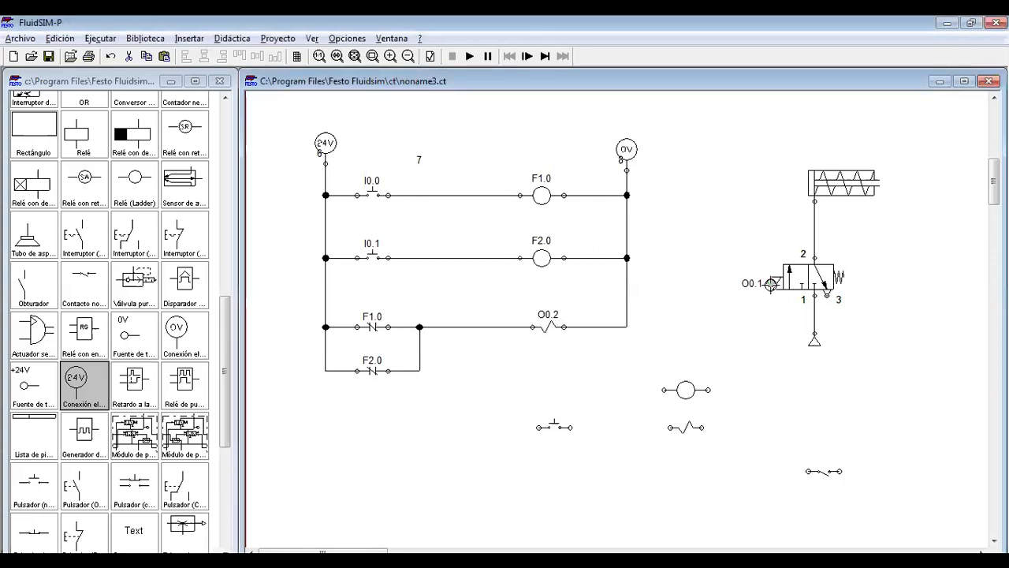
pyautogui.doubleClick(772, 282)
pyautogui.click(555, 298)
pyautogui.press('BackSpace')
pyautogui.write('2')
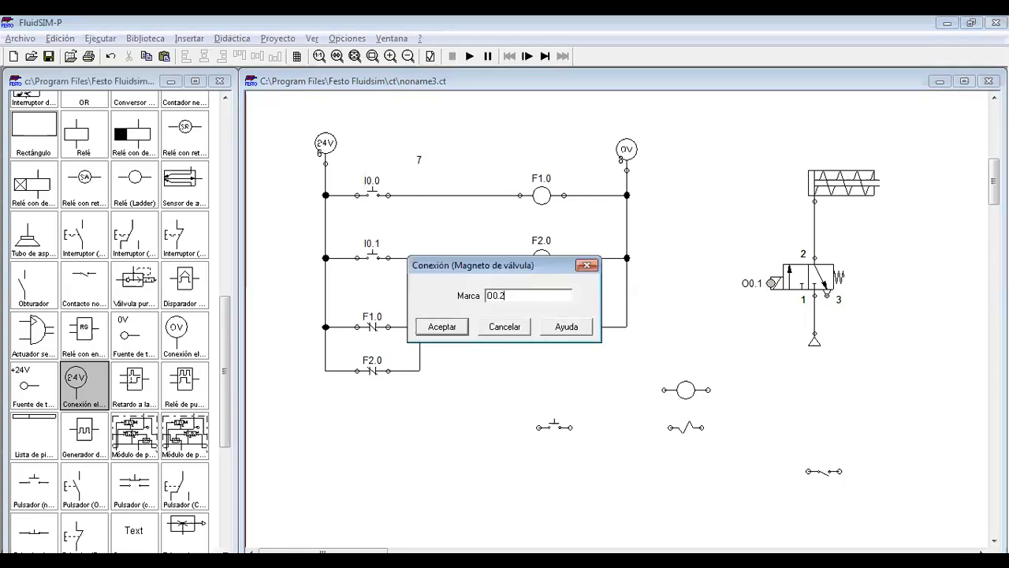
pyautogui.press('Return')
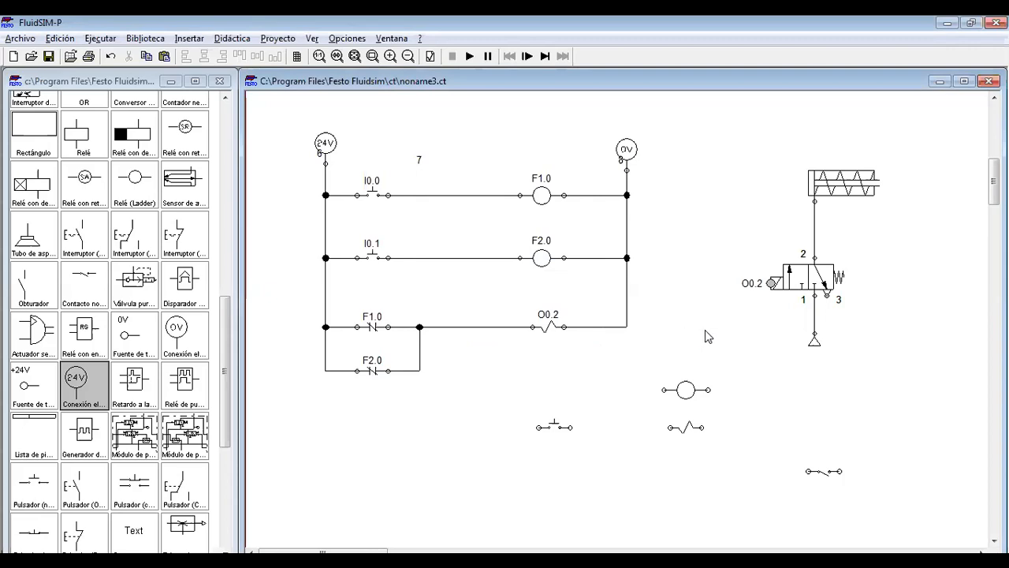
# Move the spare relay coil and pushbutton out of the way below the circuit, beside the other unused components
pyautogui.moveTo(688, 392); pyautogui.dragTo(687, 479)
pyautogui.moveTo(554, 426); pyautogui.dragTo(824, 484)
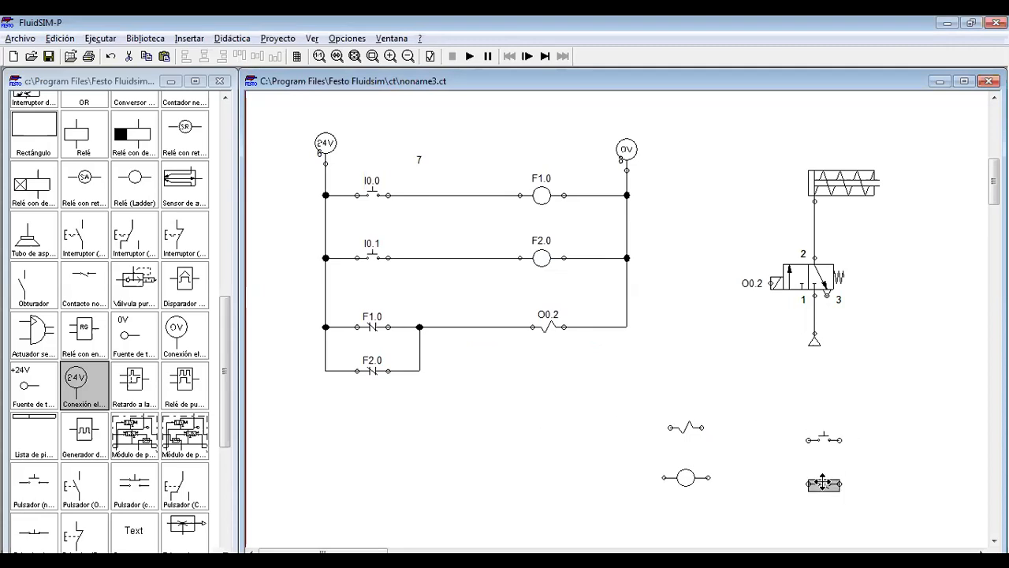
pyautogui.click(619, 436)
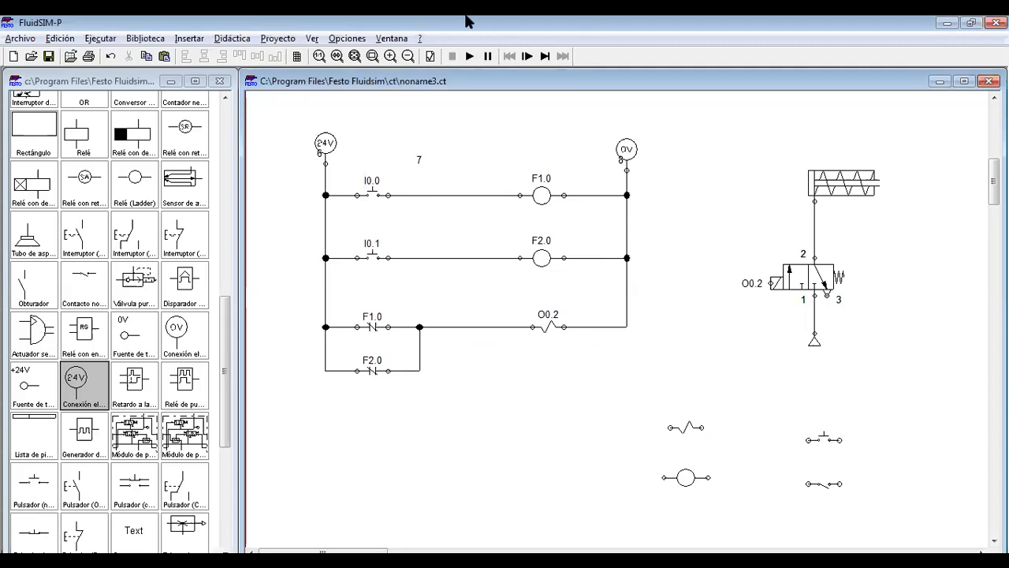
# Start the simulation, accepting the open-inputs notice, and test the NAND circuit by actuating I0.0 and I0.1 separately and together
pyautogui.click(469, 56)
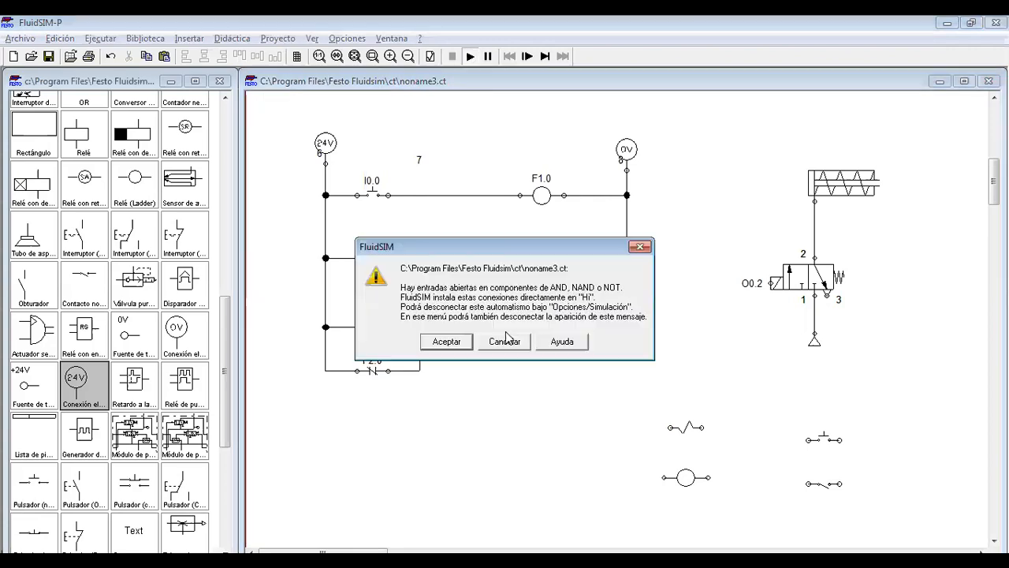
pyautogui.click(458, 346)
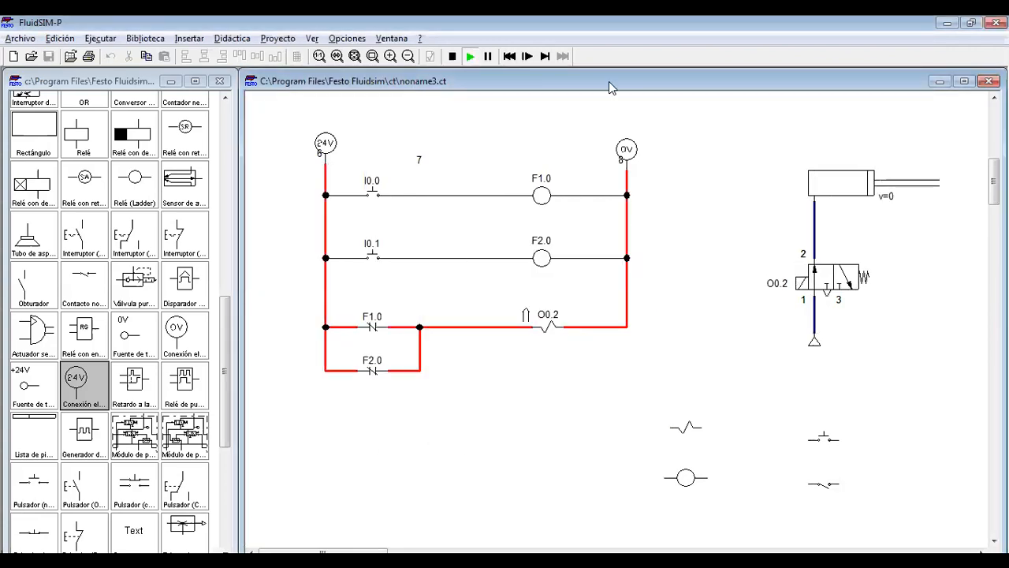
pyautogui.click(375, 186)
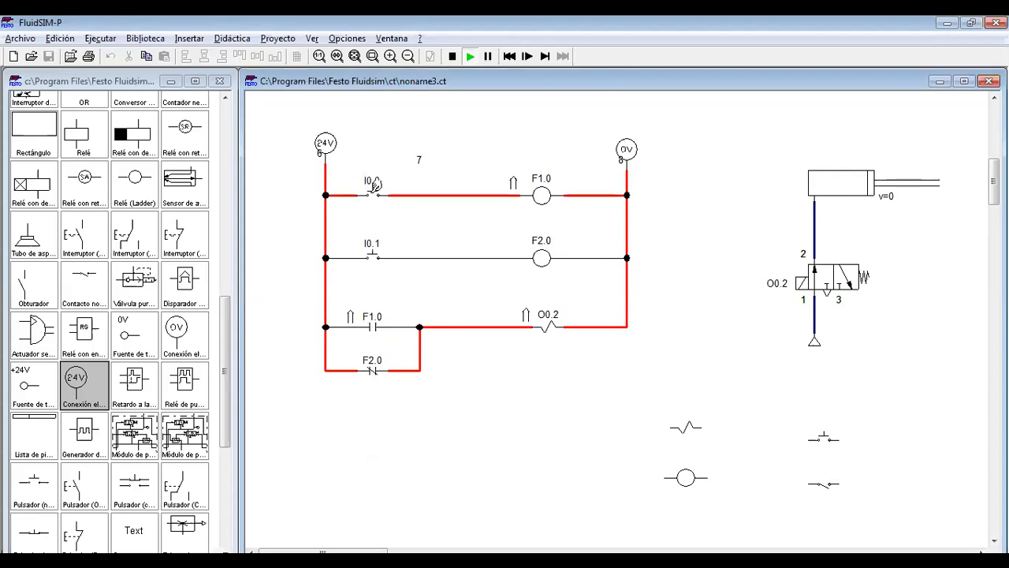
pyautogui.click(376, 250)
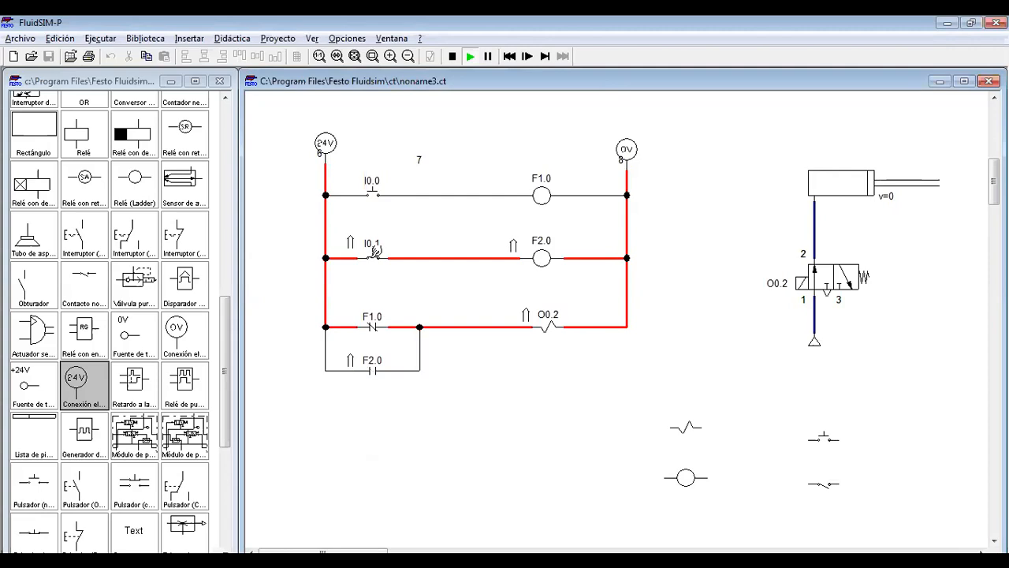
pyautogui.click(375, 251)
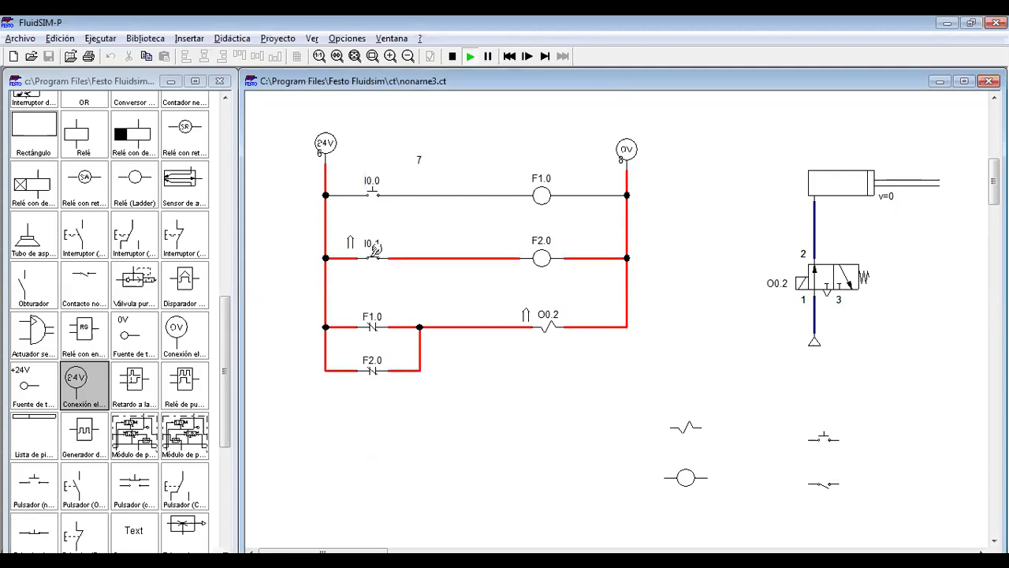
pyautogui.click(376, 184)
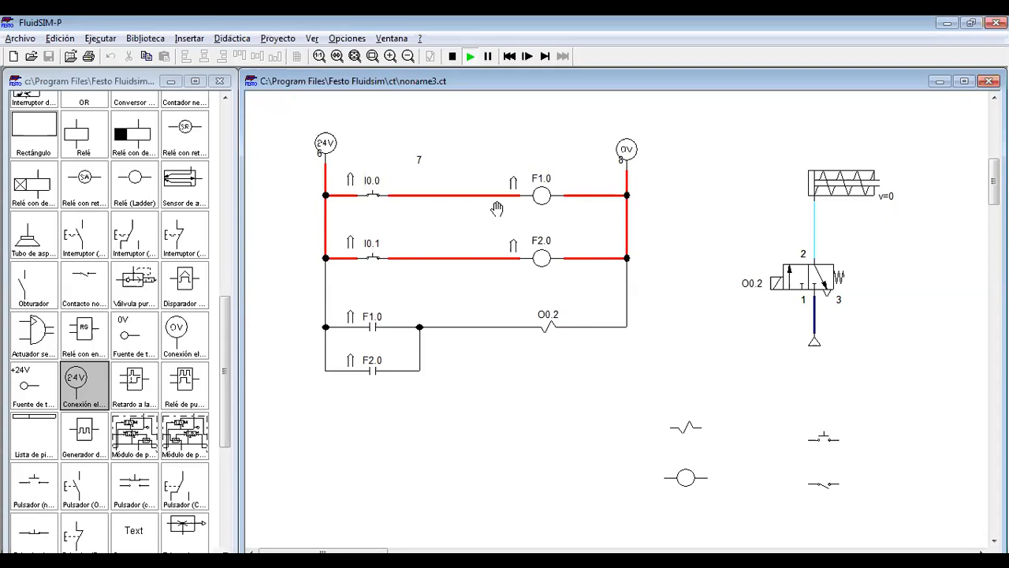
pyautogui.click(459, 224)
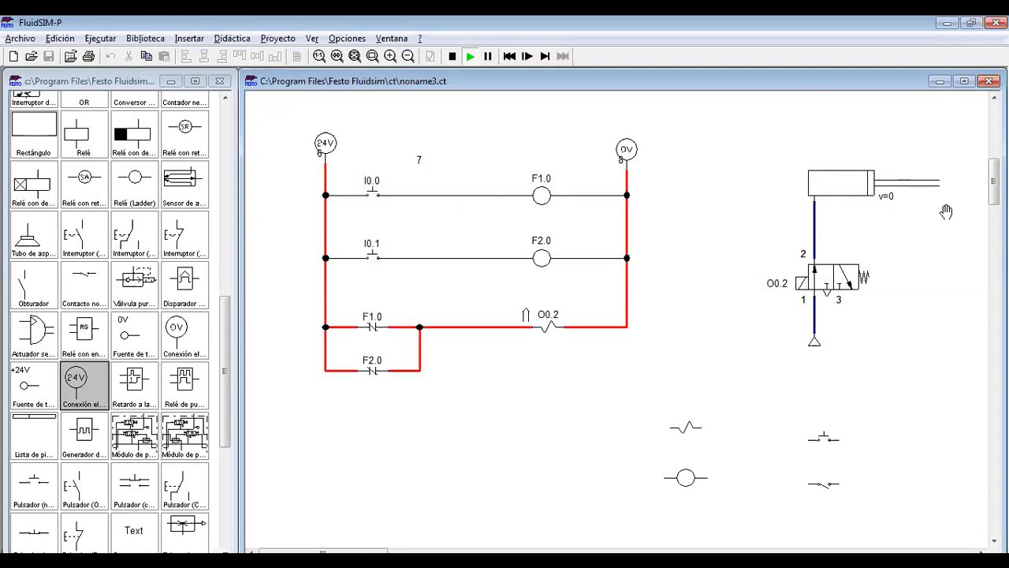
# Recheck the NAND response by actuating pushbuttons I0.0 and I0.1 in turn, and stop the simulation
pyautogui.click(379, 183)
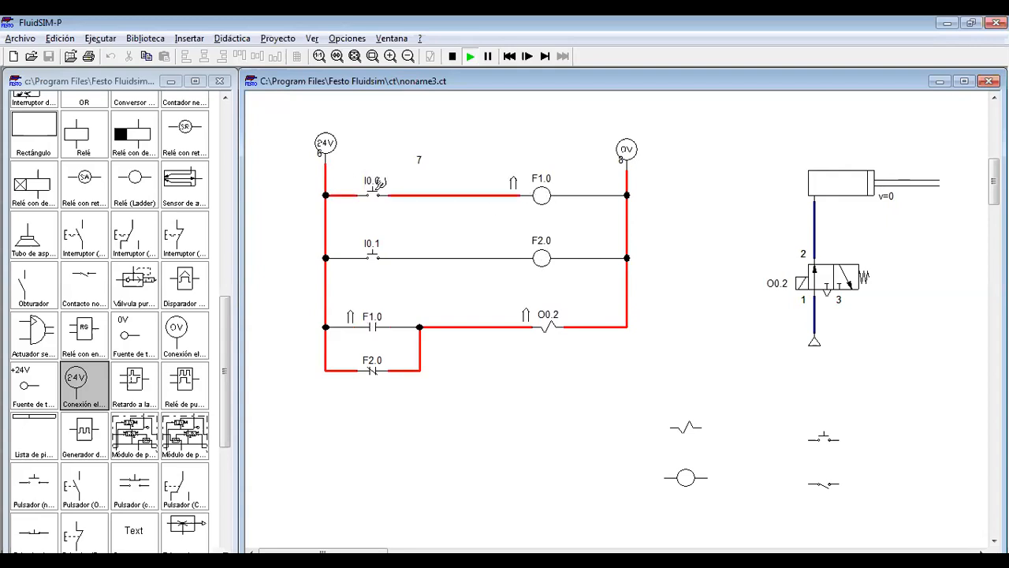
pyautogui.click(377, 246)
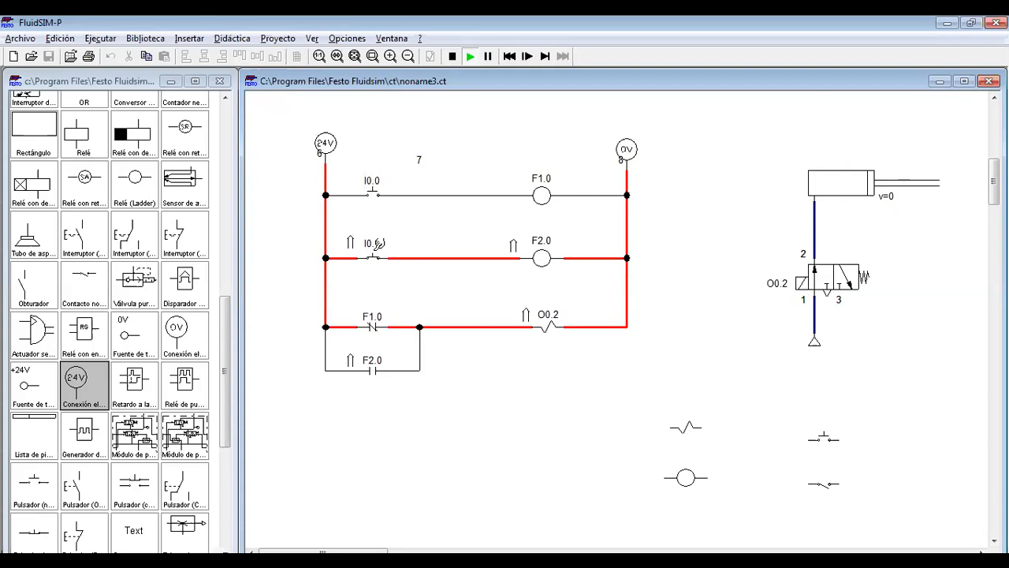
pyautogui.click(377, 184)
pyautogui.click(377, 184)
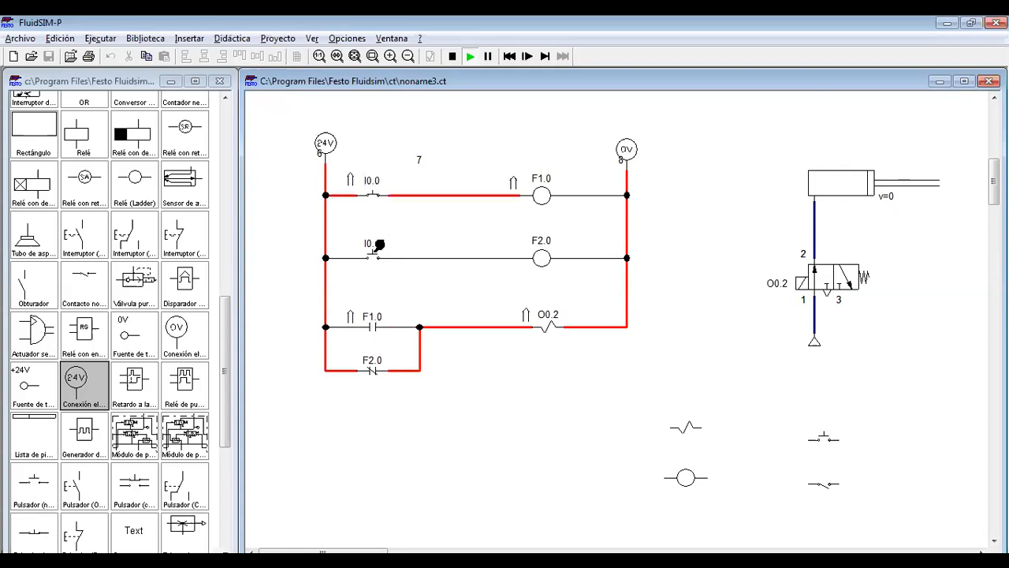
pyautogui.click(378, 246)
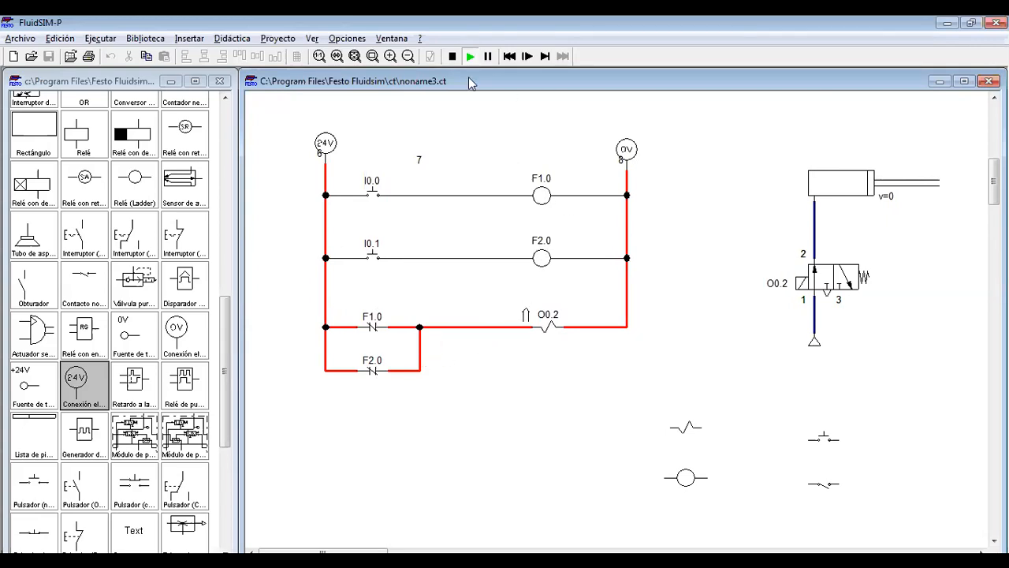
pyautogui.click(453, 56)
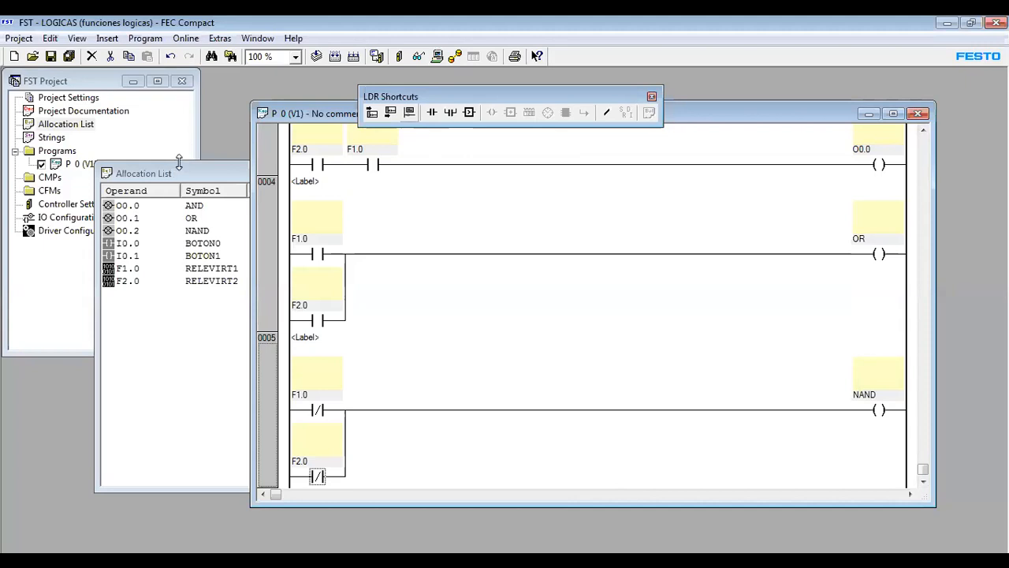
# In FST, shrink the Allocation List window, place it beneath the project tree window, and bring the ladder program window forward
pyautogui.click(204, 172)
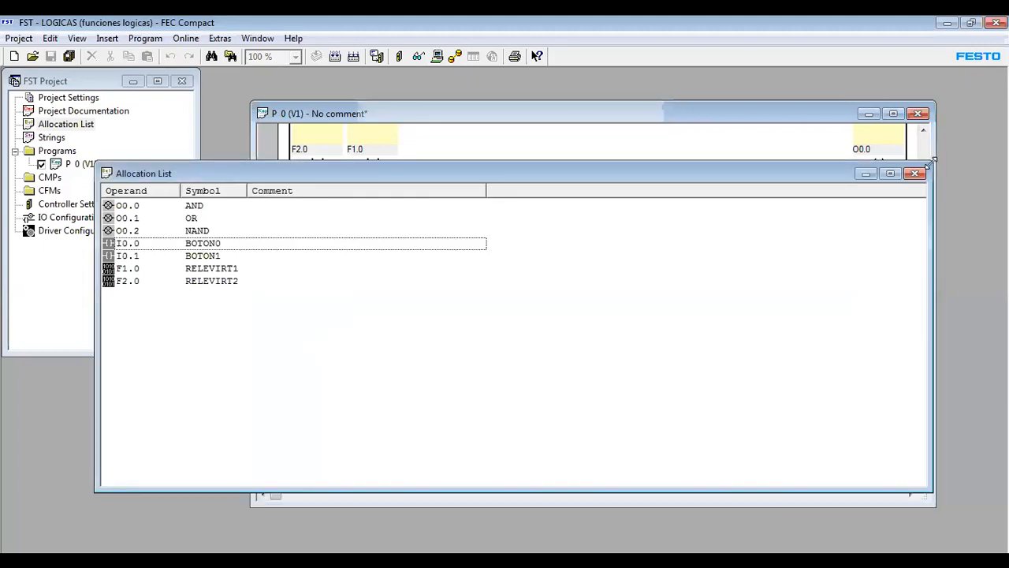
pyautogui.moveTo(931, 164); pyautogui.dragTo(291, 174)
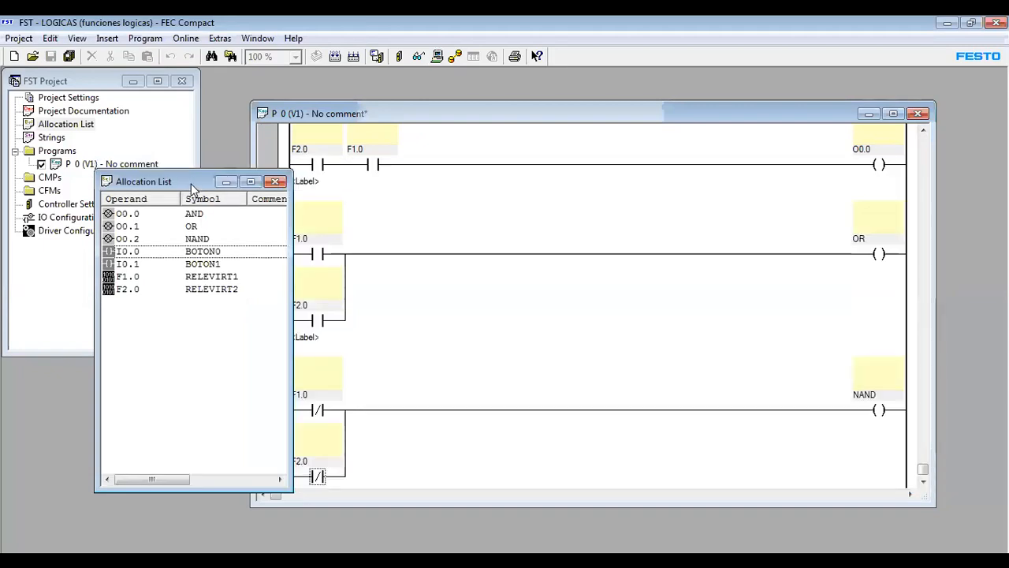
pyautogui.moveTo(191, 188); pyautogui.dragTo(104, 245)
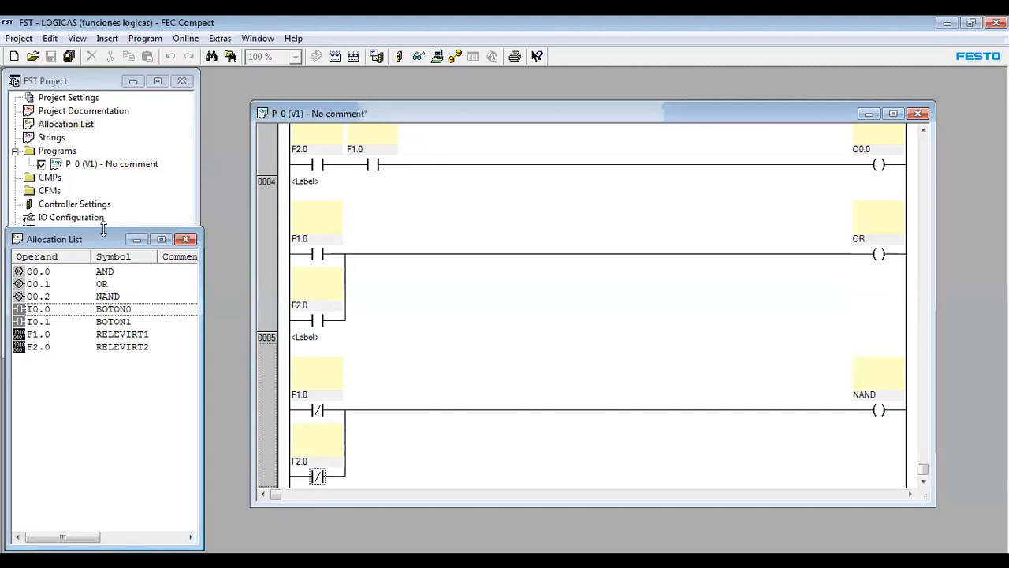
pyautogui.moveTo(104, 229); pyautogui.dragTo(91, 363)
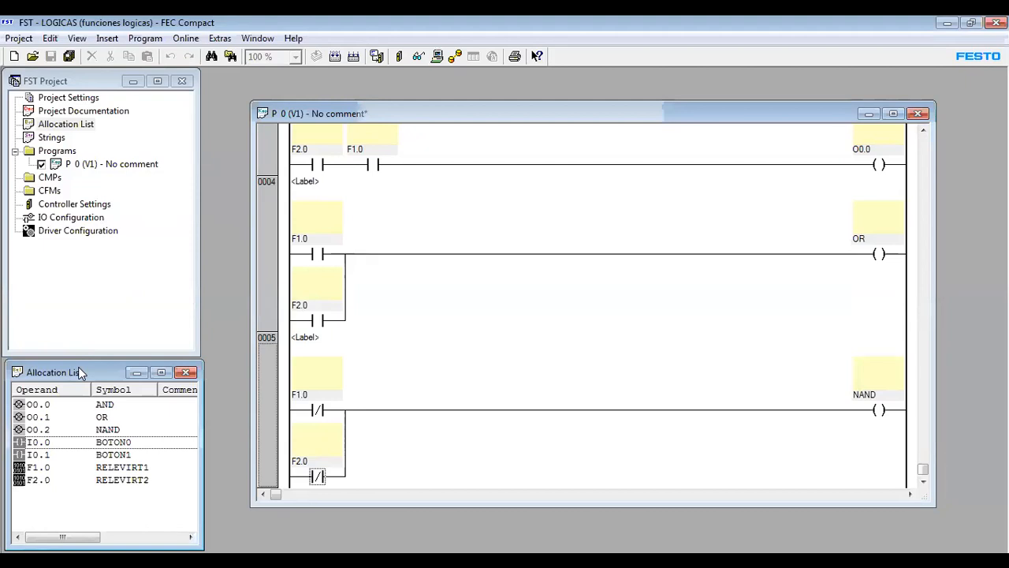
pyautogui.moveTo(78, 367); pyautogui.dragTo(76, 367)
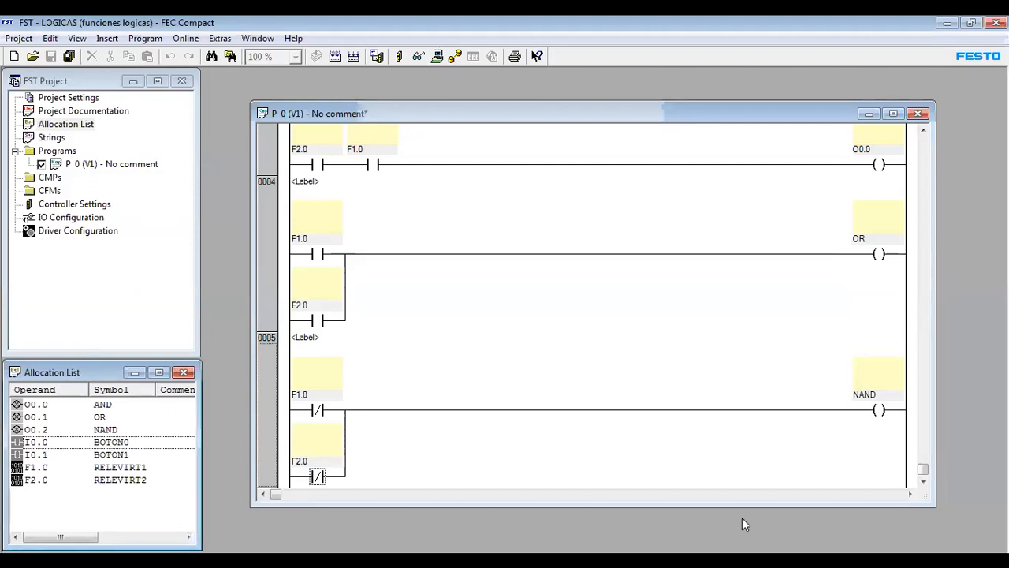
pyautogui.click(251, 101)
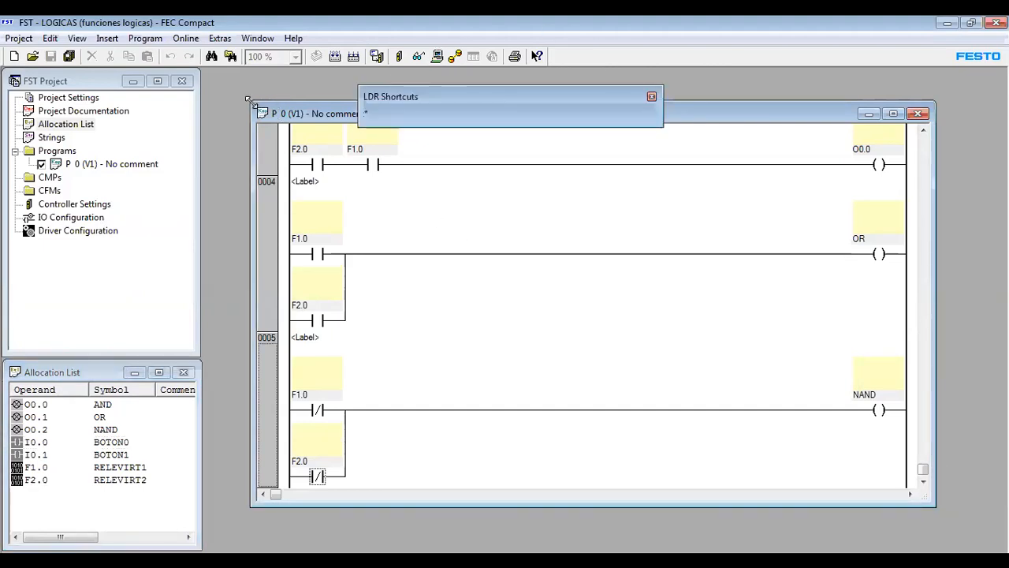
# Fit the ladder program window directly beside the project tree, narrow it, and place the LDR Shortcuts palette in the free area beside it
pyautogui.moveTo(247, 101); pyautogui.dragTo(203, 67)
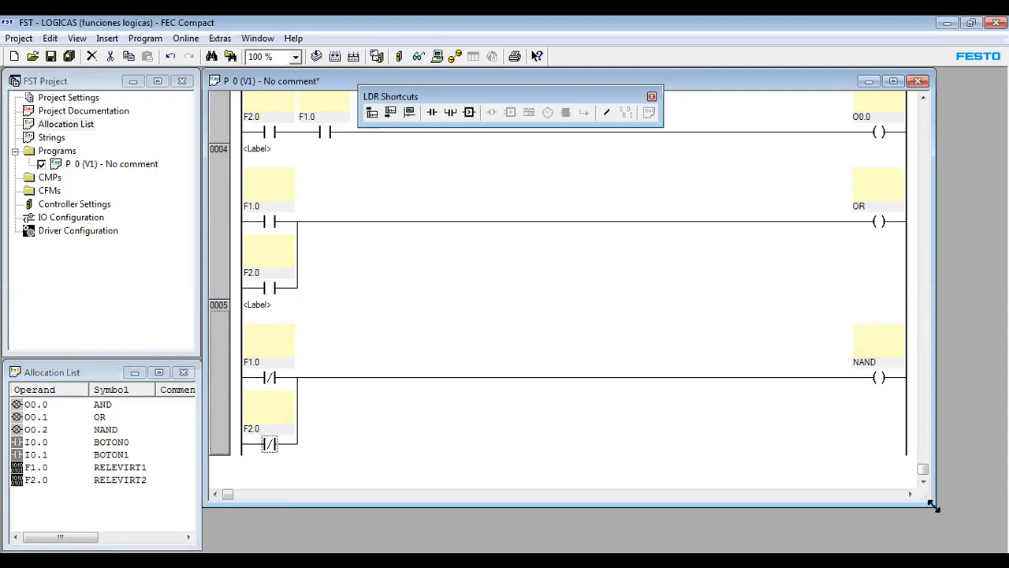
pyautogui.moveTo(933, 507); pyautogui.dragTo(601, 552)
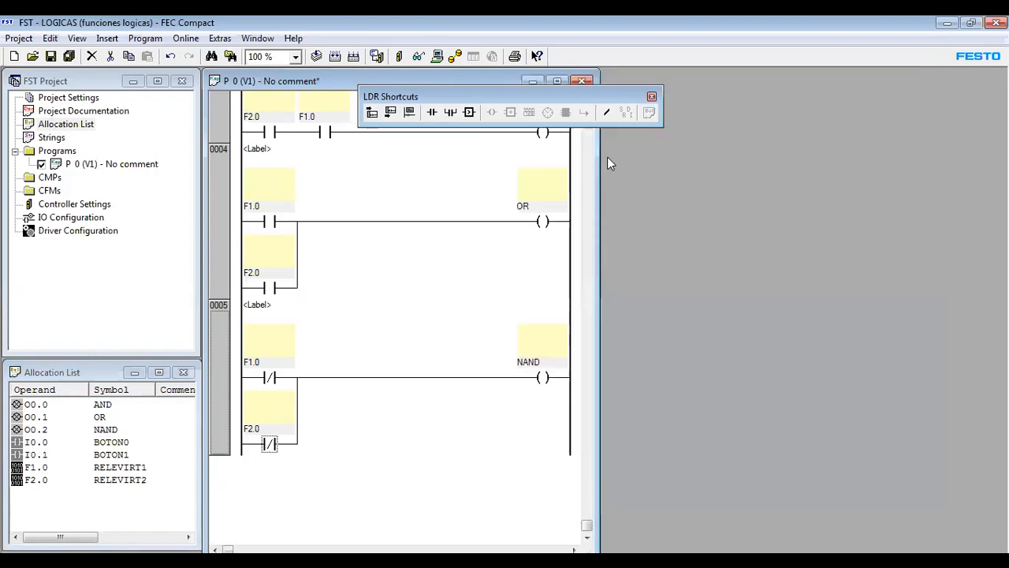
pyautogui.moveTo(646, 96); pyautogui.dragTo(856, 90)
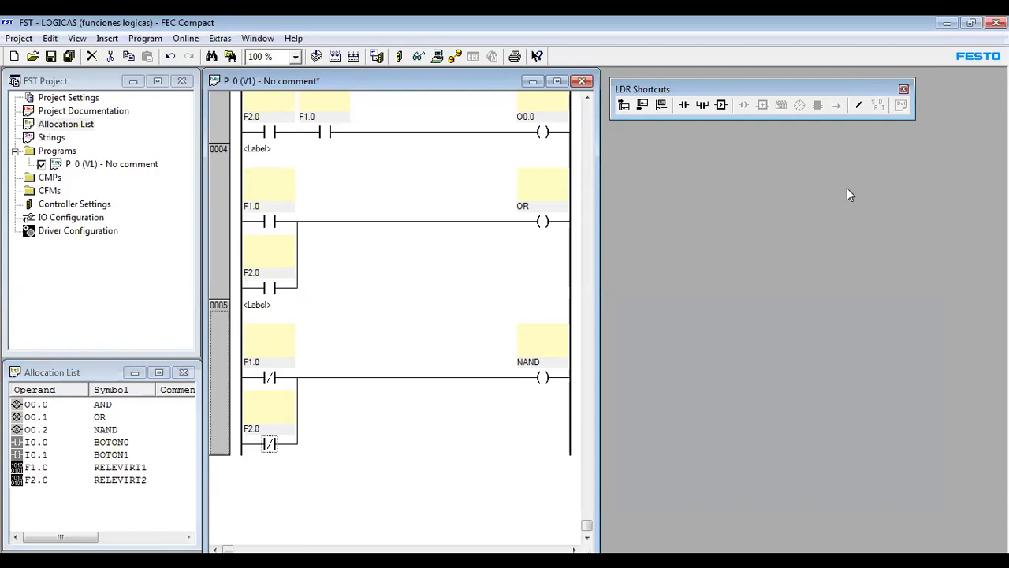
# Review the rungs of the ladder program and compare the NAND coil in rung 0005 with its O0.2 entry in the Allocation List
pyautogui.scroll(5, 572, 292)
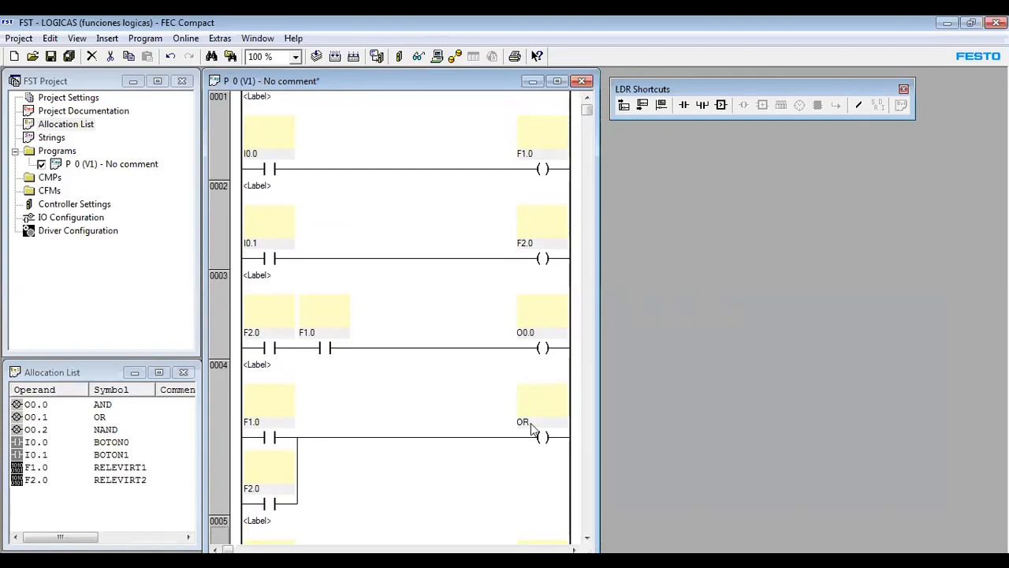
pyautogui.moveTo(592, 112); pyautogui.dragTo(590, 263)
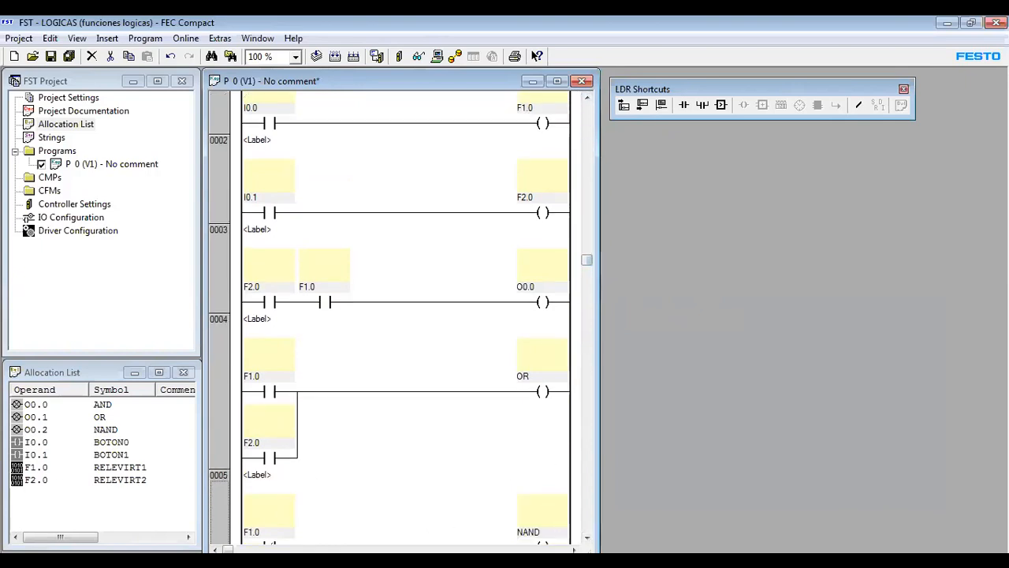
pyautogui.click(587, 537)
pyautogui.click(588, 537)
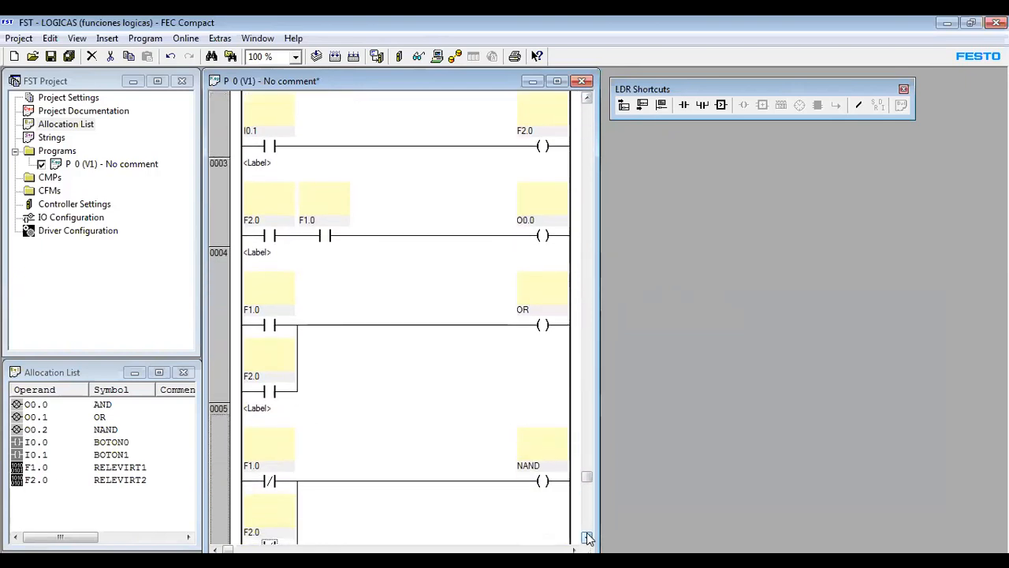
pyautogui.click(587, 537)
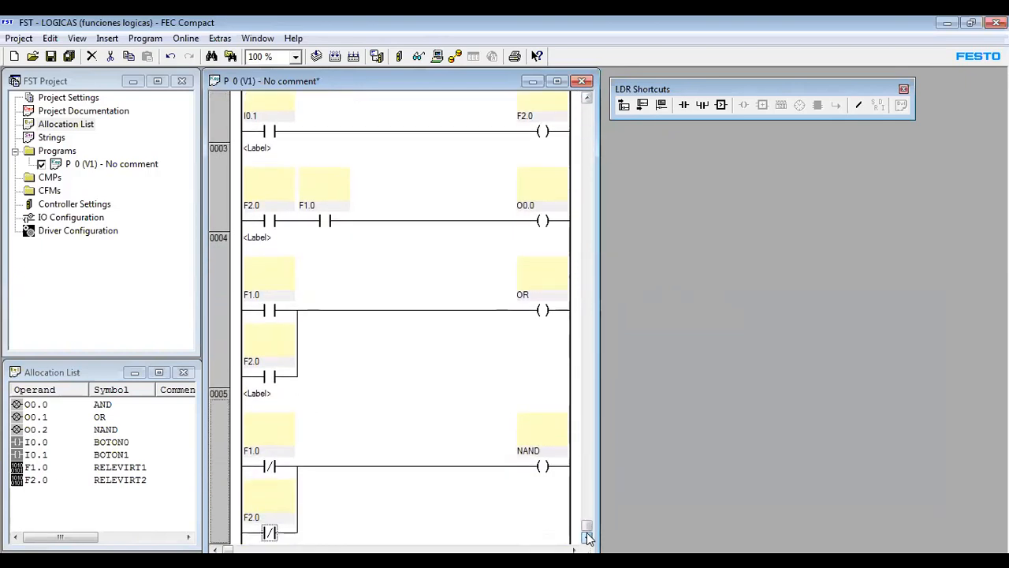
pyautogui.click(543, 467)
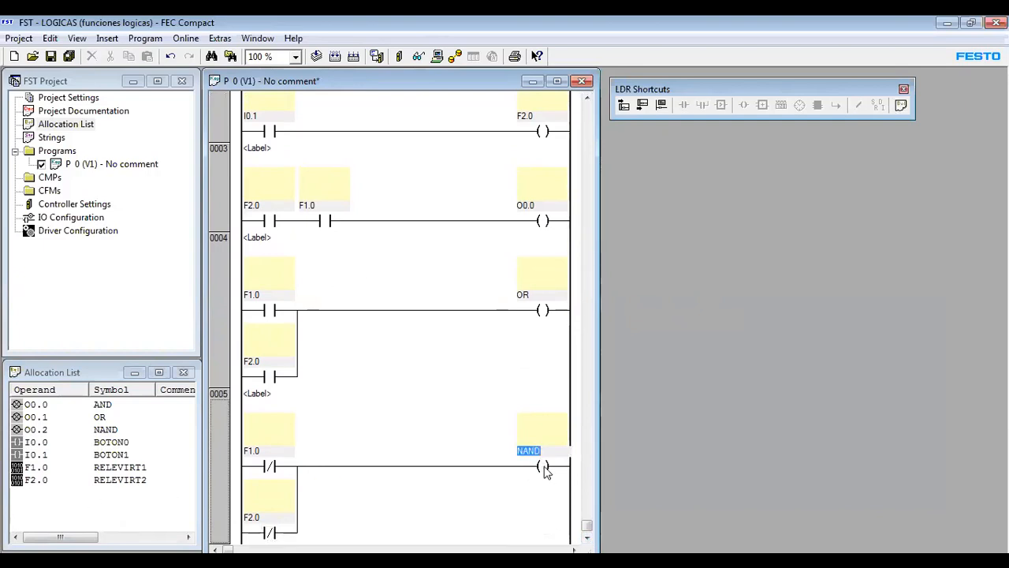
pyautogui.click(118, 430)
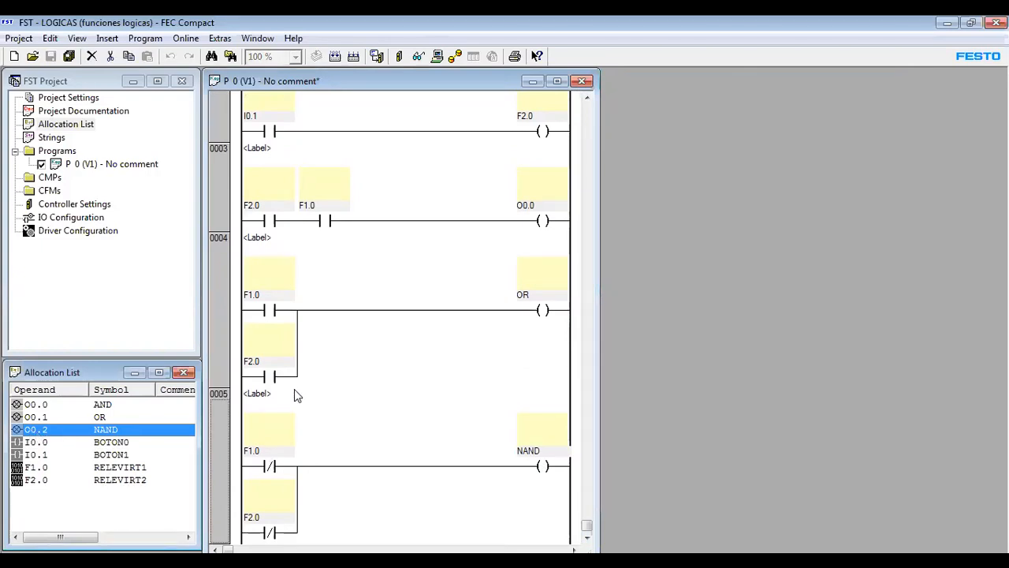
pyautogui.moveTo(585, 510); pyautogui.dragTo(585, 490)
pyautogui.moveTo(585, 430); pyautogui.dragTo(585, 335)
pyautogui.click(585, 311)
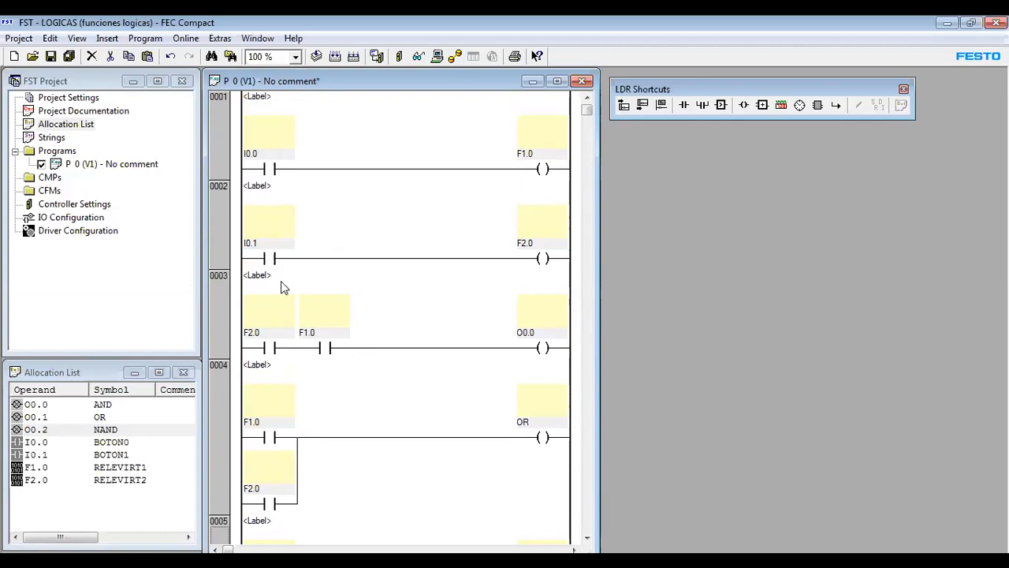
# Compare the coil operands in rungs 0003 and 0004 with their O0.0 and O0.1 Allocation List entries
pyautogui.doubleClick(535, 332)
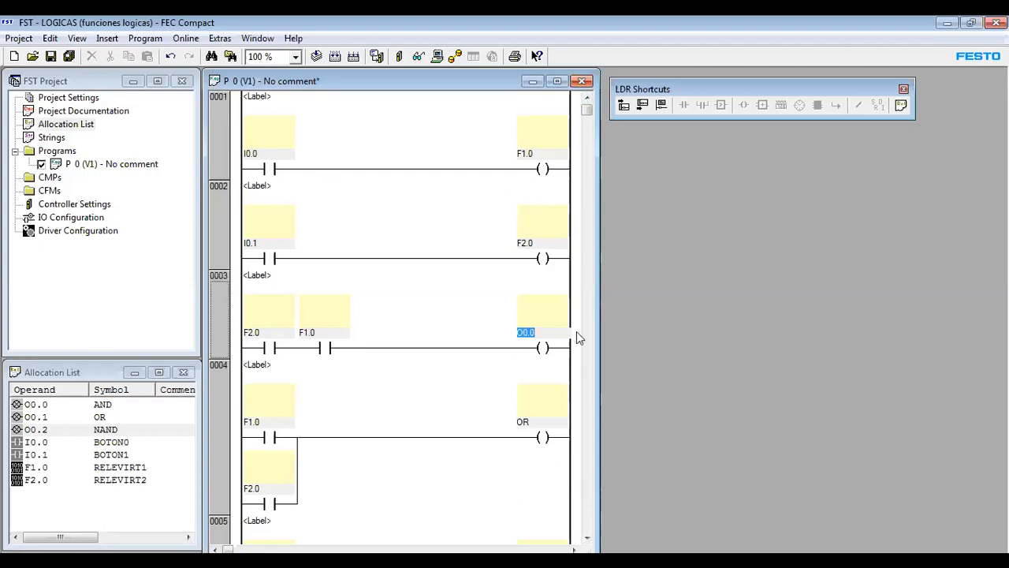
pyautogui.click(542, 170)
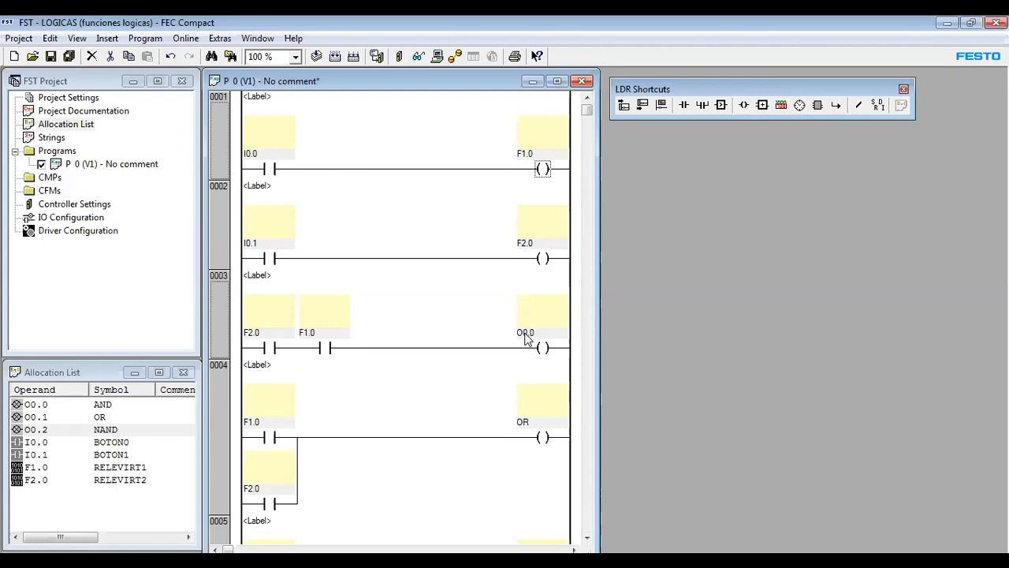
pyautogui.scroll(-3, 543, 345)
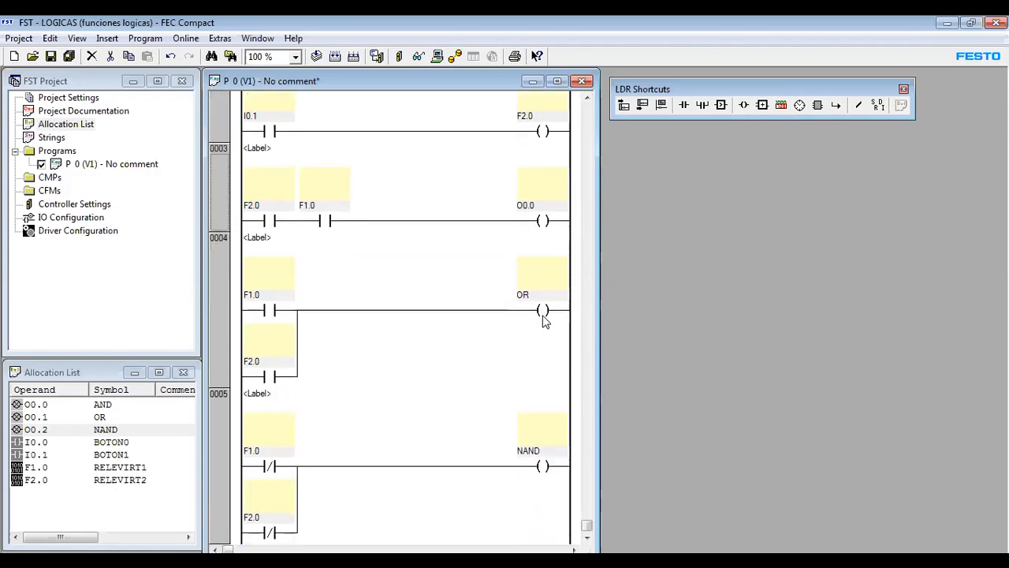
pyautogui.doubleClick(537, 206)
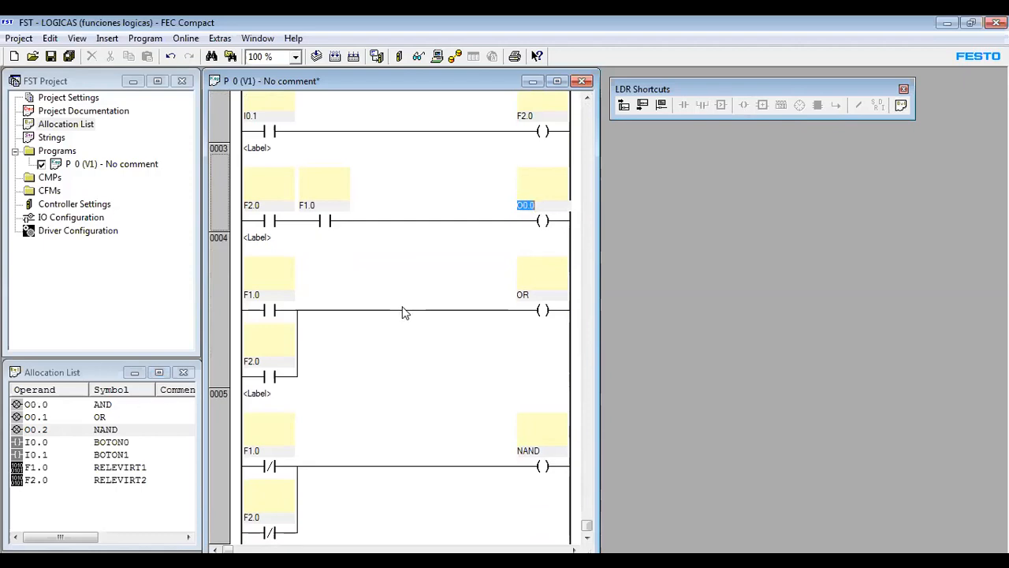
pyautogui.click(548, 205)
pyautogui.click(552, 294)
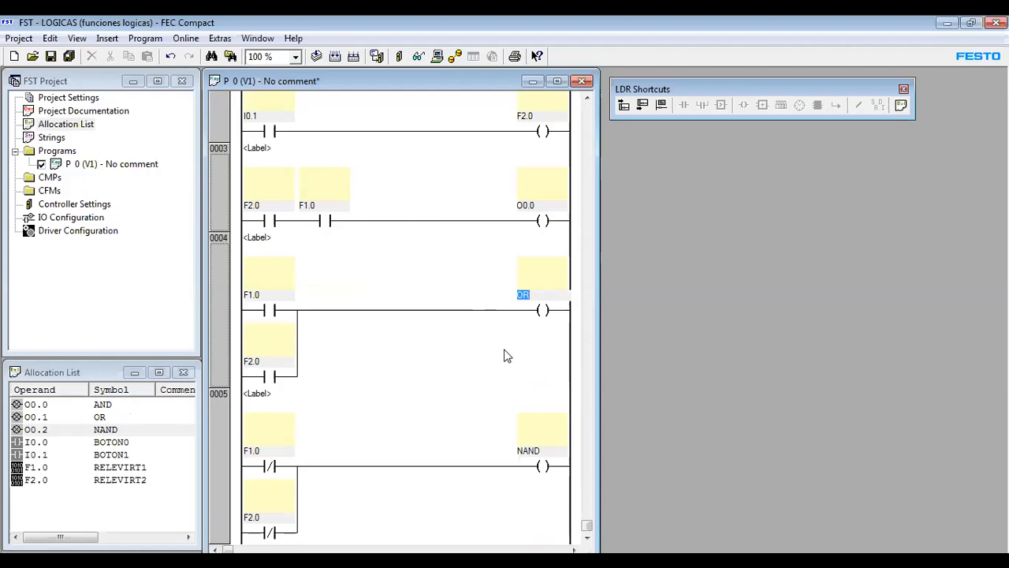
pyautogui.click(106, 415)
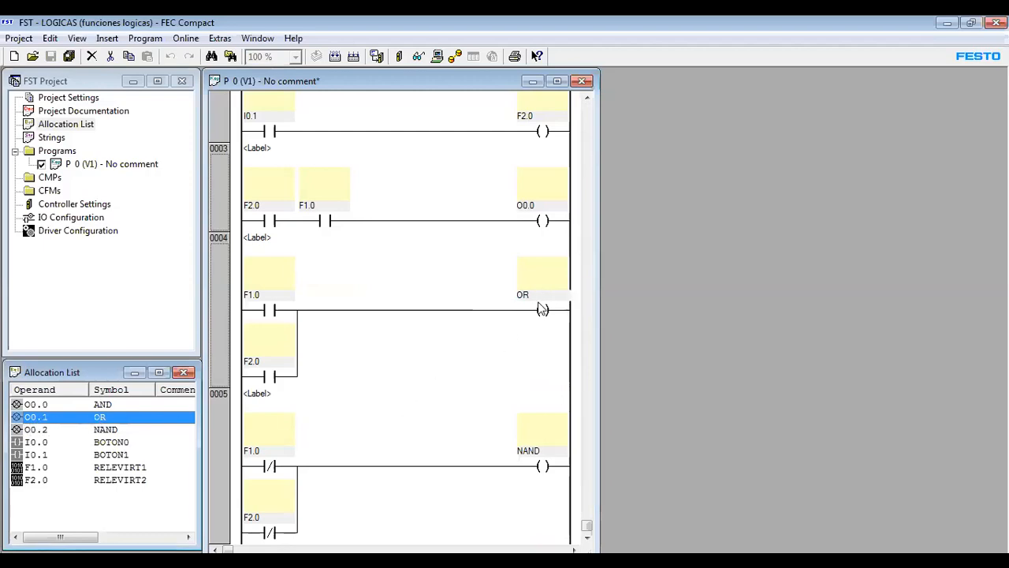
pyautogui.click(406, 371)
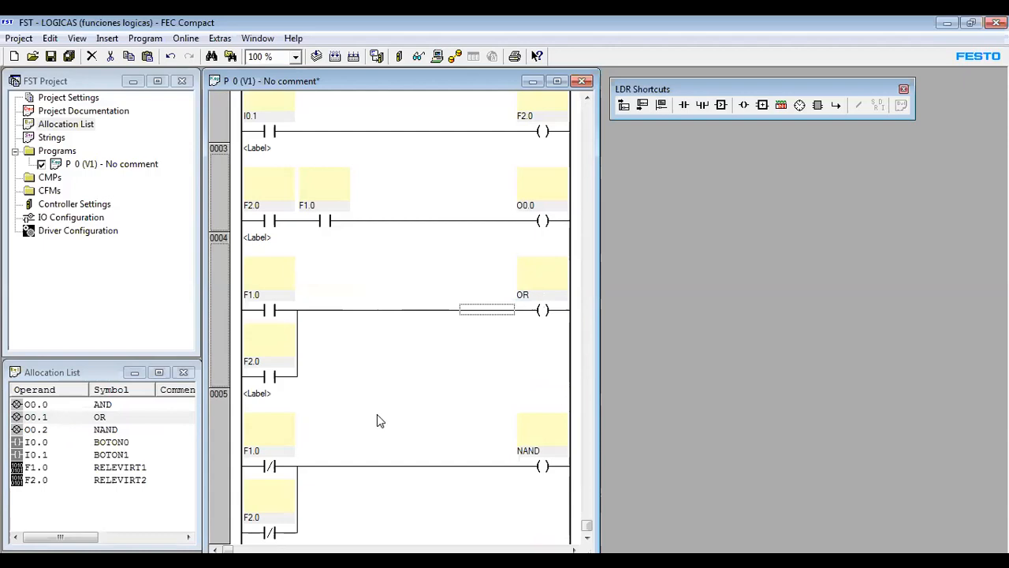
pyautogui.scroll(3, 377, 416)
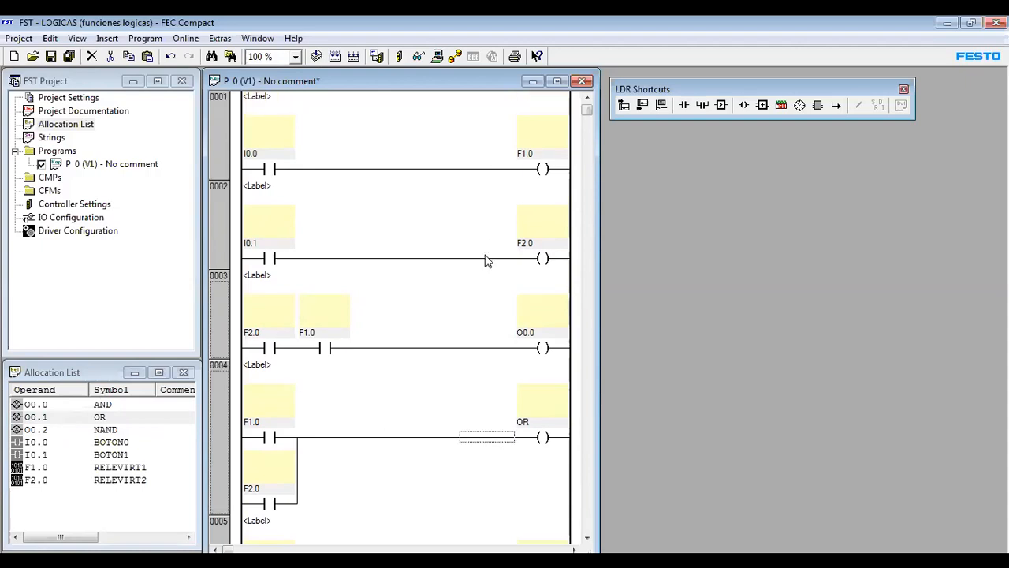
pyautogui.scroll(-3, 386, 241)
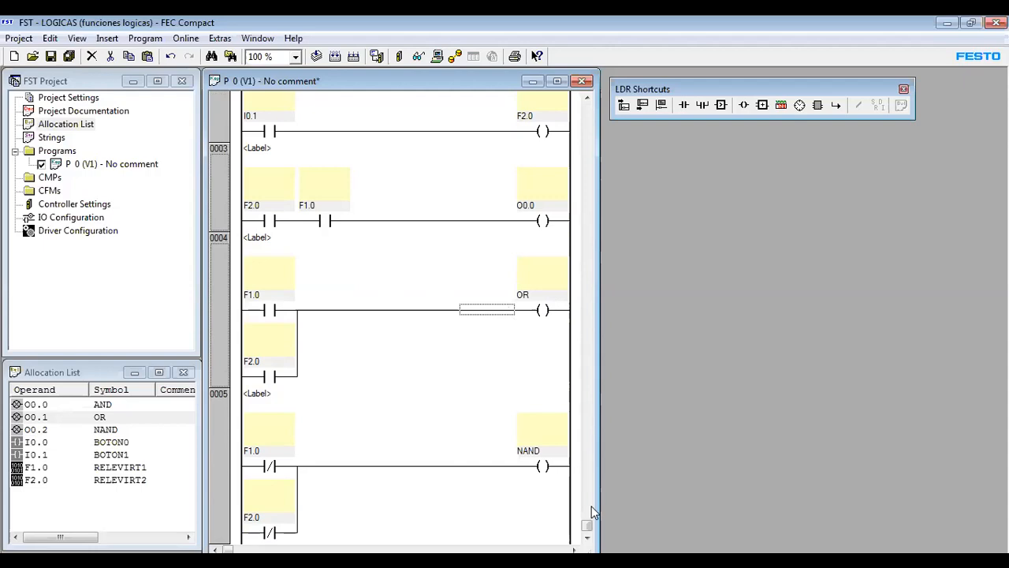
# Set the operand of the output coil in rung 0003 to the symbol AND
pyautogui.click(544, 205)
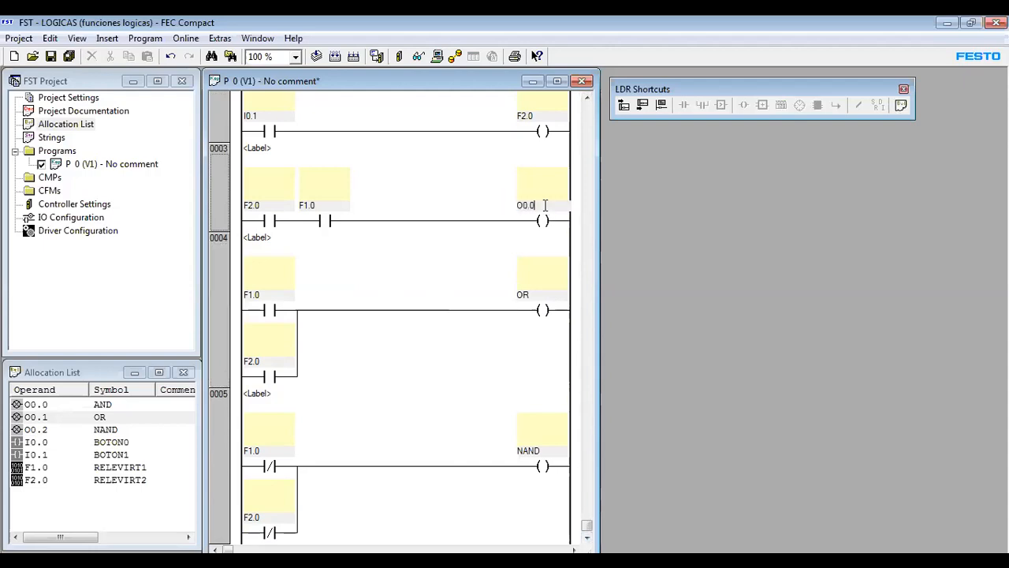
pyautogui.doubleClick(544, 206)
pyautogui.write('AND')
pyautogui.press('Return')
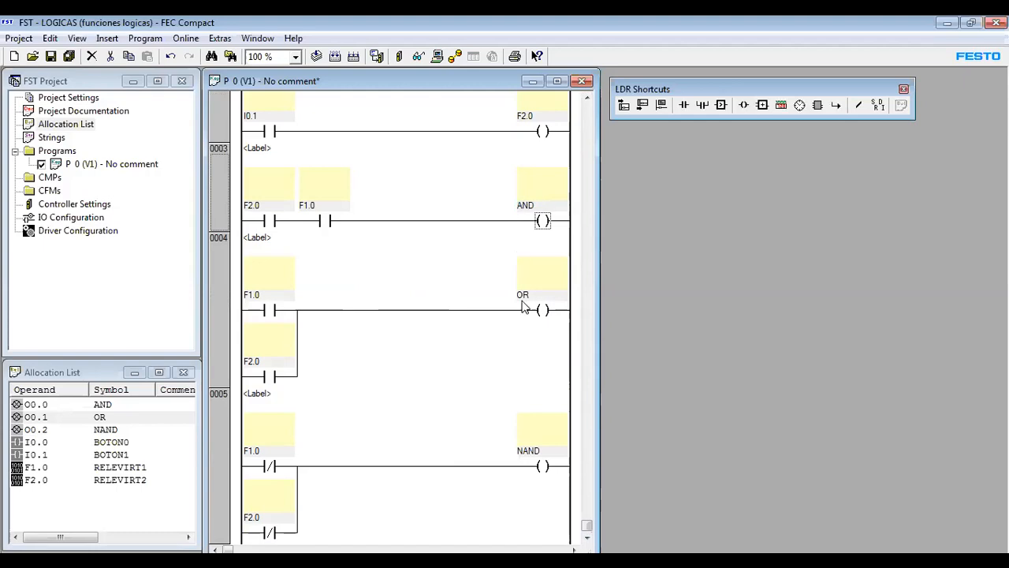
# Try the symbol FUNC on the rung 0003 coil, cancel its allocation list entry, and set the operand back to O0.0
pyautogui.doubleClick(549, 205)
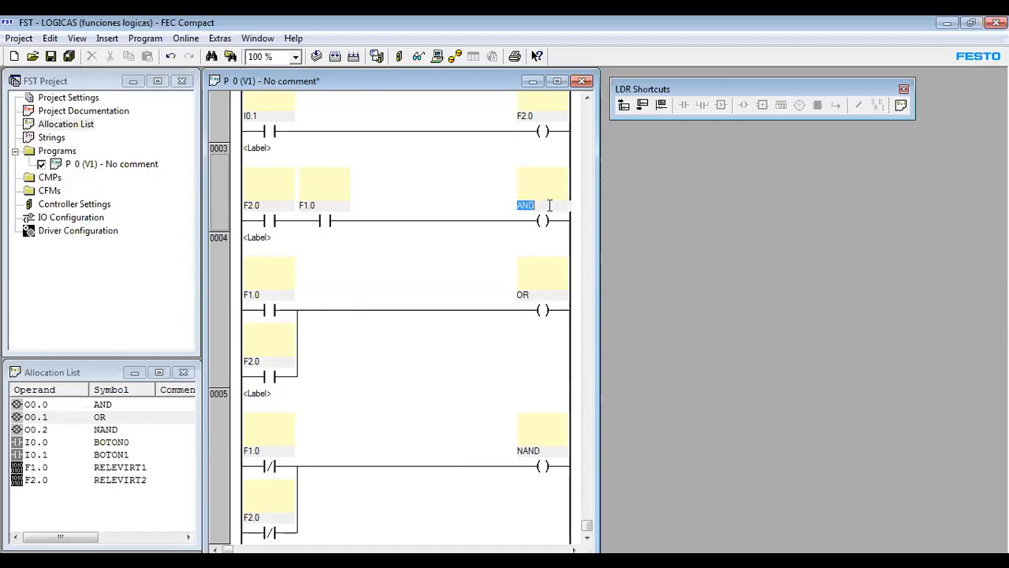
pyautogui.write('FUNC')
pyautogui.press('Return')
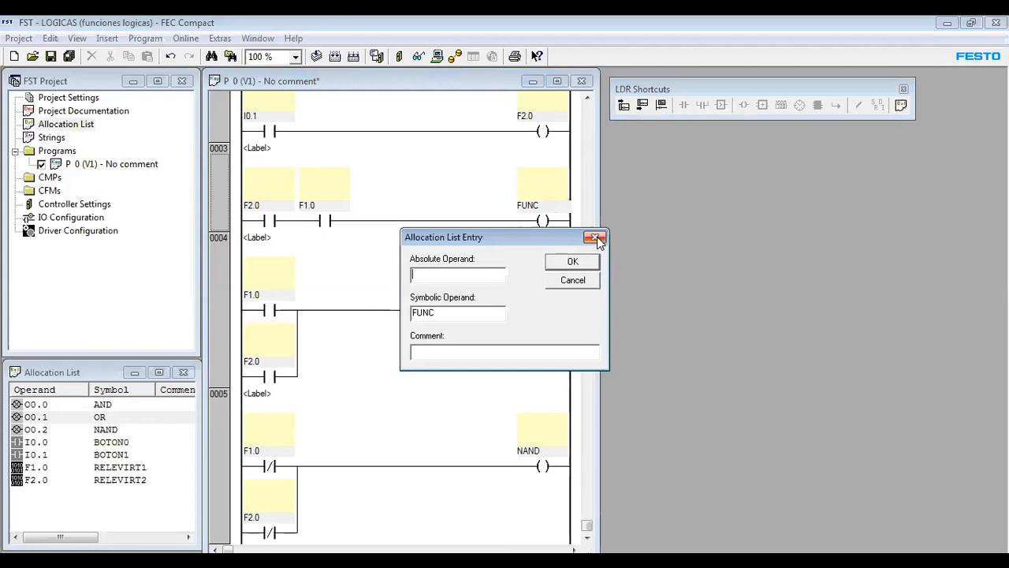
pyautogui.click(585, 282)
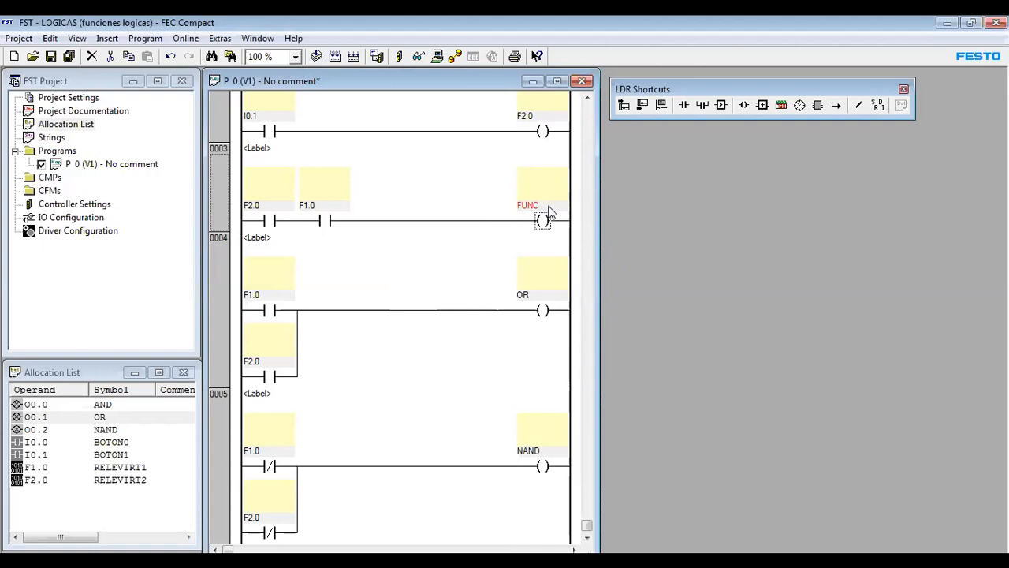
pyautogui.doubleClick(547, 206)
pyautogui.press('BackSpace')
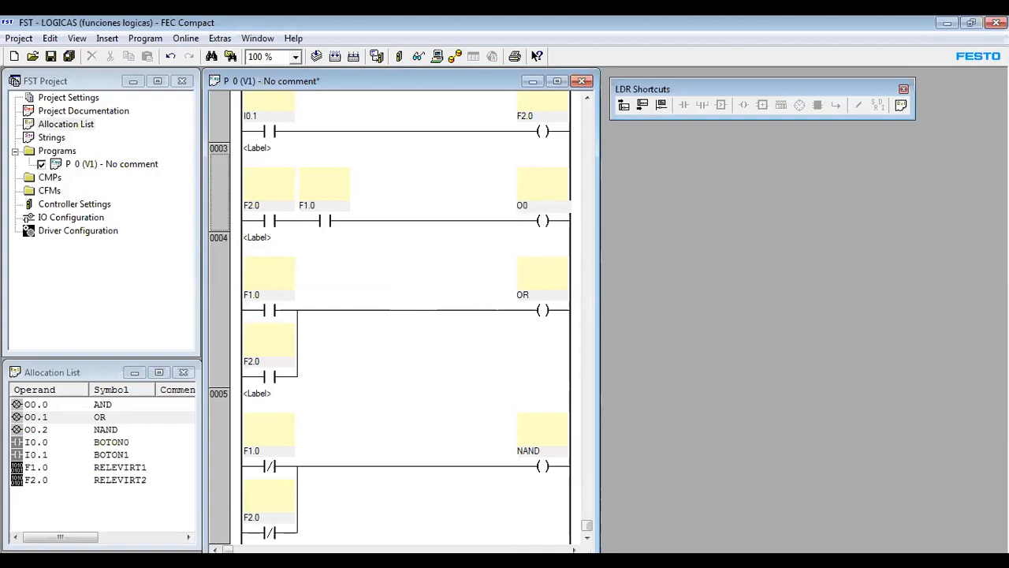
pyautogui.press('Return')
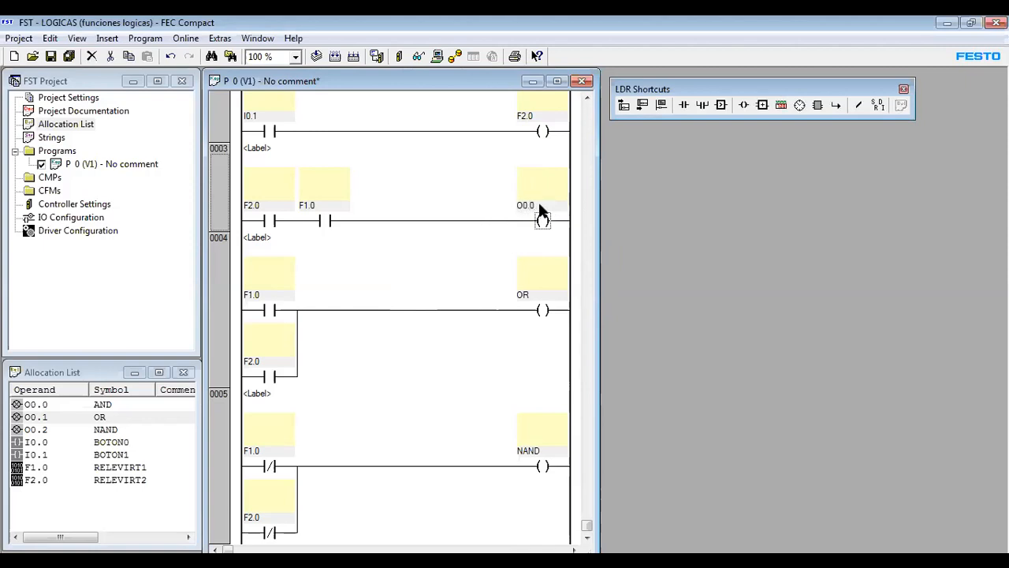
# Replace the rung 0003 coil's absolute operand O0.0 with the symbol AND
pyautogui.doubleClick(539, 205)
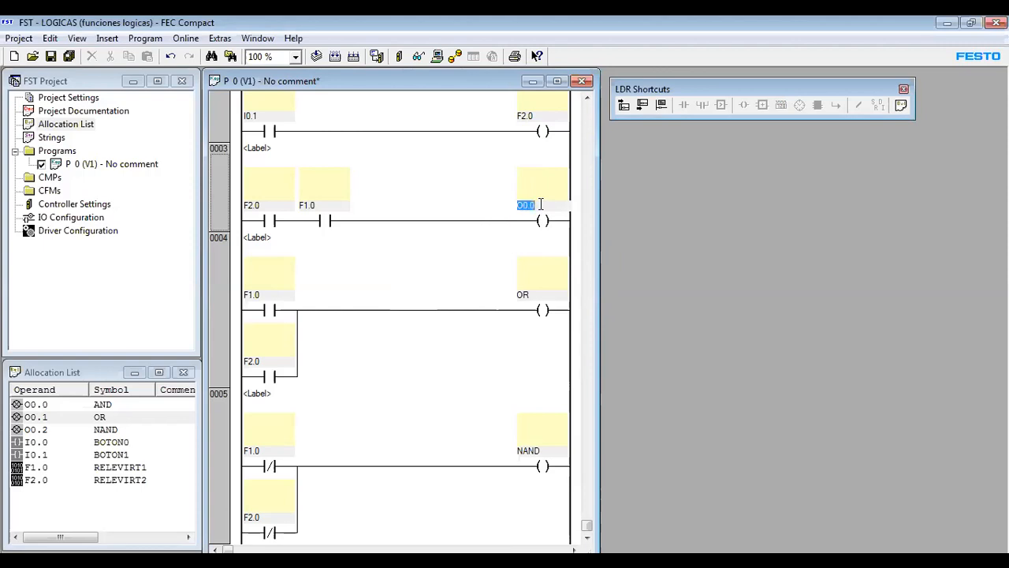
pyautogui.write('AND')
pyautogui.press('Return')
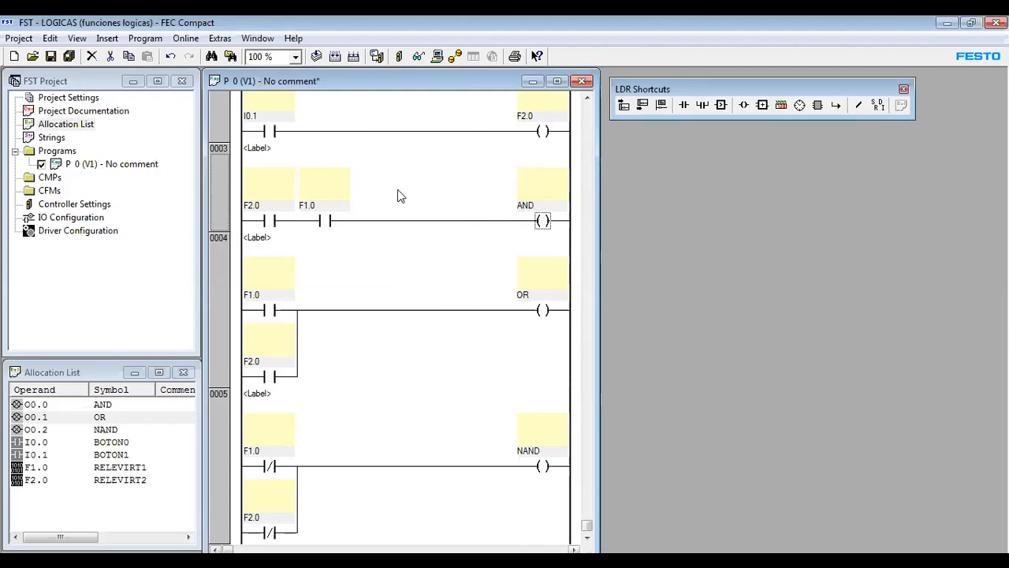
# Examine the series contacts F2.0 and F1.0 in the AND rung and the parallel contacts F1.0 and F2.0 in the OR rung
pyautogui.click(269, 221)
pyautogui.click(324, 222)
pyautogui.click(276, 222)
pyautogui.click(326, 222)
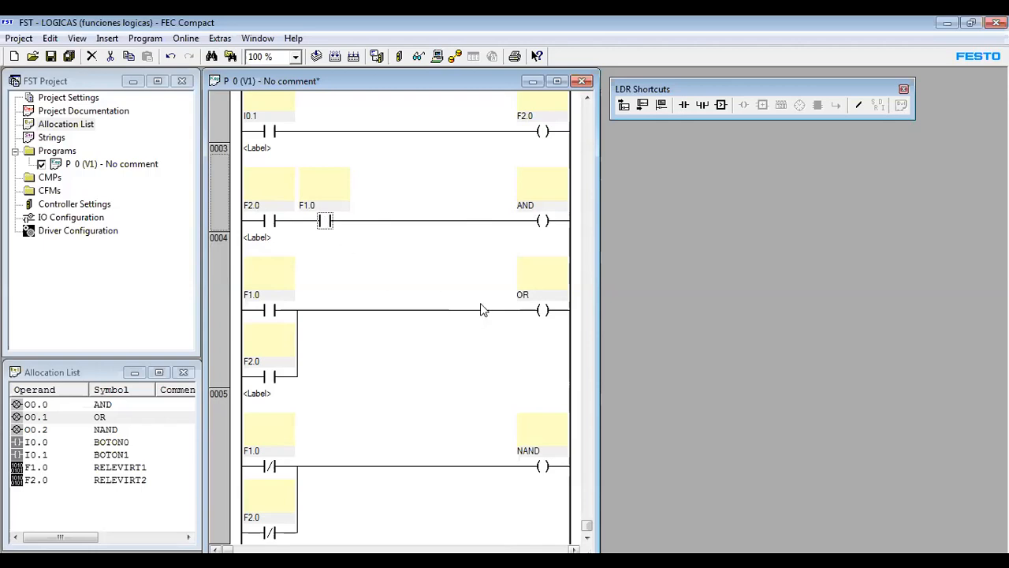
pyautogui.doubleClick(525, 296)
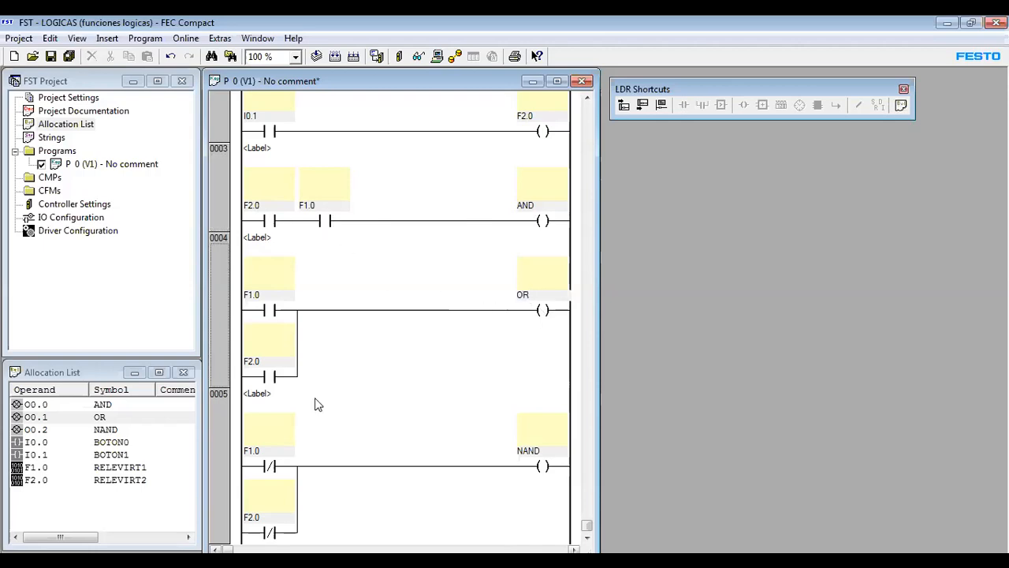
pyautogui.click(270, 309)
pyautogui.click(271, 377)
pyautogui.click(276, 311)
pyautogui.click(274, 377)
pyautogui.click(276, 312)
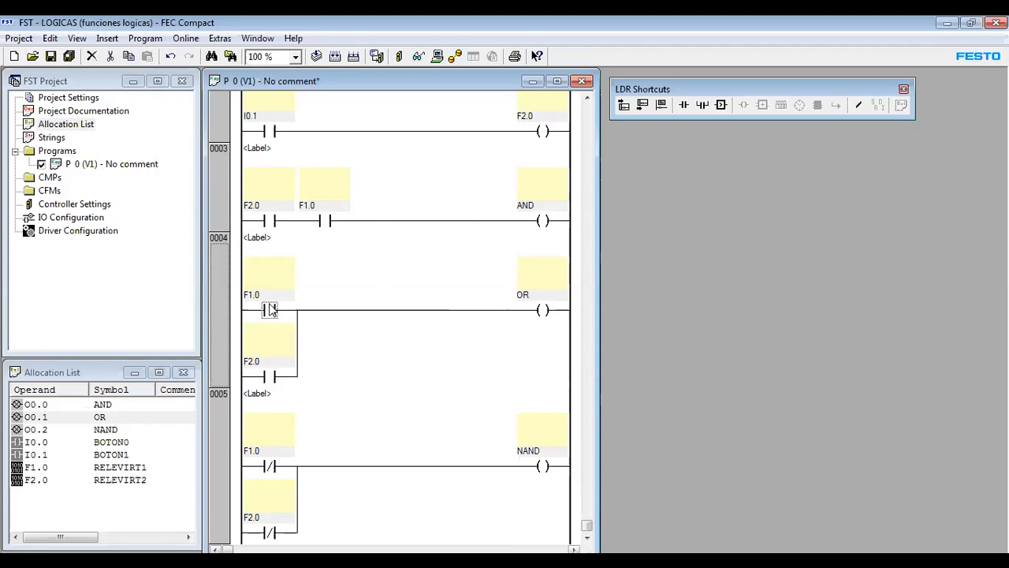
pyautogui.click(271, 373)
# Examine the NAND rung's normally closed F1.0 and F2.0 contacts, and the rungs where I0.0 and I0.1 drive F1.0 and F2.0
pyautogui.click(531, 452)
pyautogui.click(544, 450)
pyautogui.click(271, 468)
pyautogui.click(270, 536)
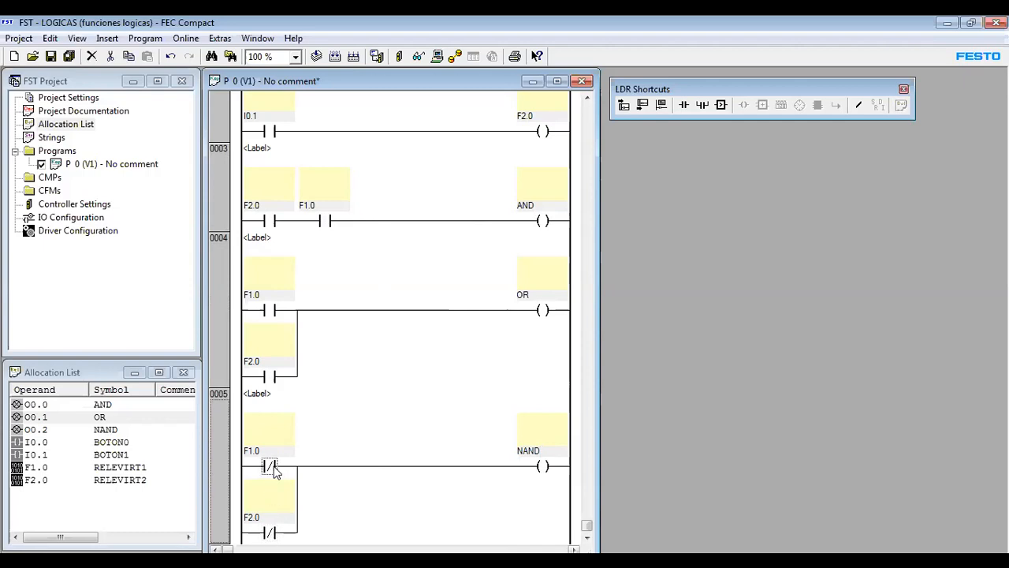
pyautogui.click(271, 529)
pyautogui.moveTo(588, 530); pyautogui.dragTo(588, 109)
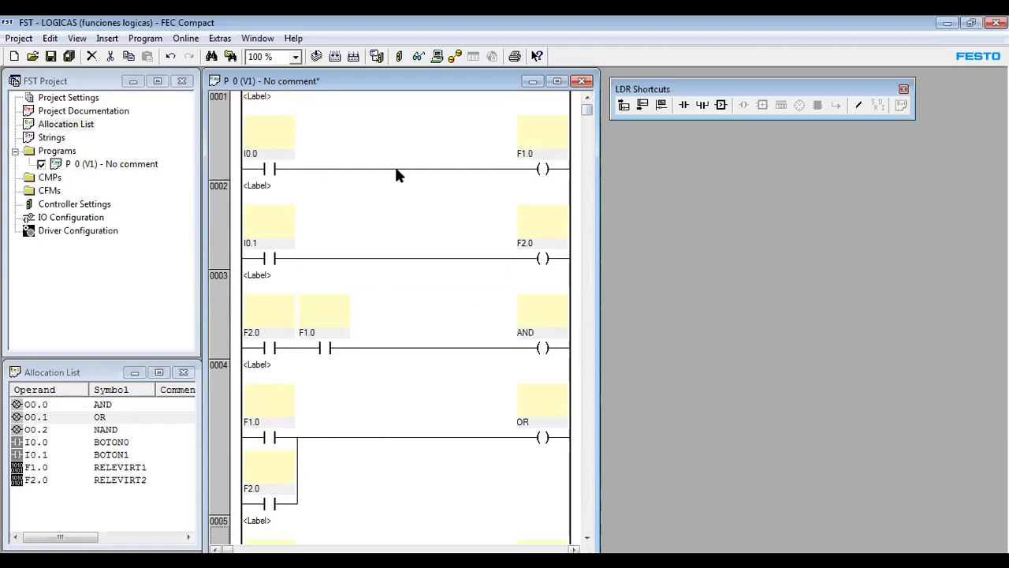
pyautogui.click(268, 171)
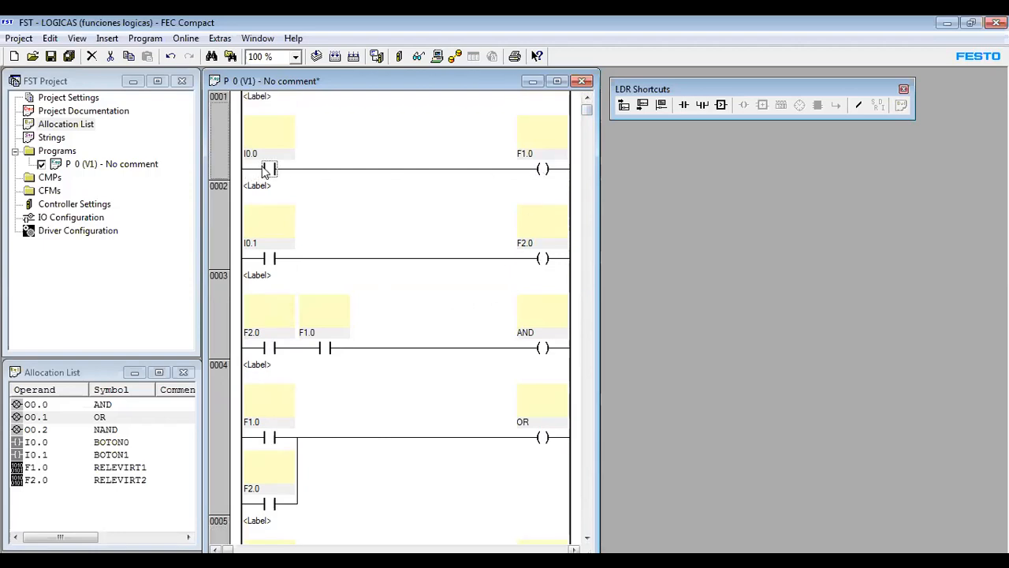
pyautogui.click(543, 258)
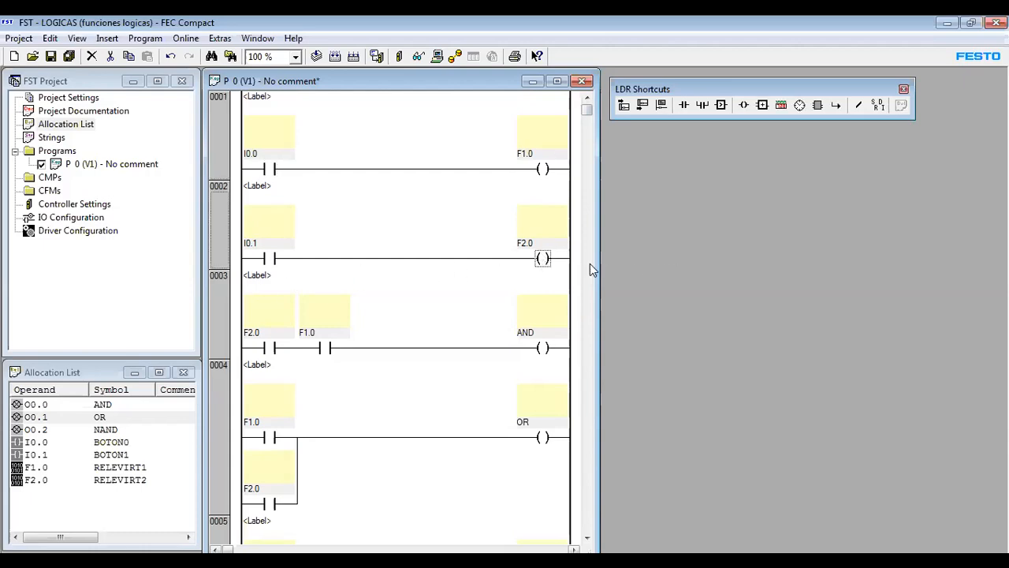
pyautogui.click(268, 260)
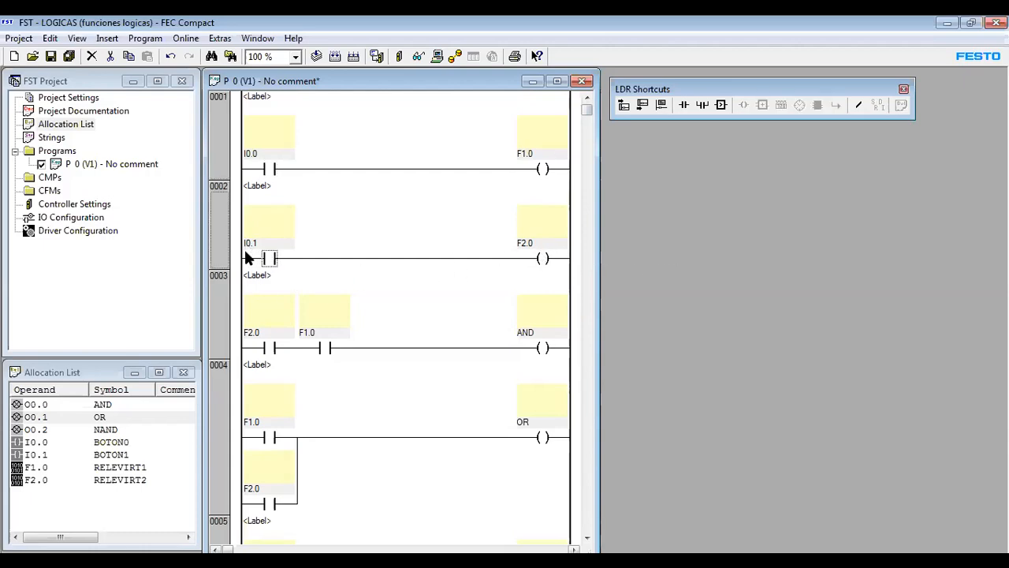